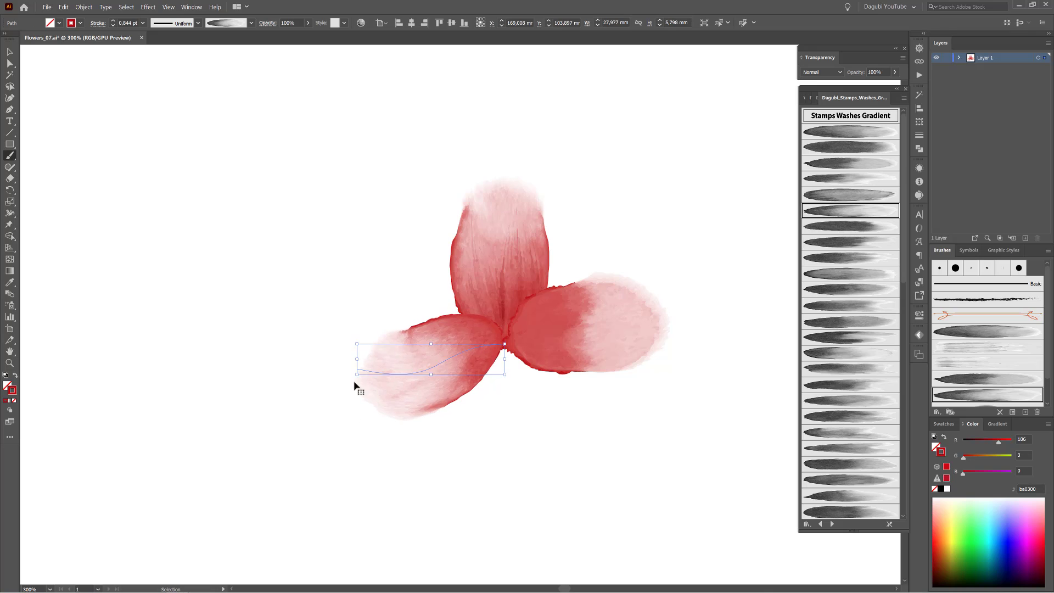
- Rotate the lower-left petal upward and position its inner end against the flower's centre
drag(356, 386, 348, 334)
drag(469, 392, 476, 364)
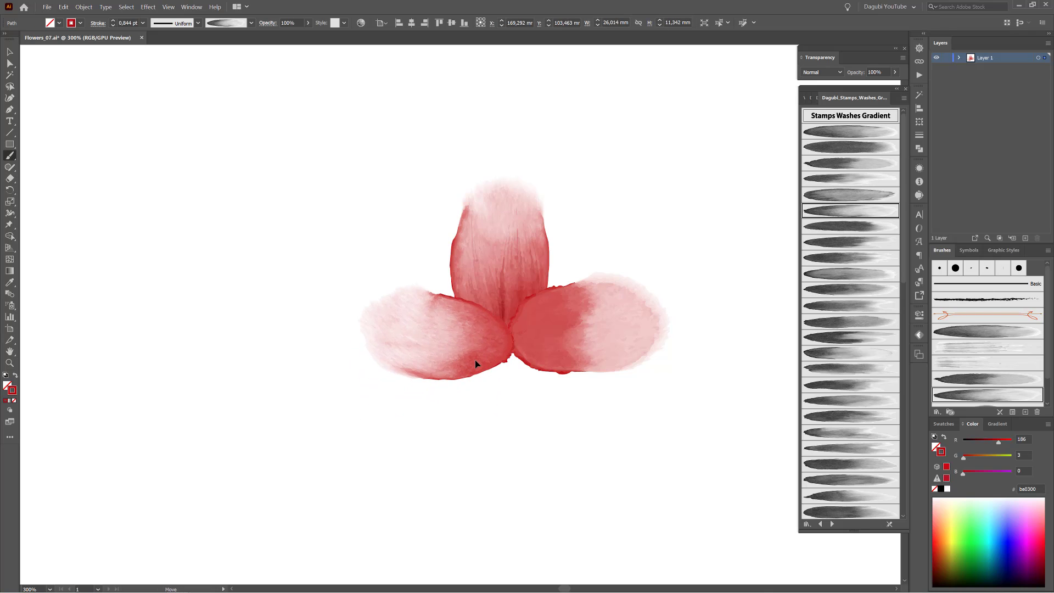
ctrl+click(564, 457)
- Shade the right and left petals with streaked texture brush strokes, using Multiply blending and a tapered width profile
click(967, 349)
click(821, 72)
click(818, 98)
click(197, 23)
click(163, 54)
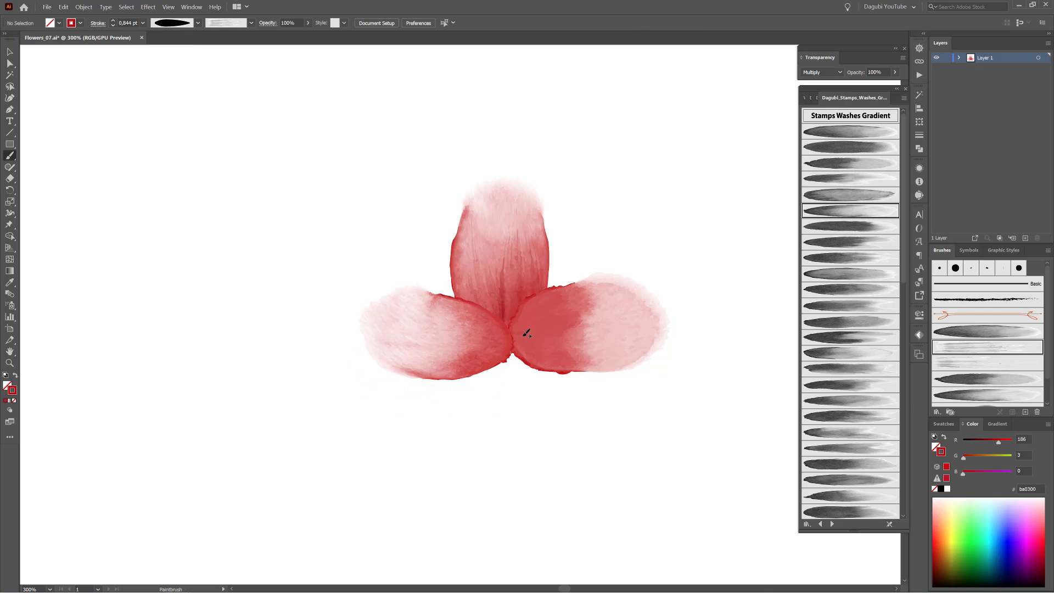
drag(602, 302, 500, 341)
drag(401, 352, 396, 354)
- Add more streaks from the centre into the right and left petals with the other streaked texture brush
click(997, 367)
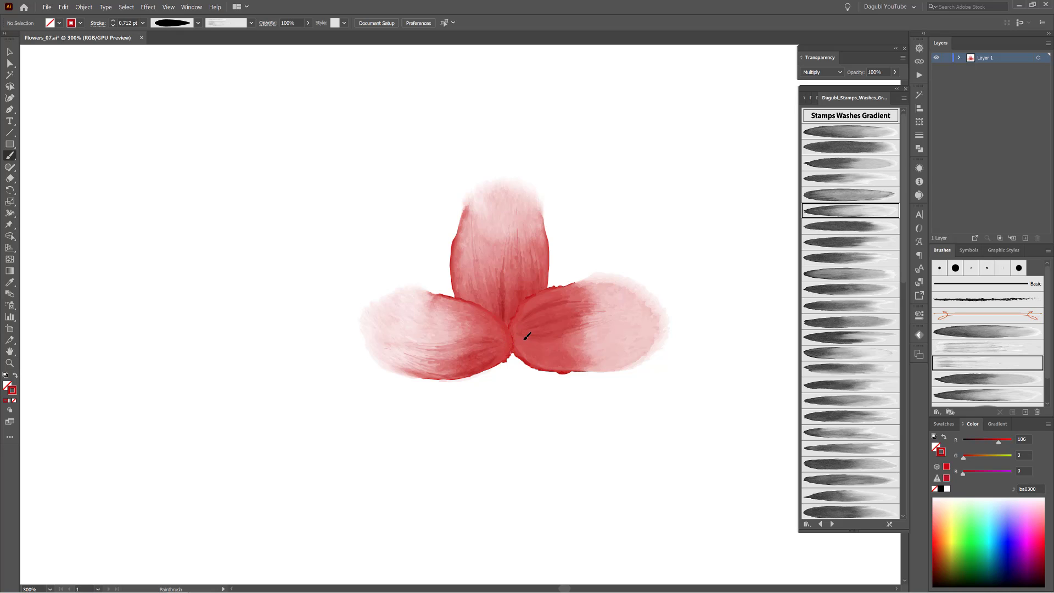
drag(522, 339, 589, 357)
drag(497, 342, 424, 327)
- Paint a lower-right petal with another gradient wash brush in Normal mode and shade it with streaked Multiply texture strokes
click(857, 242)
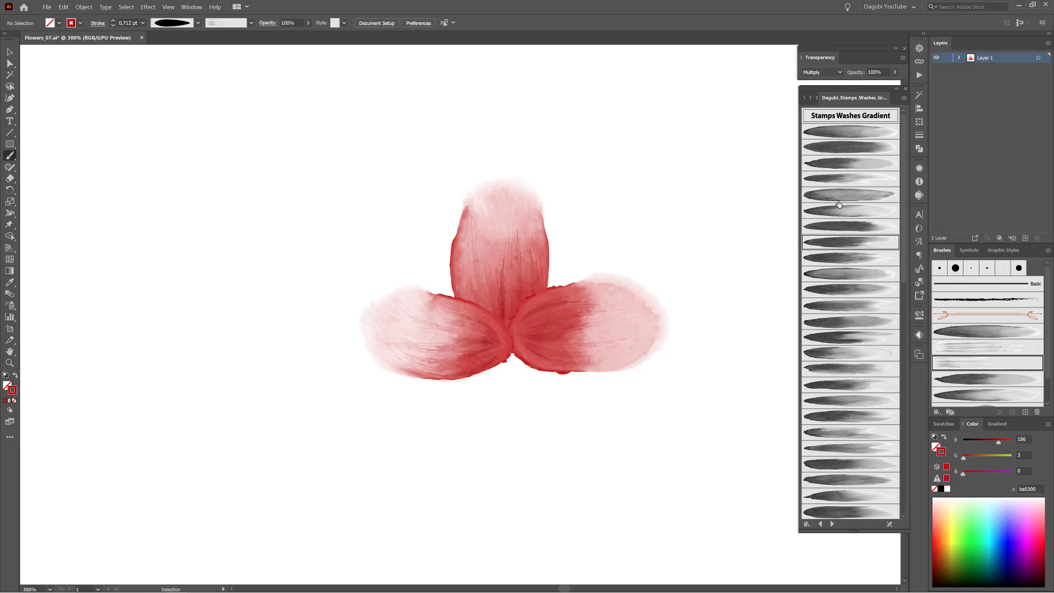
click(821, 72)
click(818, 85)
drag(518, 343, 620, 452)
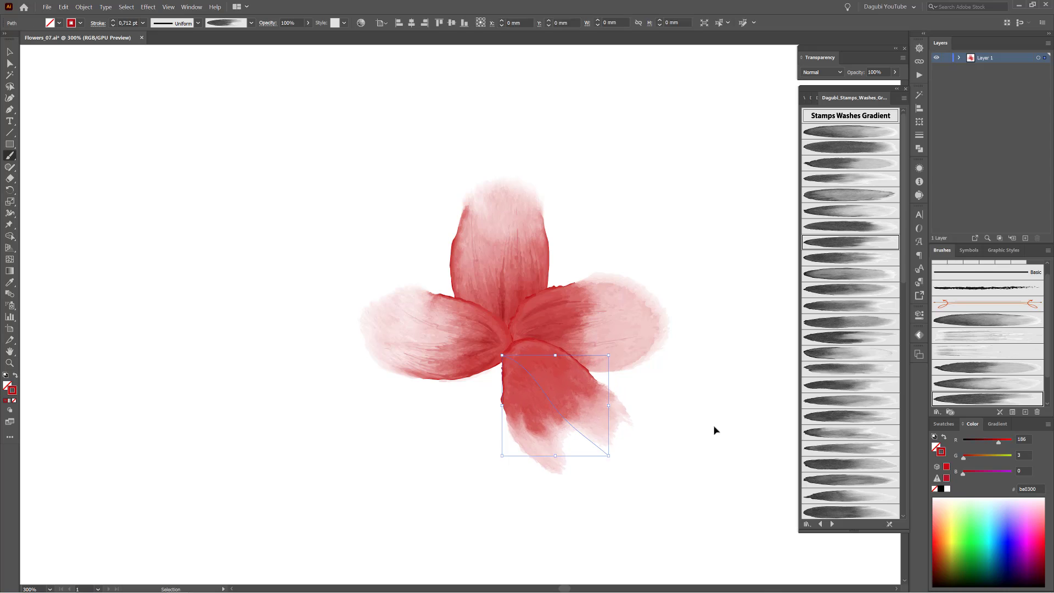
click(987, 335)
click(987, 352)
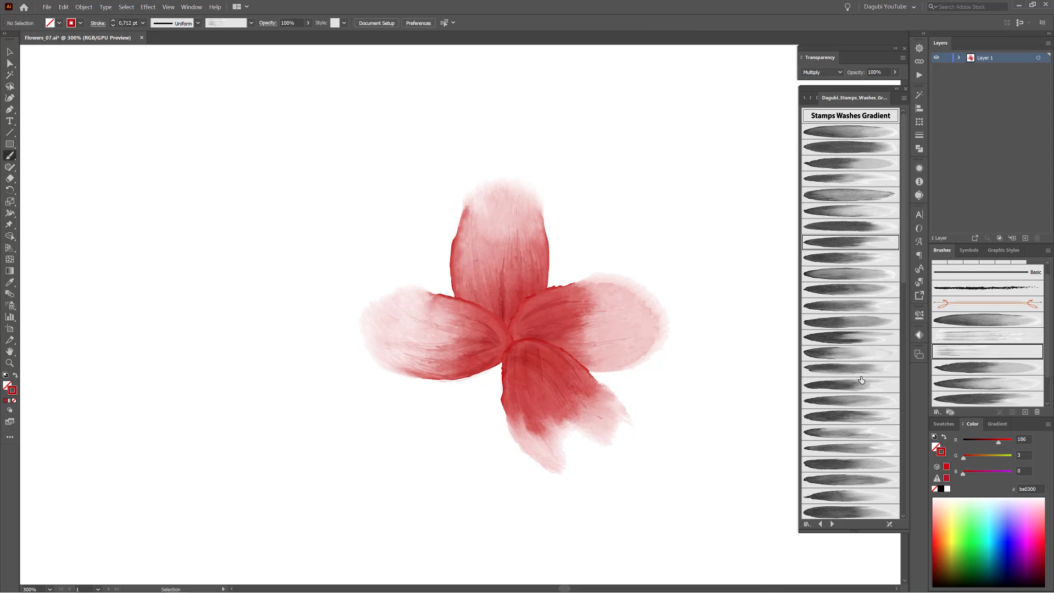
- Paint a fifth petal from the centre toward the lower left with a different gradient wash brush in Normal mode
click(856, 257)
click(821, 72)
click(832, 83)
mouse_move(505, 344)
mouse_down()
mouse_move(468, 398)
mouse_move(426, 482)
mouse_up()
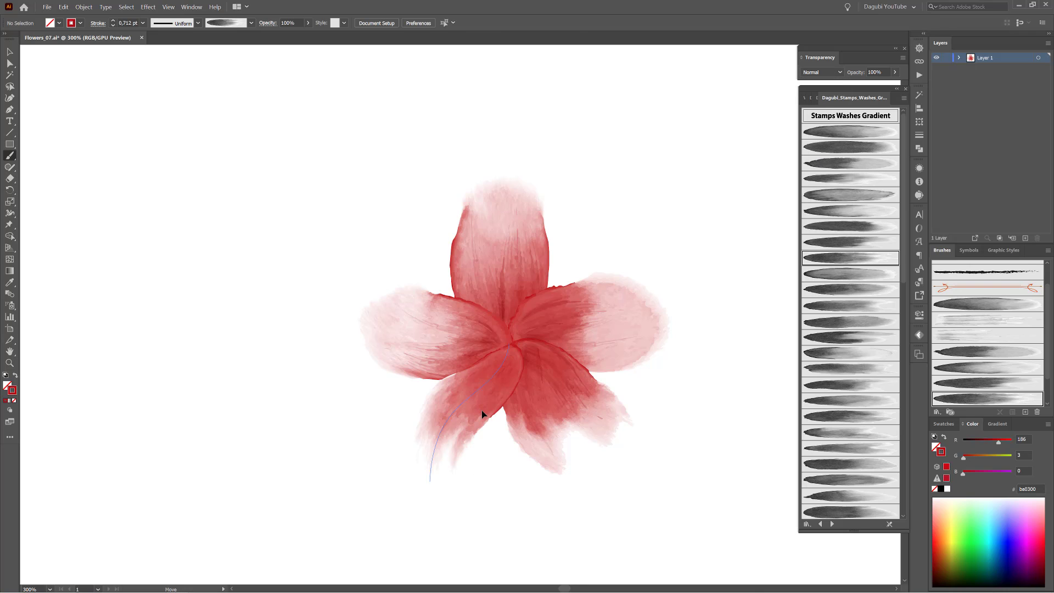
- Set the lower-left petal's stroke weight to 1 pt and rotate the petal slightly into place
ctrl+click(482, 410)
click(113, 22)
click(114, 22)
click(113, 21)
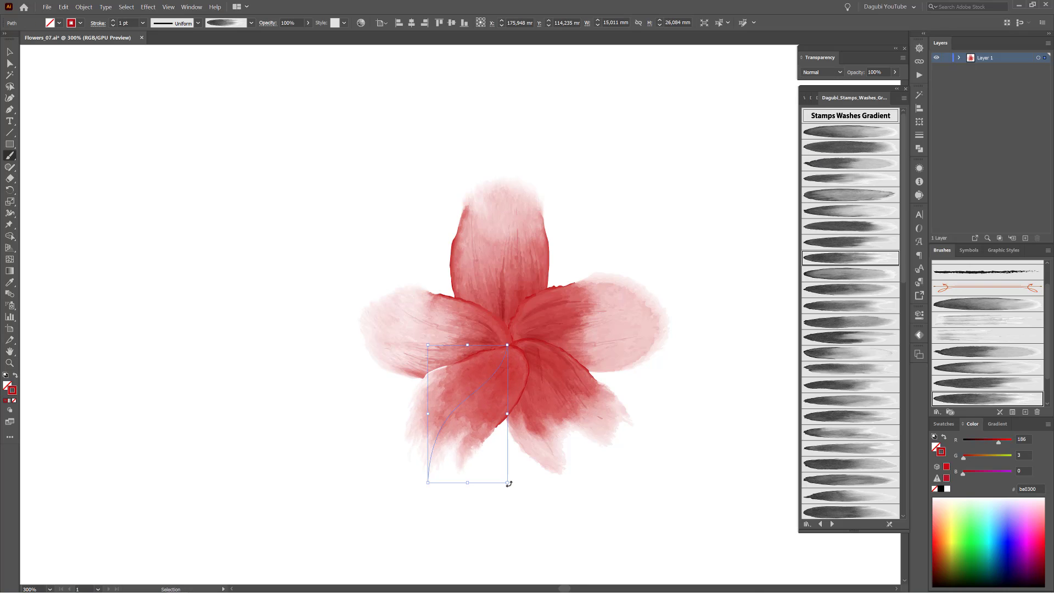
mouse_move(505, 481)
mouse_down()
mouse_move(510, 468)
mouse_move(521, 477)
mouse_up()
- Rotate the right petal together with its texture strokes slightly upward and reposition it at the flower's centre
drag(595, 340, 583, 351)
drag(666, 355, 670, 331)
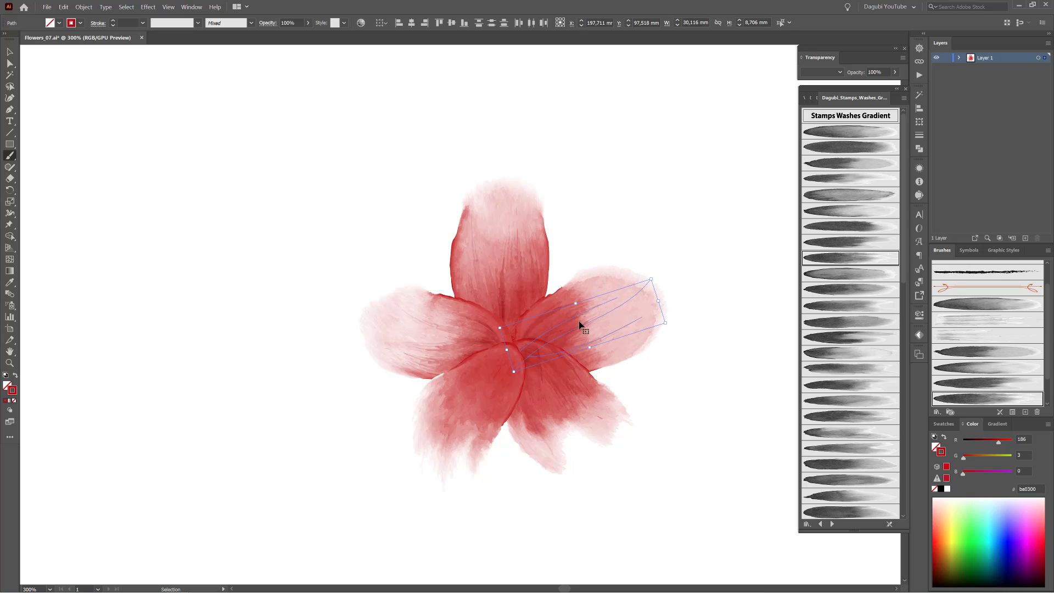
drag(590, 331, 586, 324)
key(ctrl+shift+a)
- Shade the lower-left petal with streaked texture strokes blended in Multiply mode
click(1004, 339)
drag(513, 354, 449, 461)
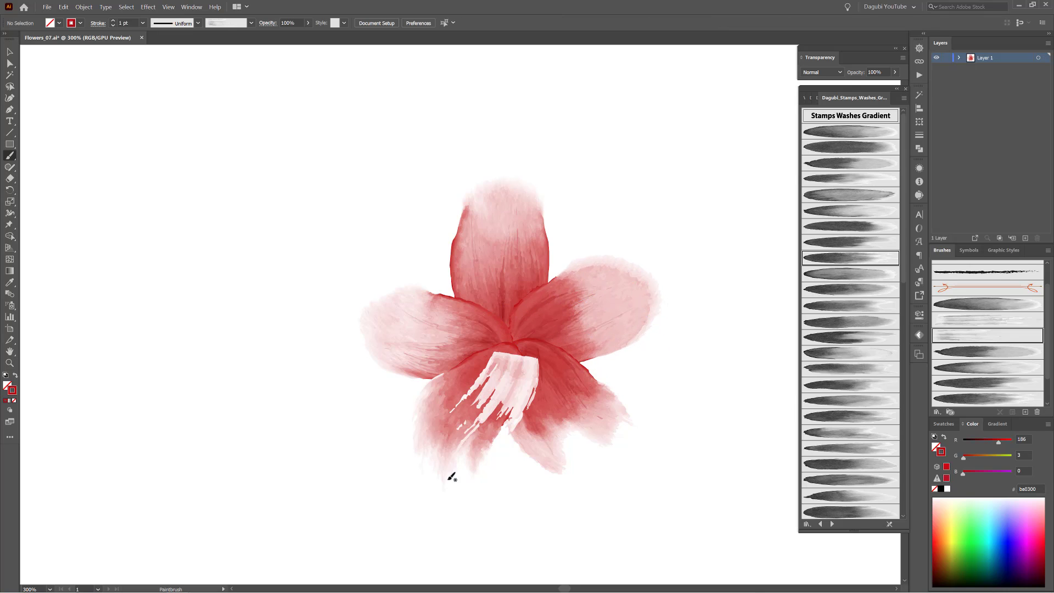
click(822, 72)
click(820, 109)
key(ctrl+shift+a)
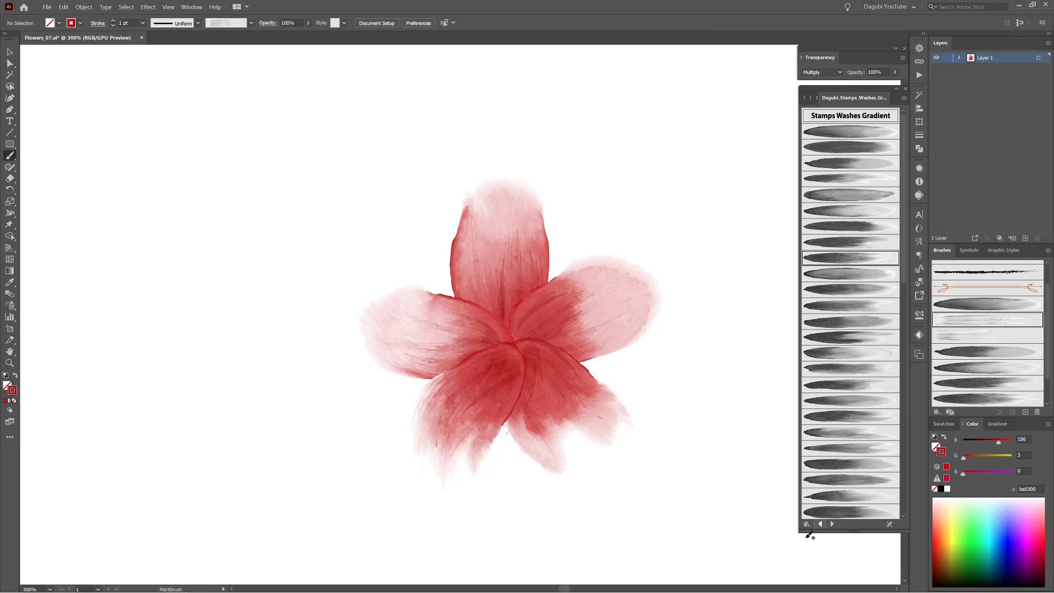
- Paint a round flower centre over the petals' meeting point with the last brush of the Dagubi Stamps Washes Inv library
click(832, 524)
click(832, 524)
drag(901, 216, 900, 517)
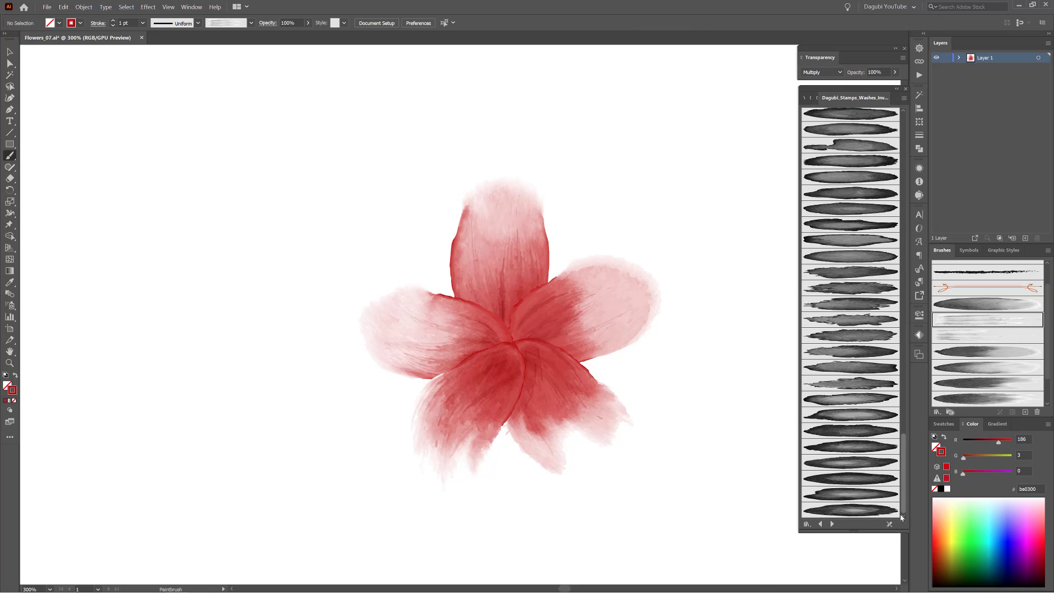
click(851, 509)
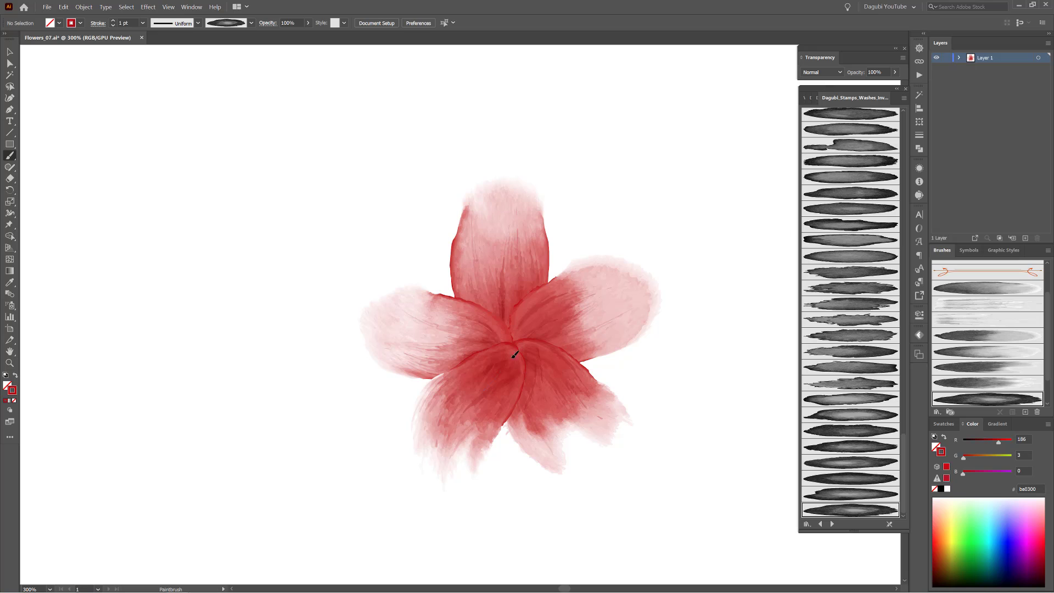
mouse_move(472, 388)
mouse_down()
mouse_move(541, 301)
mouse_move(522, 352)
mouse_move(534, 315)
mouse_up()
click(919, 121)
click(697, 417)
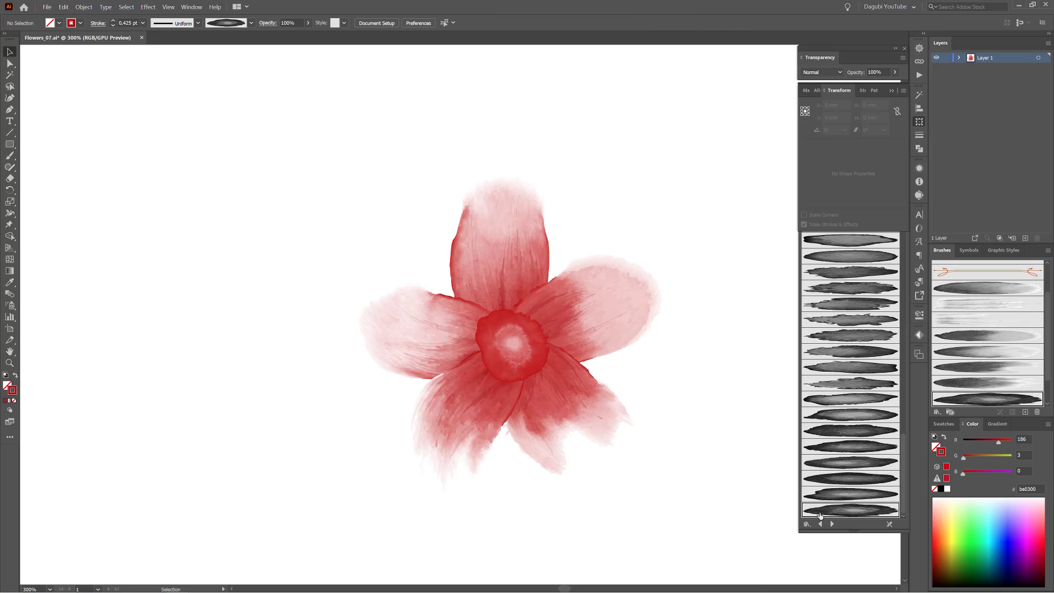
- Tint the flower centre with a 2 pt orange (ff7706) Multiply stroke, using a soft brush from the Dagubi_Stamps_Washes library
click(820, 523)
click(821, 523)
click(820, 524)
drag(905, 183, 901, 485)
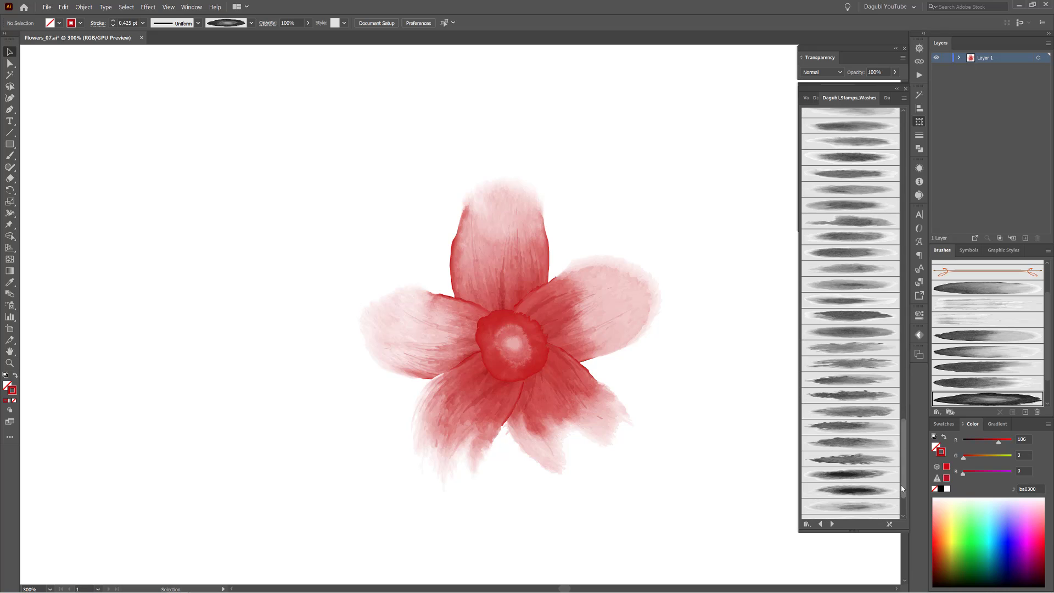
click(852, 158)
click(944, 523)
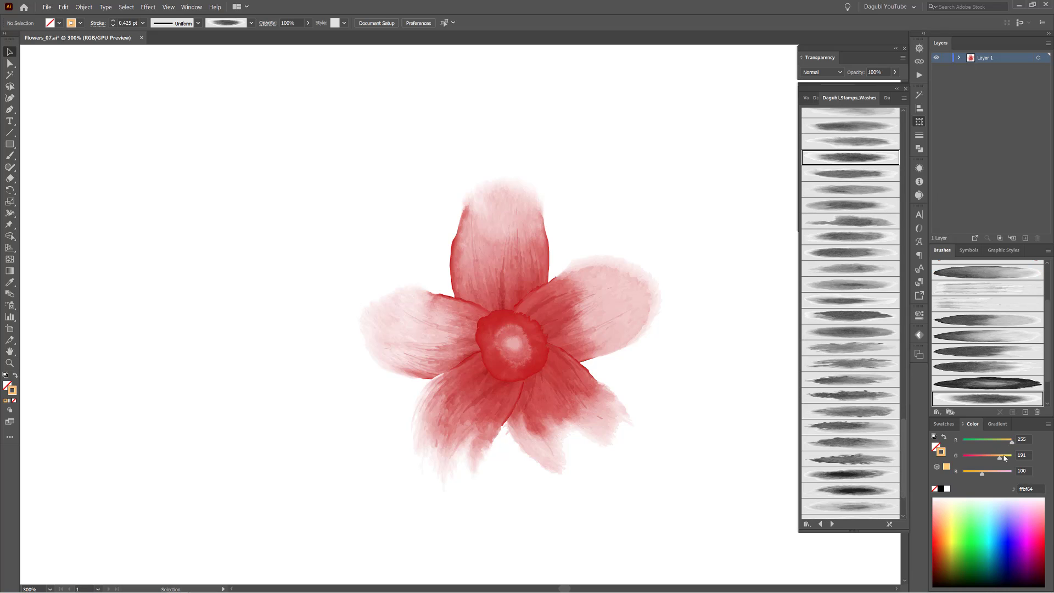
click(826, 72)
click(818, 97)
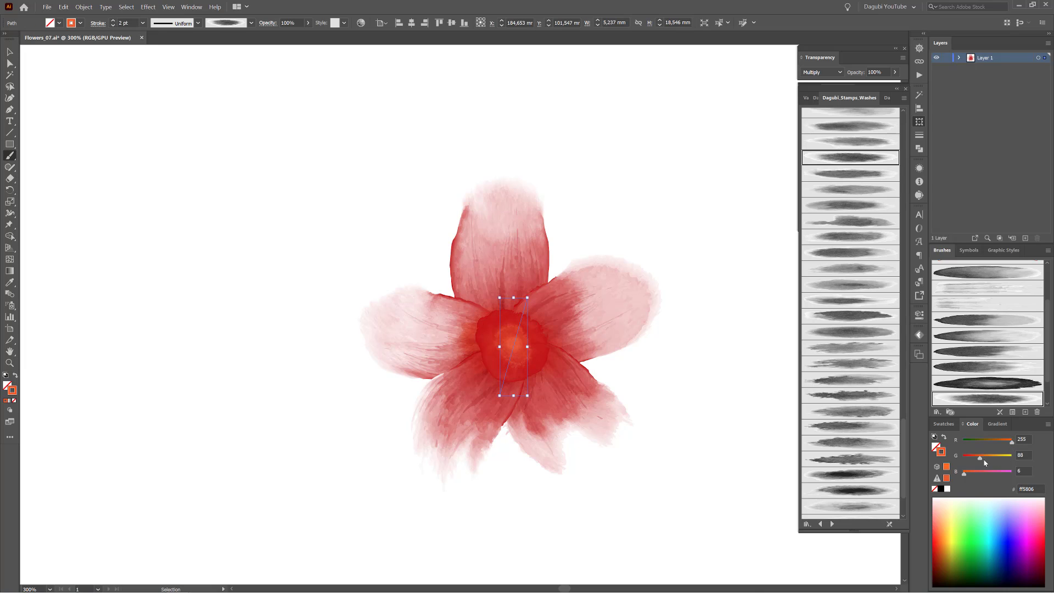
key(ctrl+shift+a)
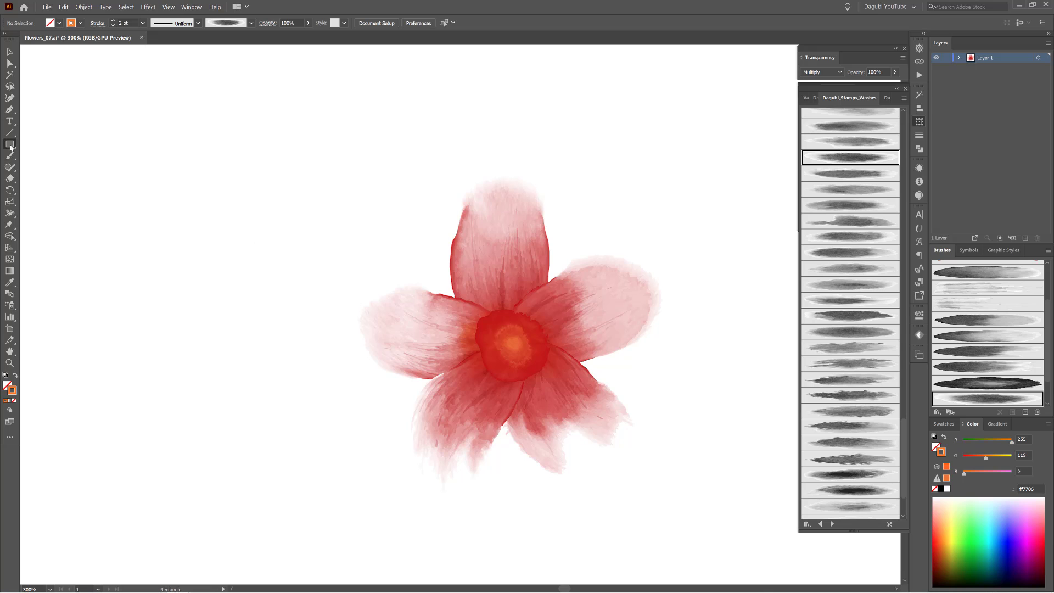
- Draw a circle about 1.1 mm wide above the right petal, with black fill and no stroke
drag(10, 147, 49, 167)
drag(644, 171, 645, 170)
click(935, 489)
click(934, 448)
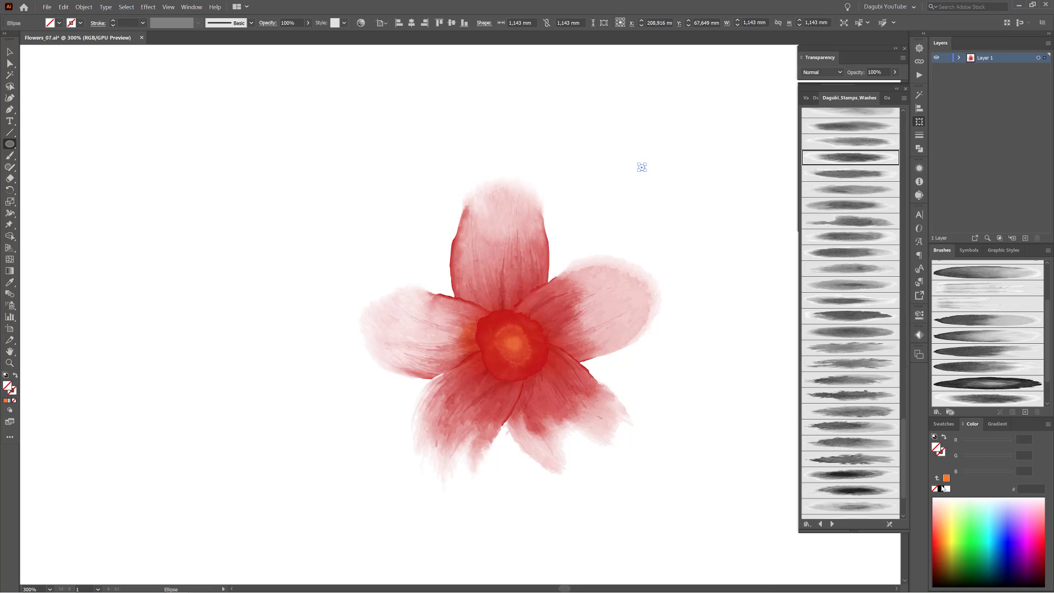
click(941, 490)
- Create a scatter brush from the black circle with random size, spacing and scatter and Tints colorization, and remove the circle
click(1025, 412)
click(501, 182)
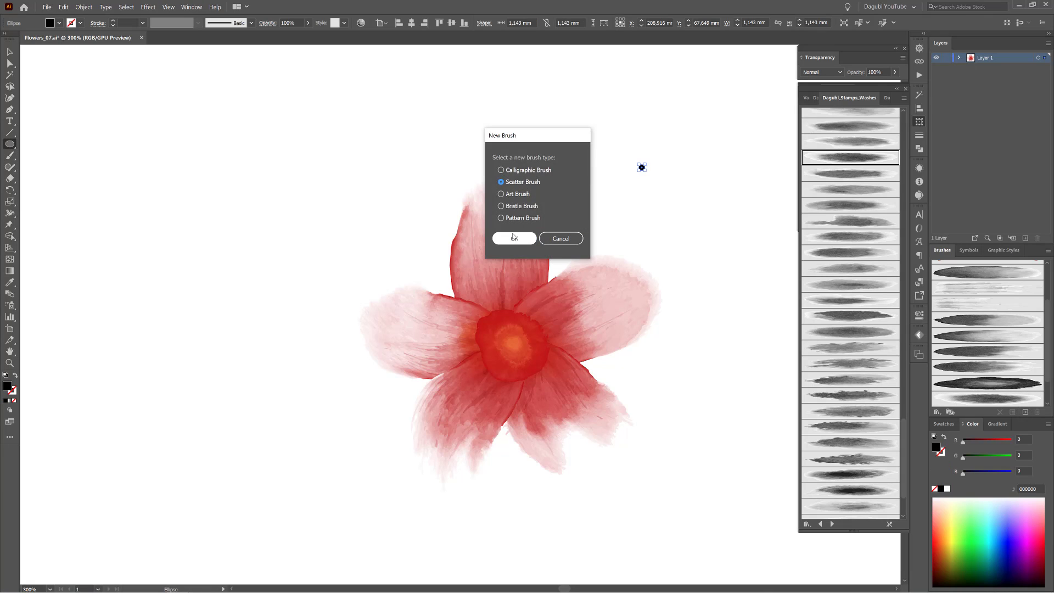
click(515, 238)
click(573, 164)
click(564, 190)
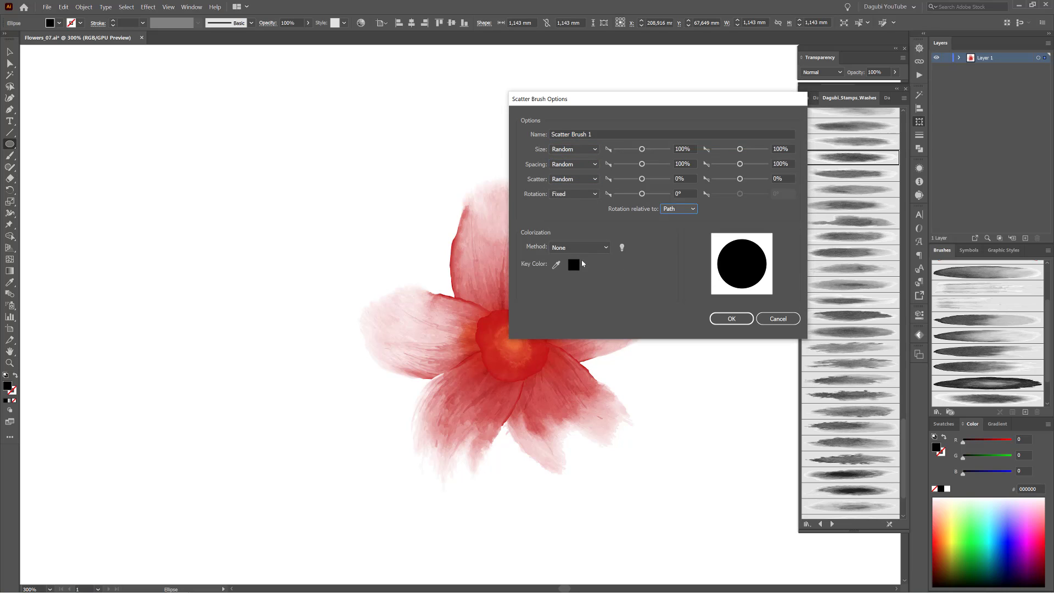
click(731, 318)
click(57, 10)
click(77, 38)
- Paint a straight test stroke above the flower and set the scatter brush to 42% size, 69% spacing, and -127% to 116% scatter
key(b)
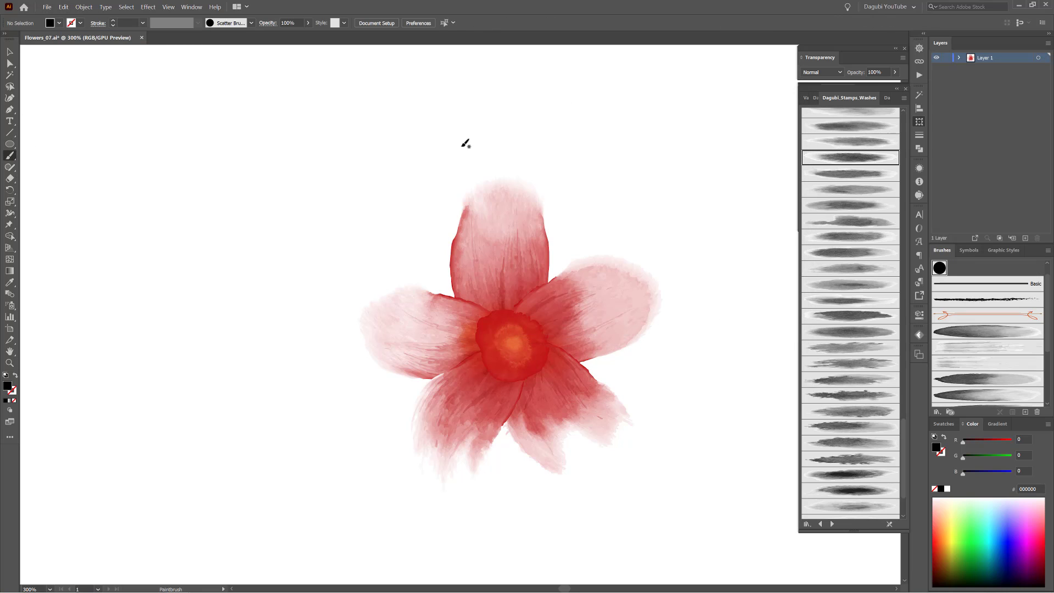
drag(427, 124, 641, 124)
double_click(940, 268)
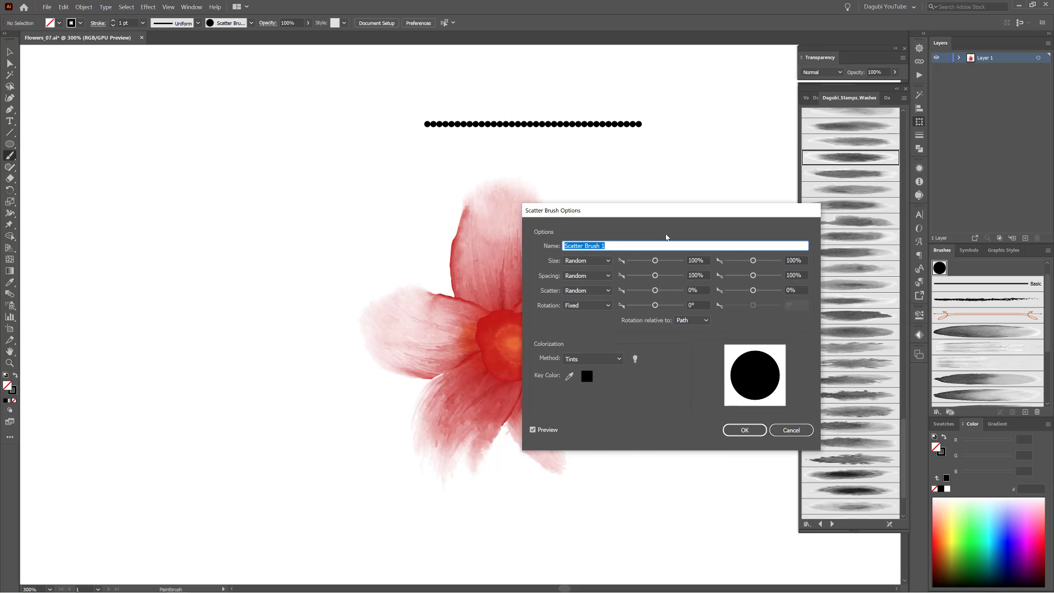
drag(655, 261, 641, 276)
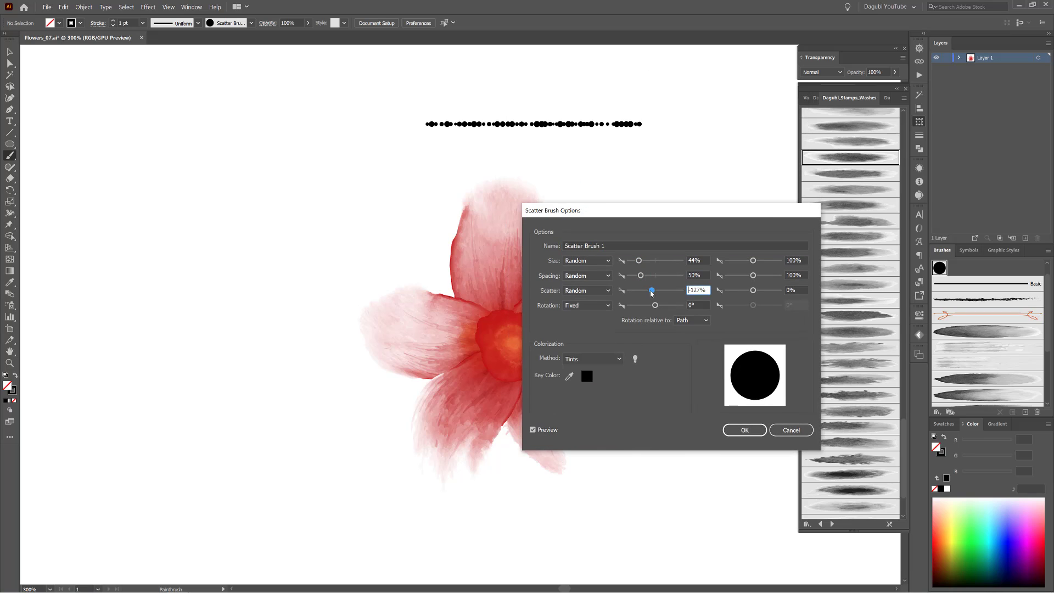
drag(753, 289, 755, 294)
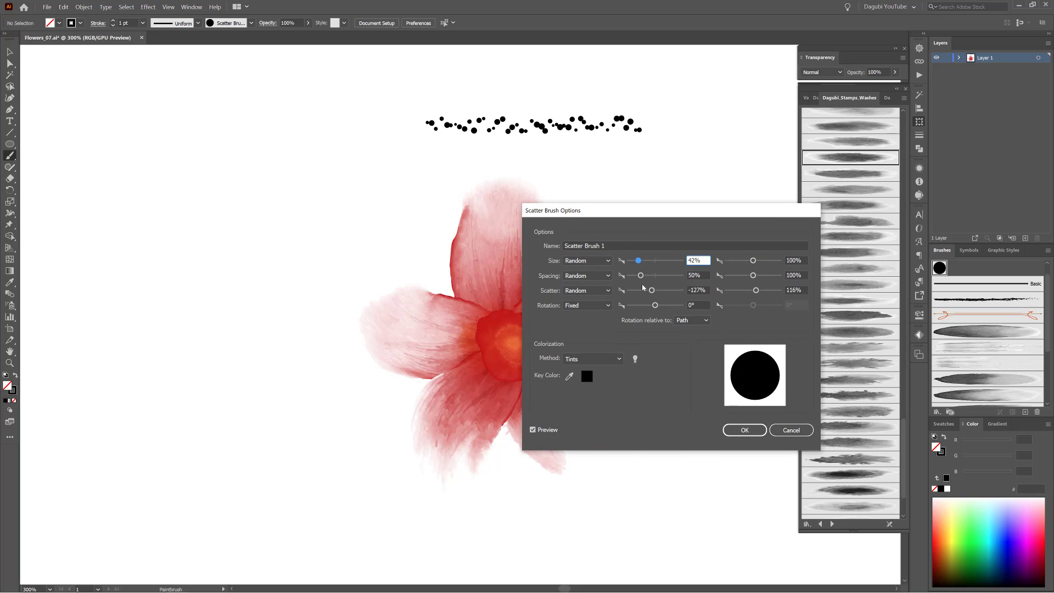
drag(641, 275, 648, 279)
click(745, 430)
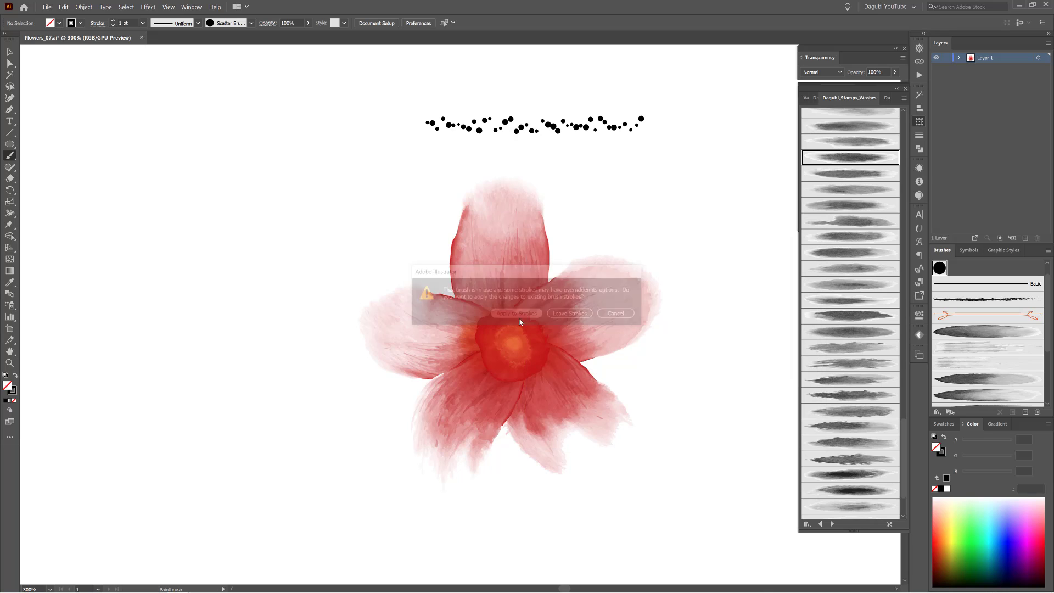
click(516, 316)
- Set the test stroke's weight to 0.5 pt and the brush's minimum scatter to -169%, applying the change to existing strokes
click(112, 25)
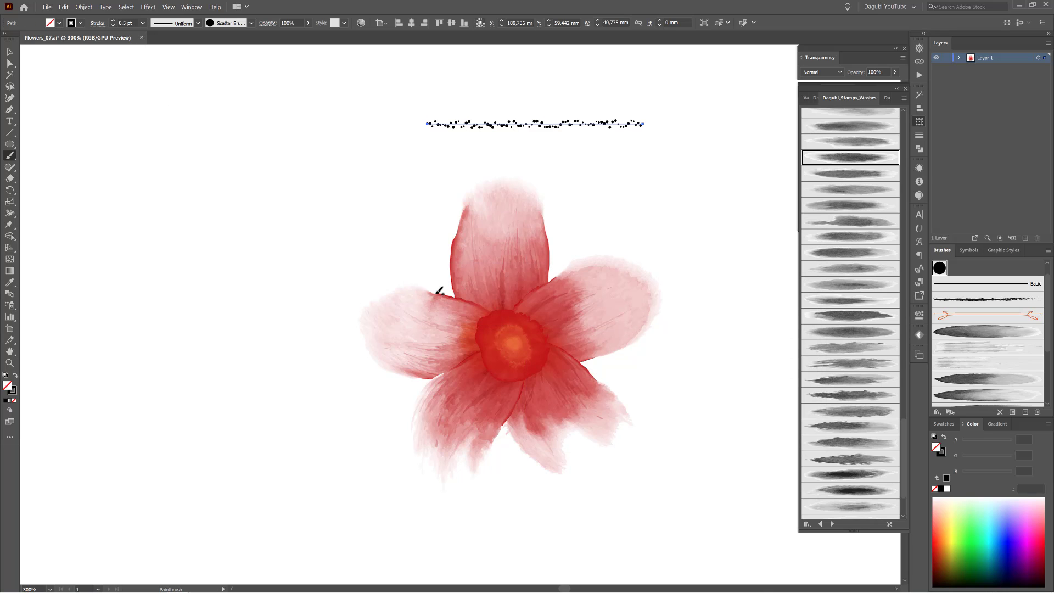
double_click(940, 268)
click(651, 290)
click(758, 294)
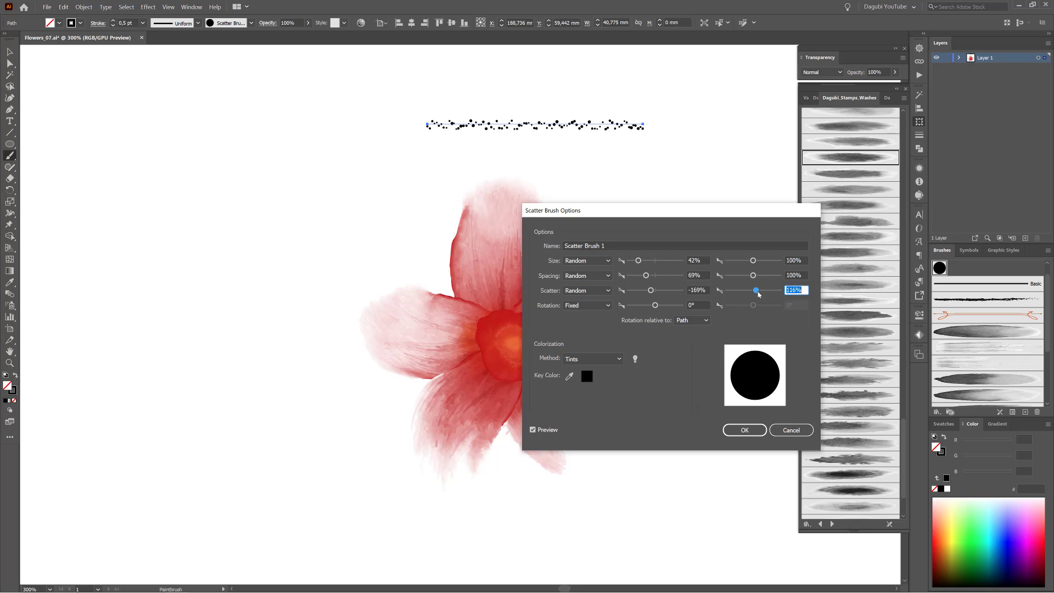
click(744, 430)
click(516, 311)
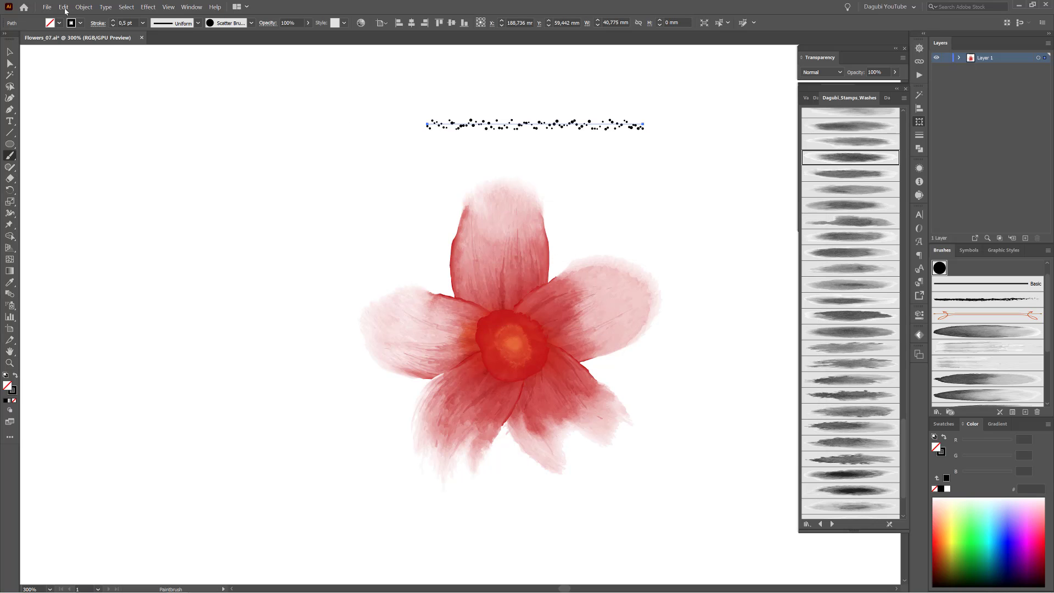
- Remove the test stroke and paint a ring of dark red (3d0000) dots at 80% opacity around the flower's centre
click(63, 8)
click(65, 17)
scroll(527, 351, up, 4)
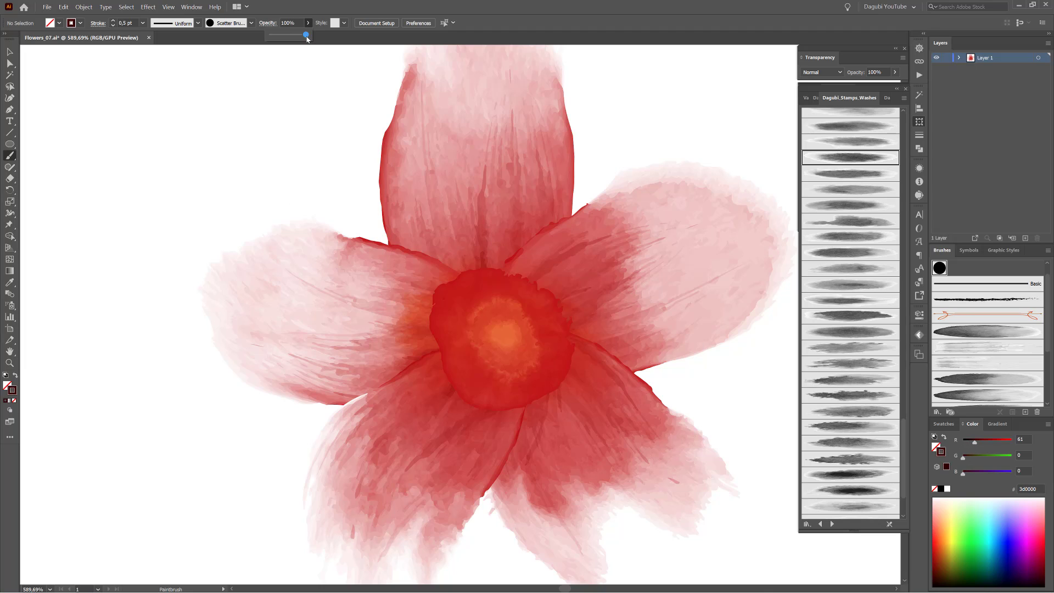
drag(563, 299, 538, 288)
- Adjust the ring of dots to about 11.9 × 11.2 mm and paint a second, finer 0.3 pt ring over it
ctrl+click(556, 317)
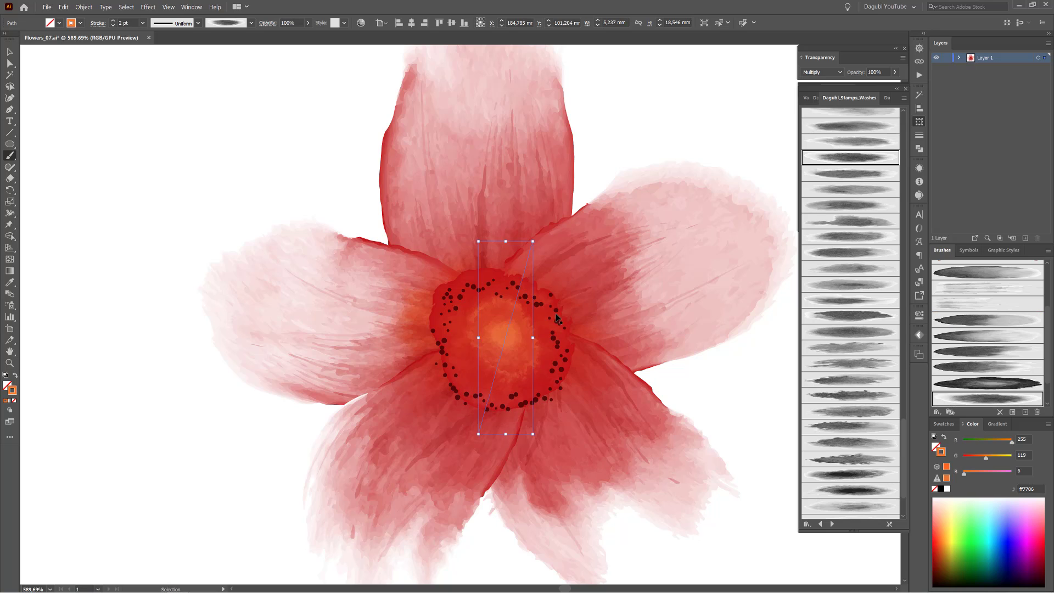
click(959, 57)
ctrl+click(553, 319)
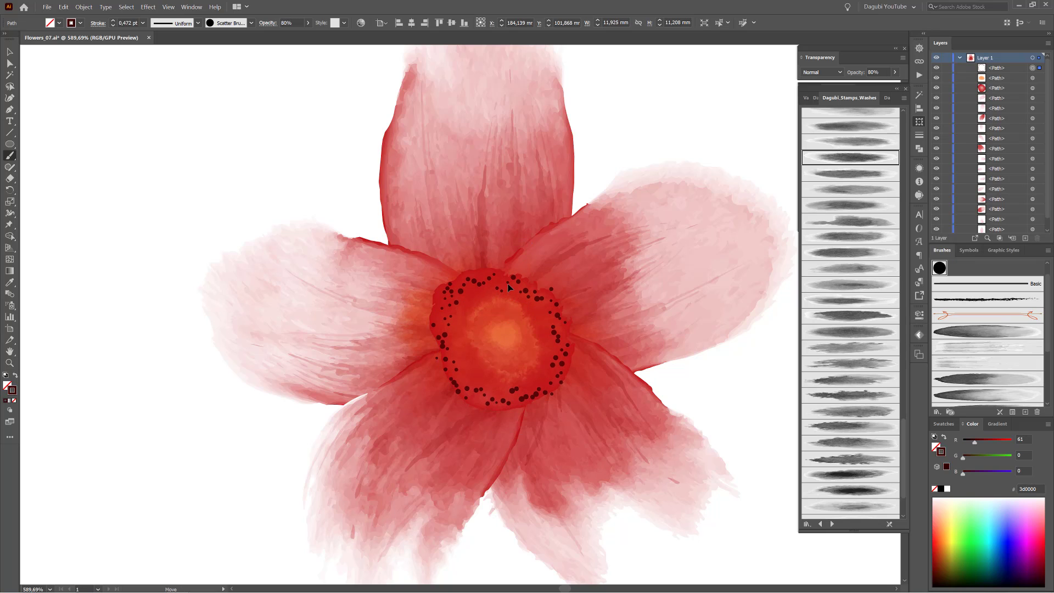
ctrl+click(217, 111)
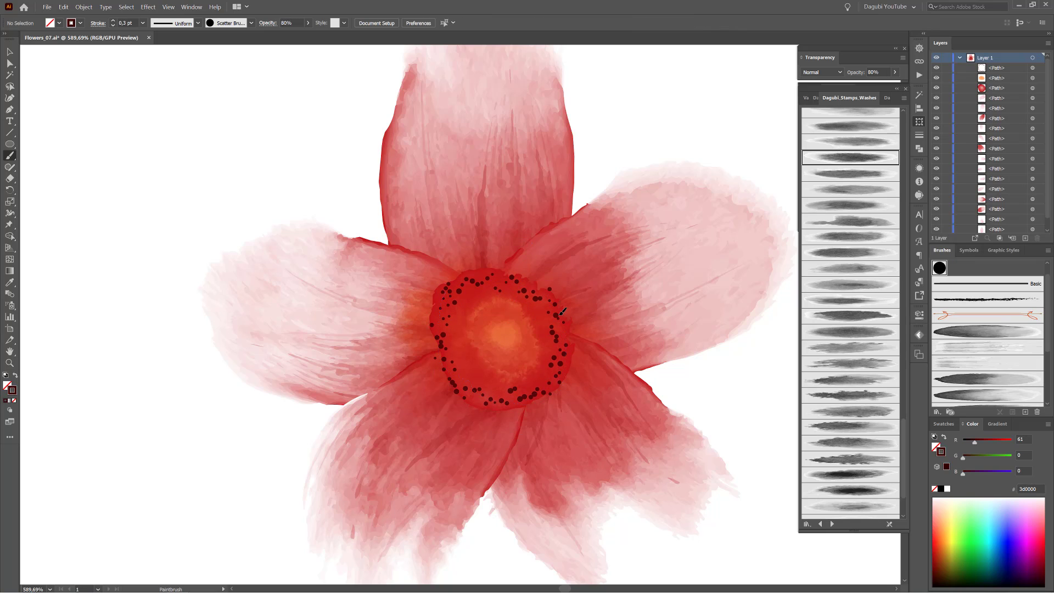
mouse_move(560, 312)
mouse_down()
mouse_move(481, 269)
mouse_move(415, 404)
mouse_up()
- Configure the Warp tool and use it to push the finer ring of dots inward to fit the flower's centre
click(1033, 67)
drag(10, 213, 38, 223)
double_click(10, 213)
click(374, 172)
click(444, 234)
drag(310, 275, 230, 351)
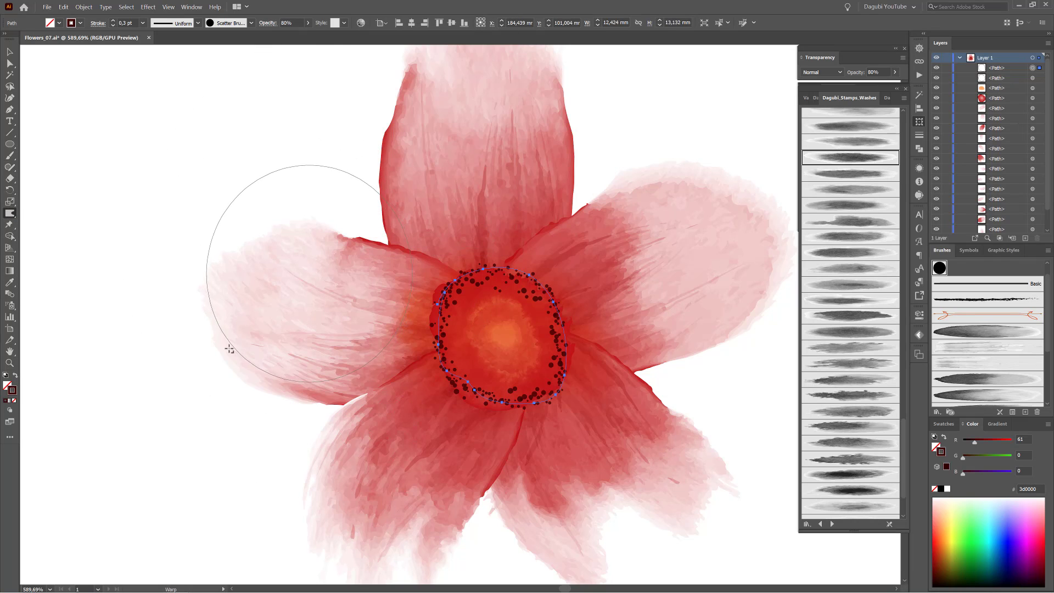
drag(445, 241, 467, 258)
drag(590, 429, 579, 415)
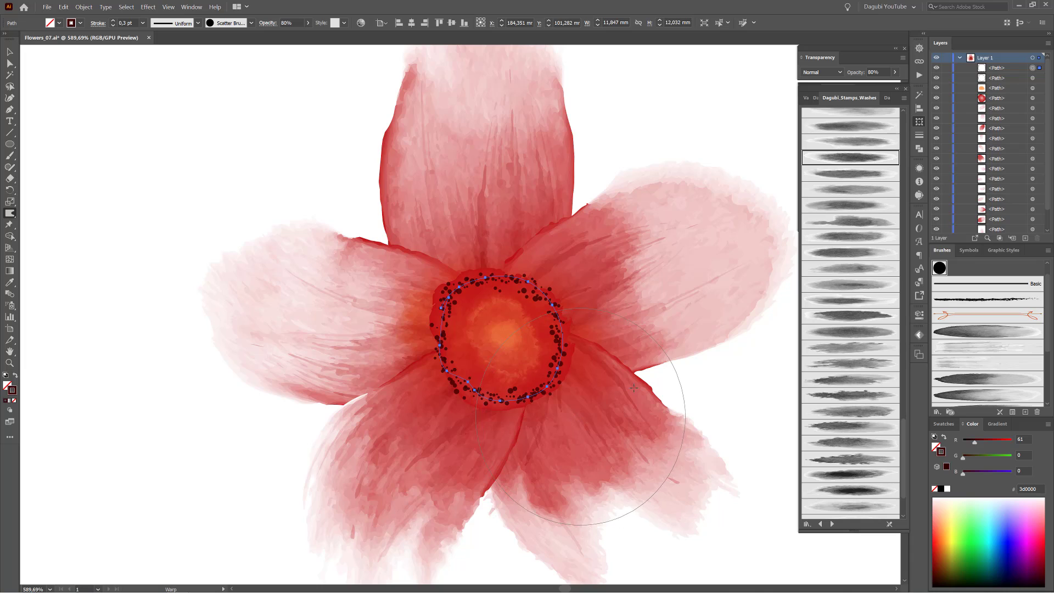
- Reduce the opacity of both rings of dots around the flower's centre to 60%
shift+click(1032, 78)
click(308, 23)
click(290, 36)
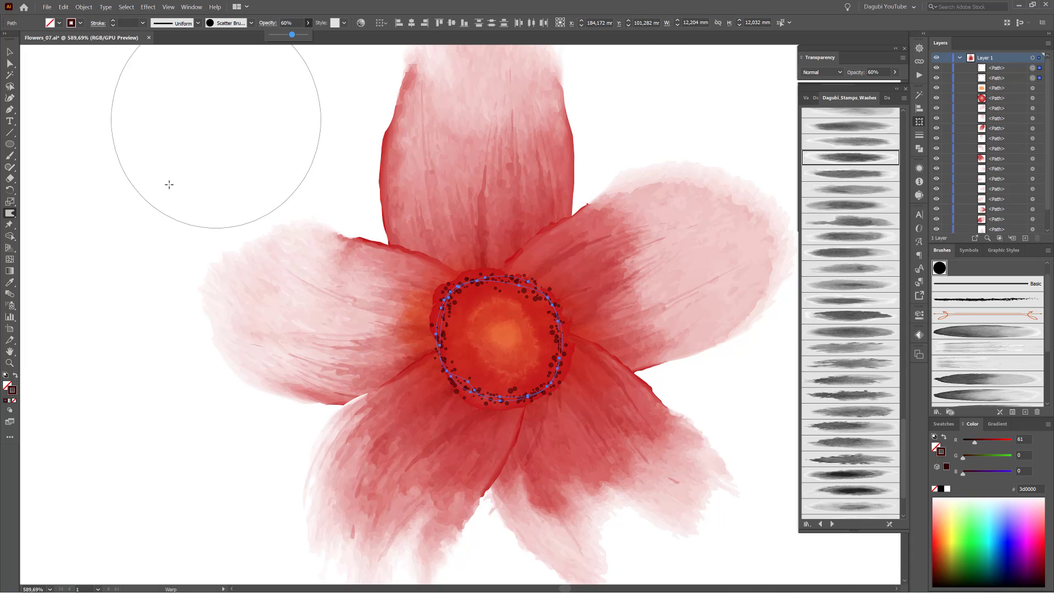
key(ctrl+shift+a)
- Paint a smaller inner ring of dots around the orange centre at 0.3 pt and 50% opacity
click(9, 156)
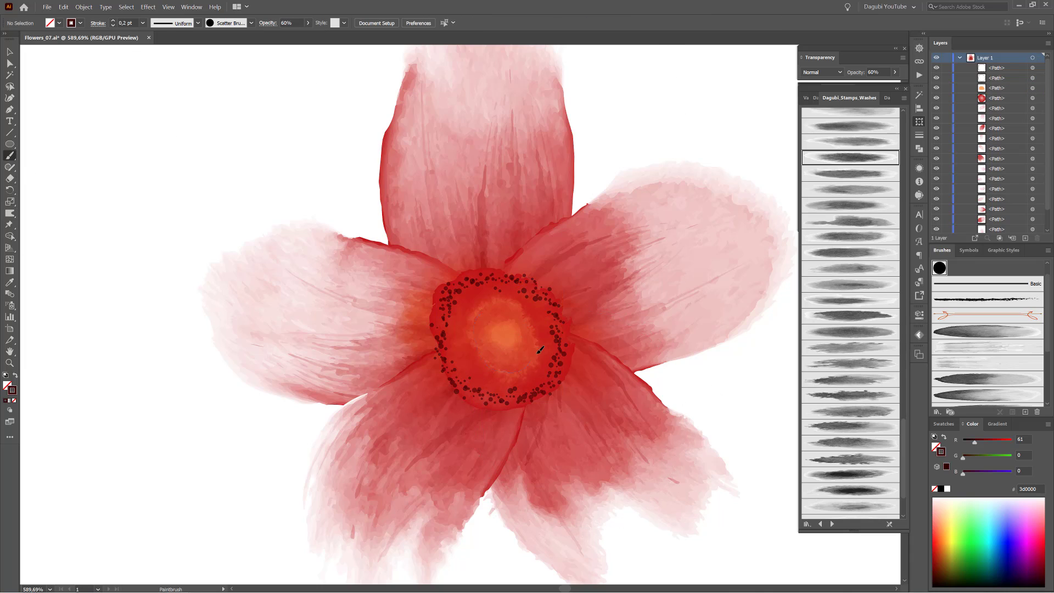
drag(538, 353, 533, 341)
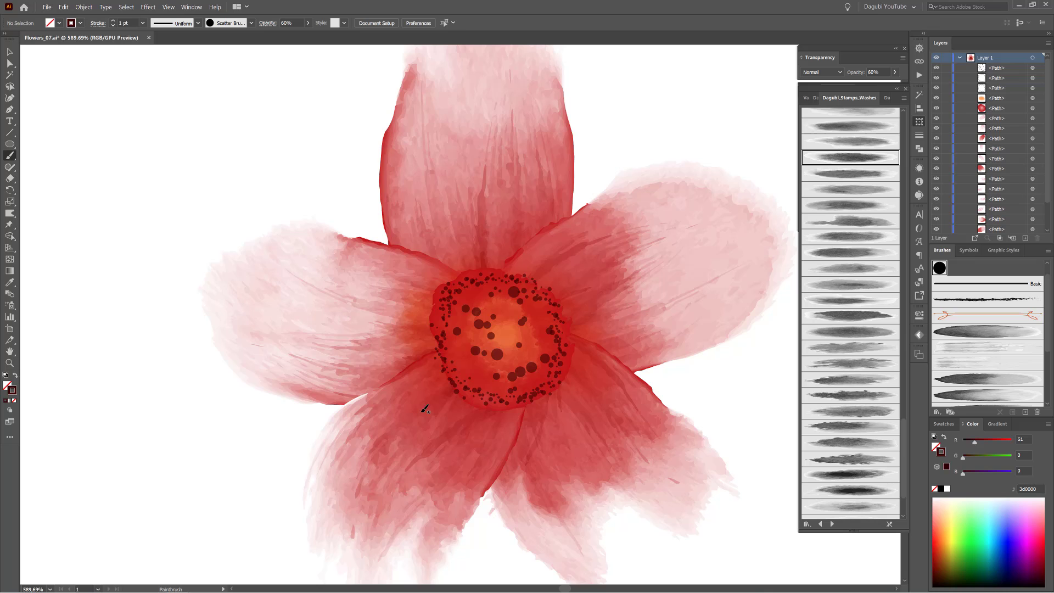
click(113, 25)
click(113, 25)
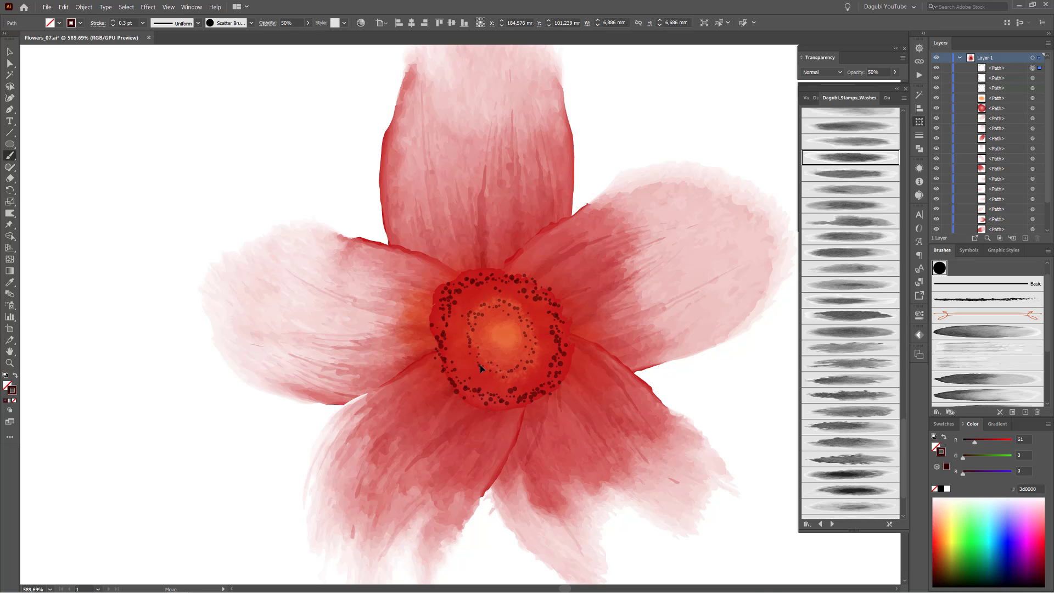
- Expand the appearance of all three dot rings into editable shapes
click(1033, 79)
shift+click(1033, 88)
scroll(534, 353, up, 5)
click(83, 8)
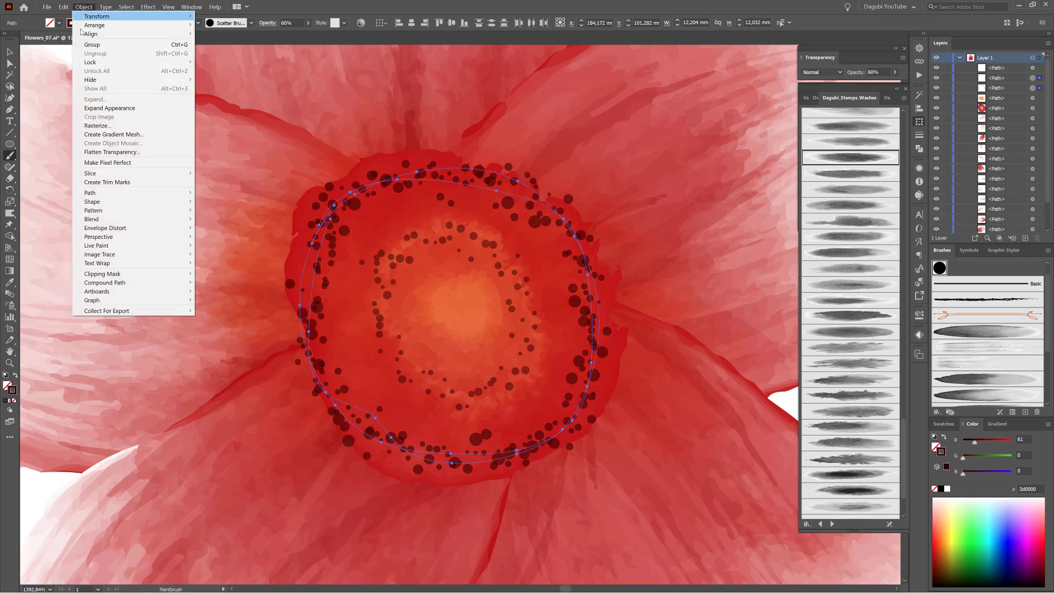
click(96, 108)
click(1033, 68)
click(84, 8)
click(95, 108)
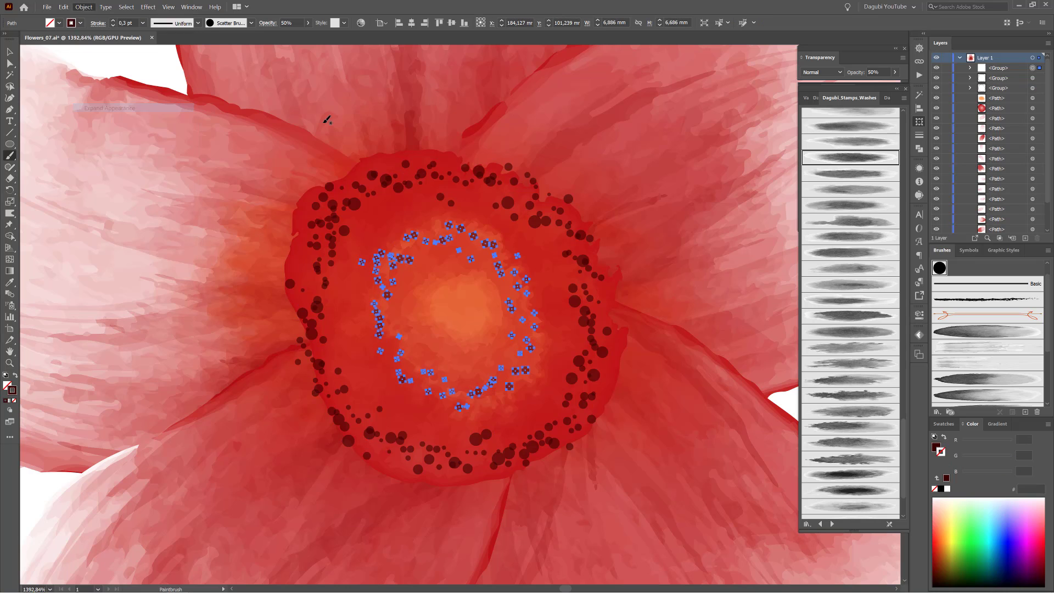
- Hide the selection edges and roughen all three dot groups with 10% relative size, detail 10/in and smooth points
shift+click(1033, 88)
click(513, 224)
click(168, 7)
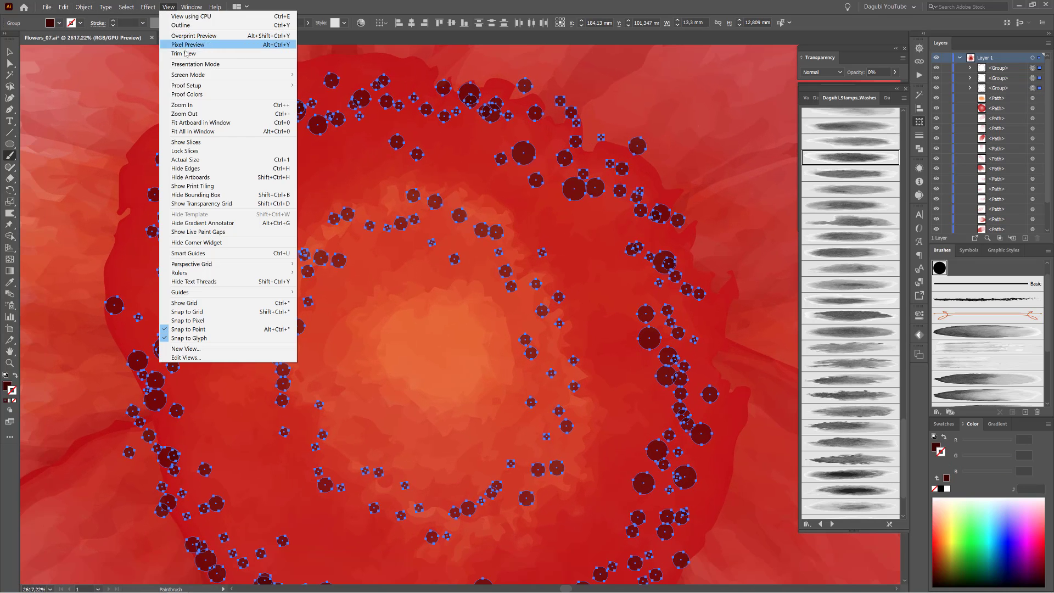
click(202, 162)
click(148, 7)
mouse_move(193, 90)
click(280, 109)
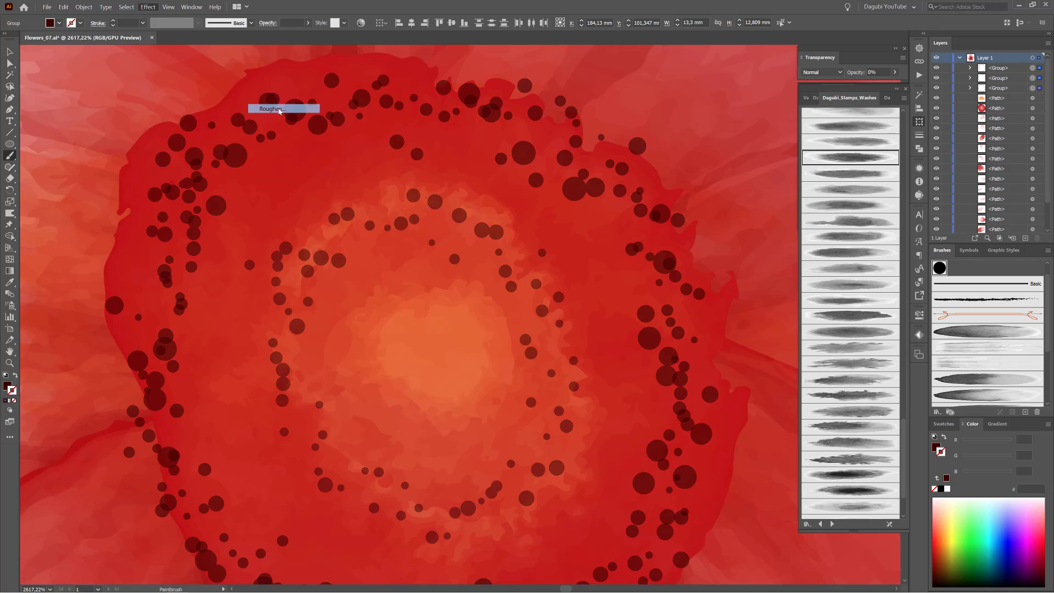
drag(835, 89, 836, 90)
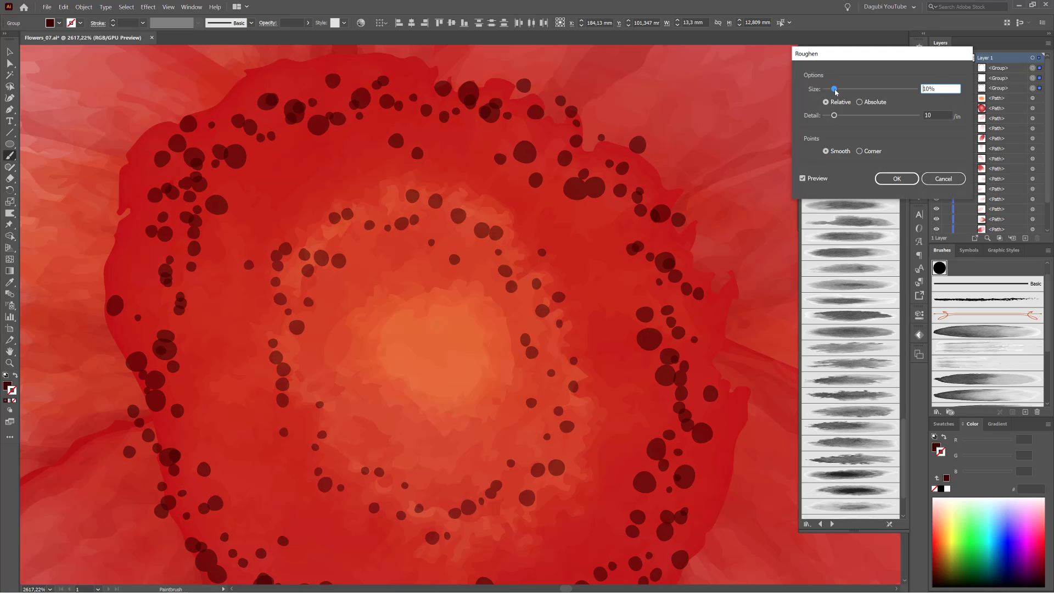
click(896, 178)
key(ctrl+minus)
key(ctrl+minus)
key(ctrl+minus)
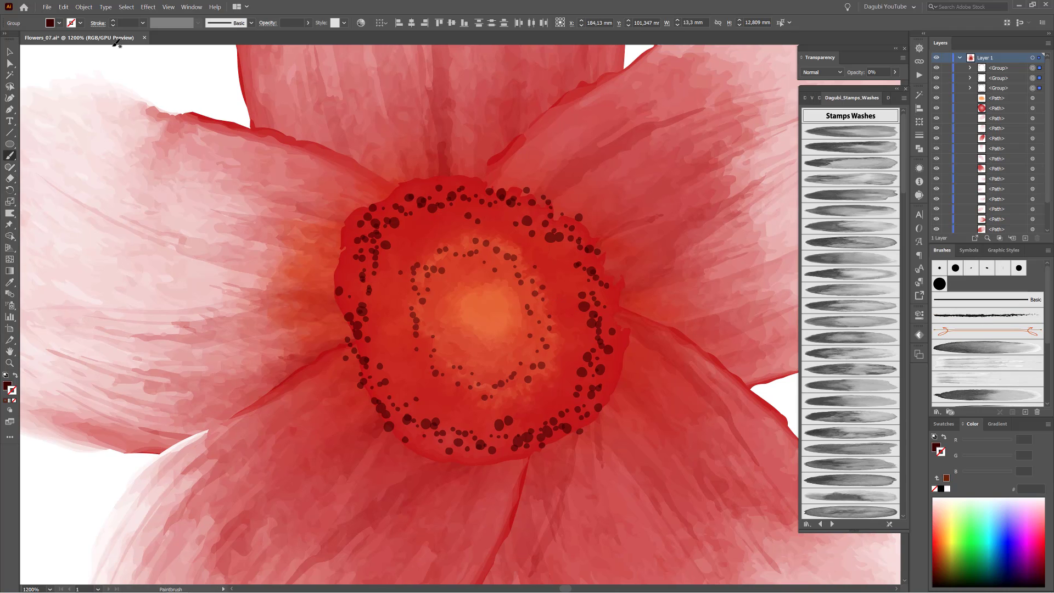
click(127, 7)
click(134, 33)
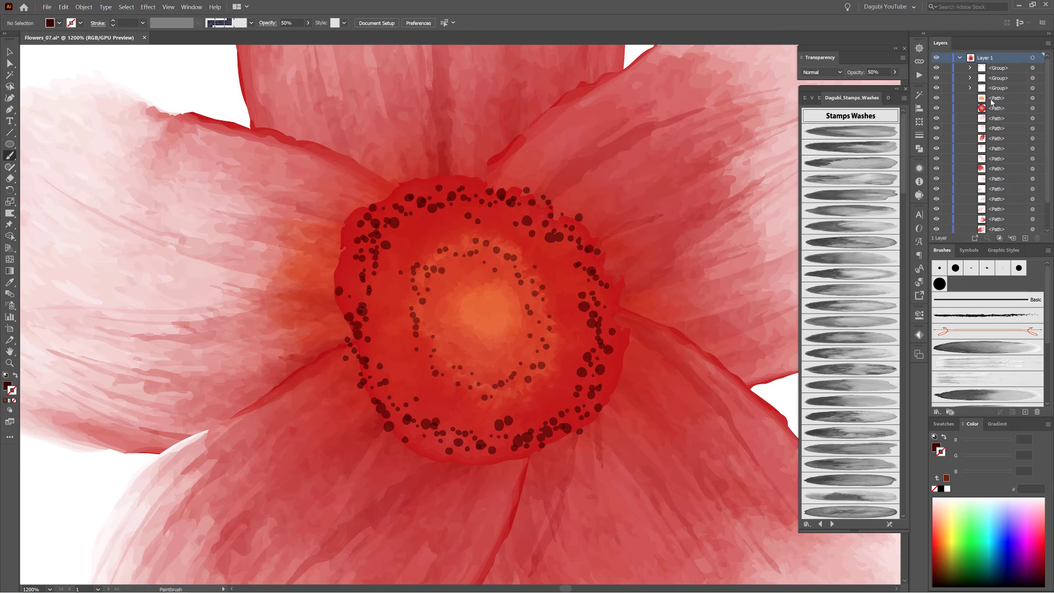
- Load the Dagubi watercolor splatter brush library and choose a fine speckle brush with a 1 pt brown (771e00) stroke
key(ctrl+minus)
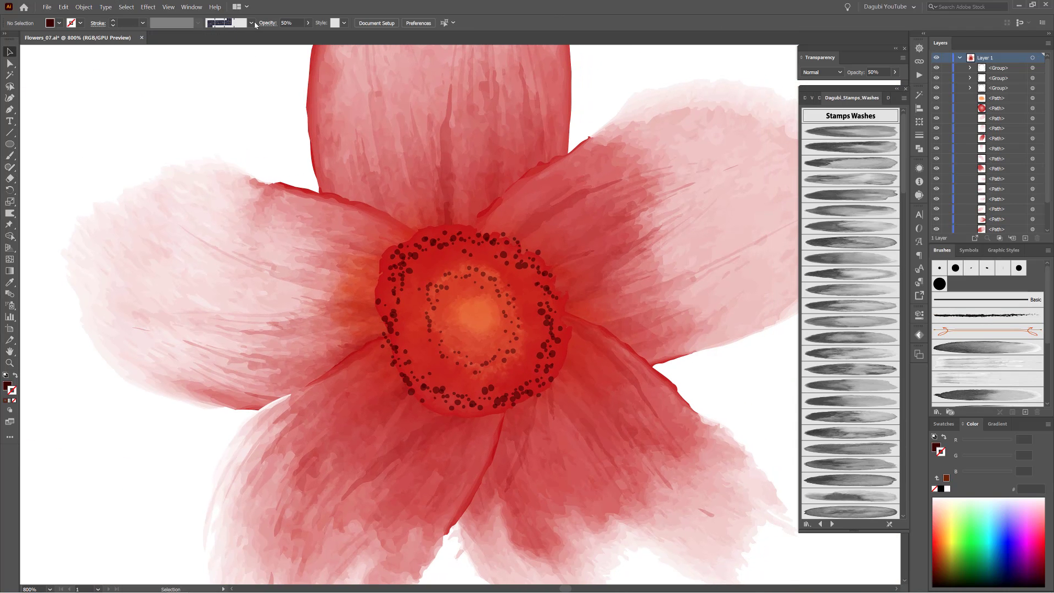
click(251, 23)
click(163, 97)
mouse_move(220, 156)
mouse_move(318, 338)
click(433, 357)
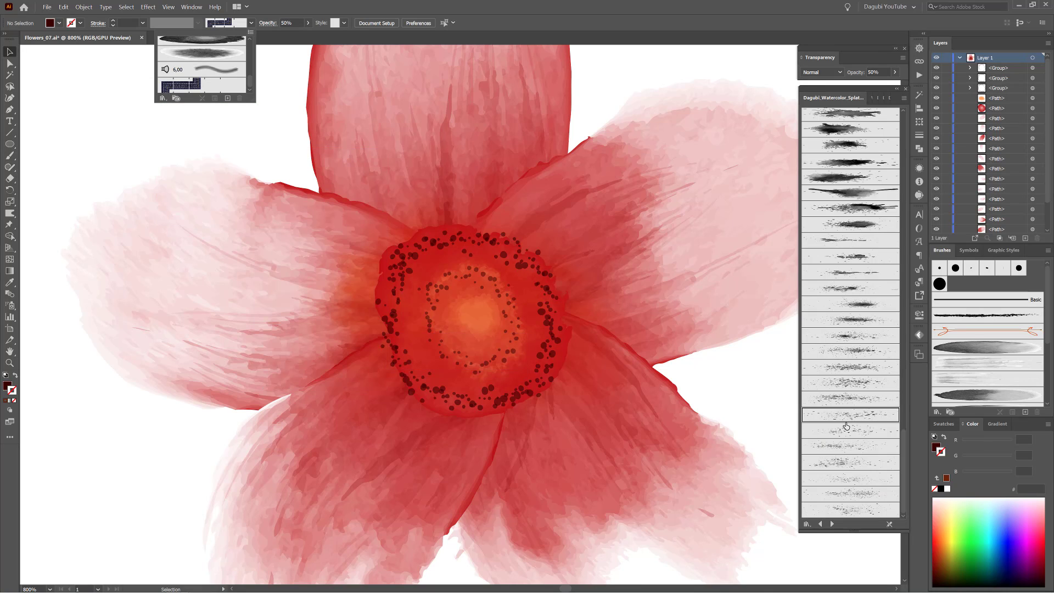
click(851, 415)
click(941, 561)
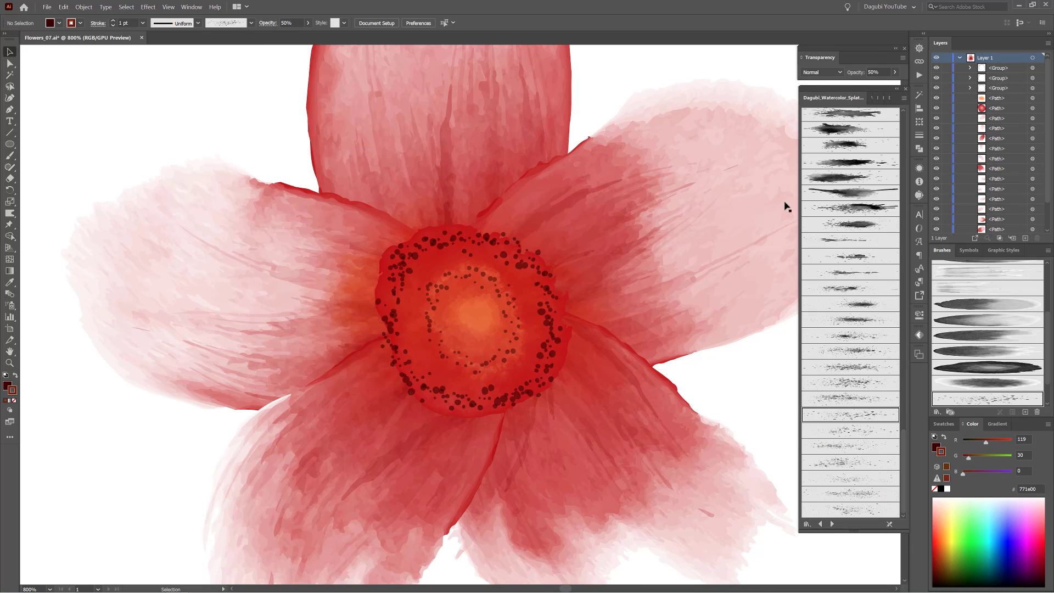
- Paint a speckle stroke about 3.6 × 9.3 mm over the flower's centre at 100% opacity in Multiply mode
click(895, 72)
click(893, 83)
mouse_move(473, 263)
mouse_down()
mouse_move(497, 351)
mouse_move(478, 265)
mouse_move(446, 324)
mouse_up()
click(63, 7)
click(83, 17)
scroll(576, 296, down, 3)
scroll(576, 297, up, 3)
drag(579, 299, 564, 295)
key(ctrl+0)
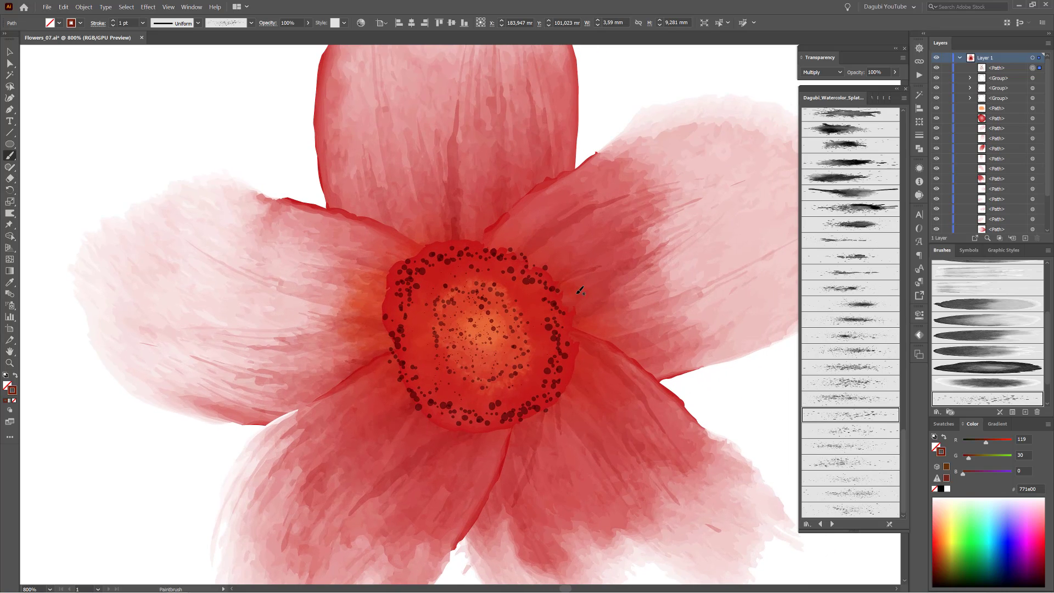
ctrl+click(308, 208)
- Pick up an existing petal's red (ba0300) stroke settings and choose a fading wash brush from the Dagubi stamps washes library
drag(537, 383, 544, 387)
drag(534, 304, 418, 298)
scroll(566, 300, up, 3)
click(593, 243)
key(b)
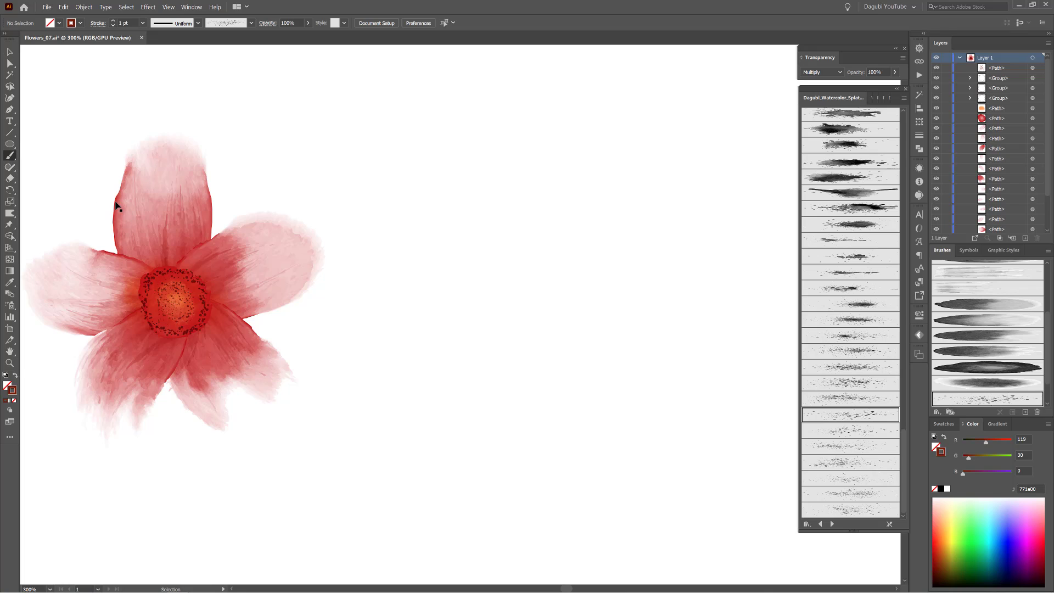
ctrl+click(118, 206)
ctrl+click(629, 336)
click(870, 99)
click(869, 98)
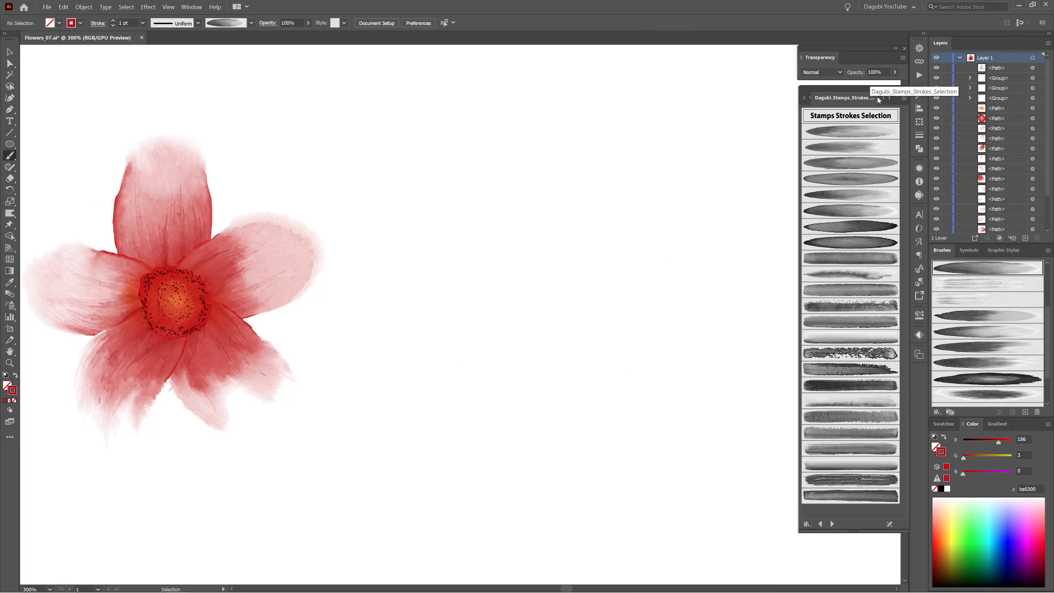
click(880, 99)
click(833, 525)
drag(903, 162, 904, 187)
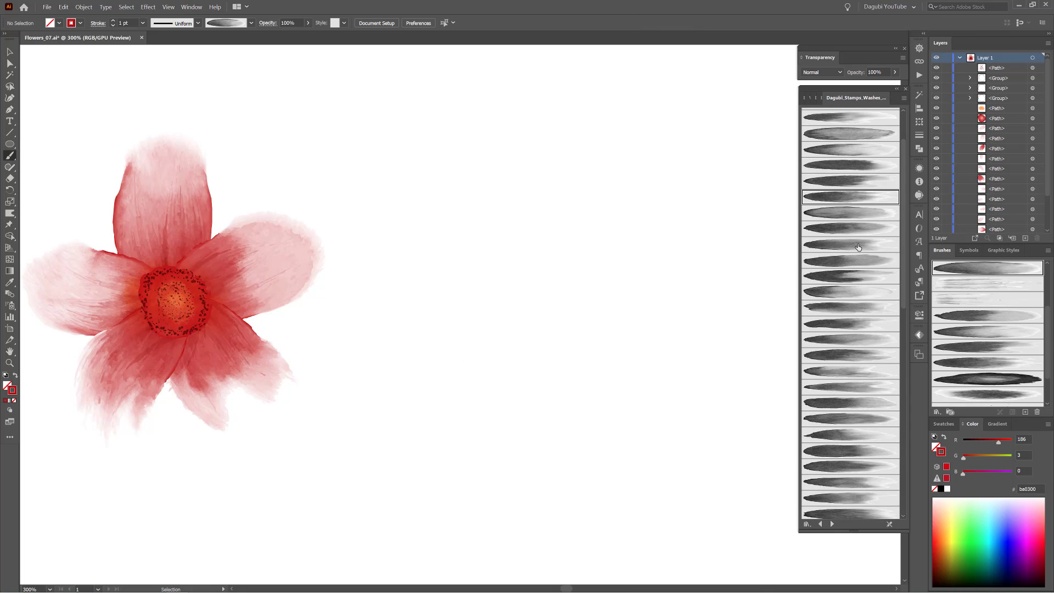
click(851, 244)
- Paint the first petal of a second flower on the empty canvas, about 15.3 × 19.3 mm at 0.8 pt
mouse_move(574, 264)
mouse_down()
mouse_move(637, 258)
mouse_move(623, 283)
mouse_up()
click(113, 26)
click(113, 26)
ctrl+click(483, 151)
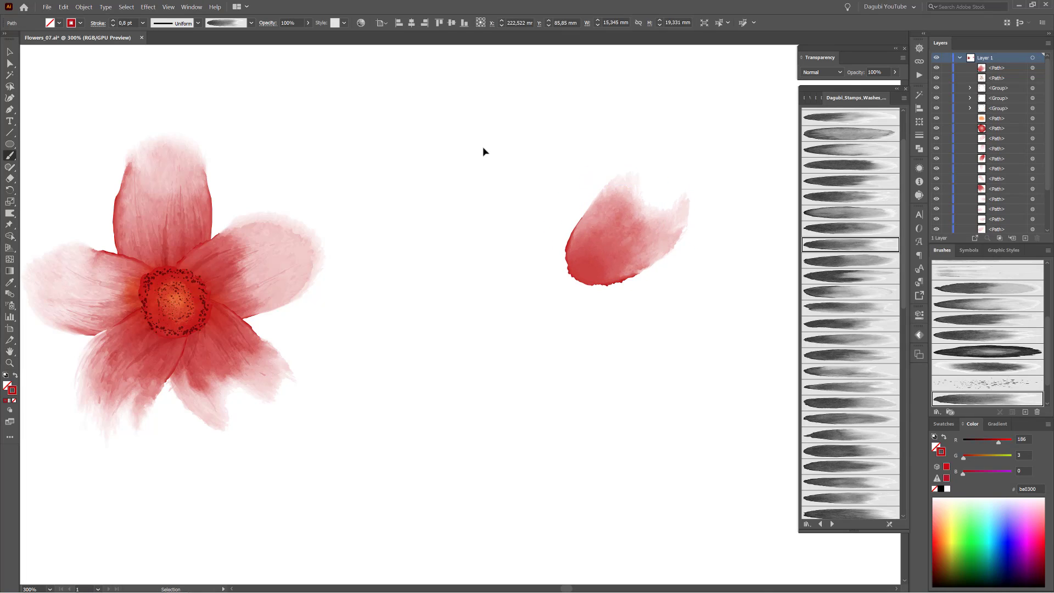
- Paint a dry texture stroke along the new petal in Multiply mode with a tapered width profile
click(822, 73)
click(818, 106)
click(987, 272)
click(198, 23)
click(165, 99)
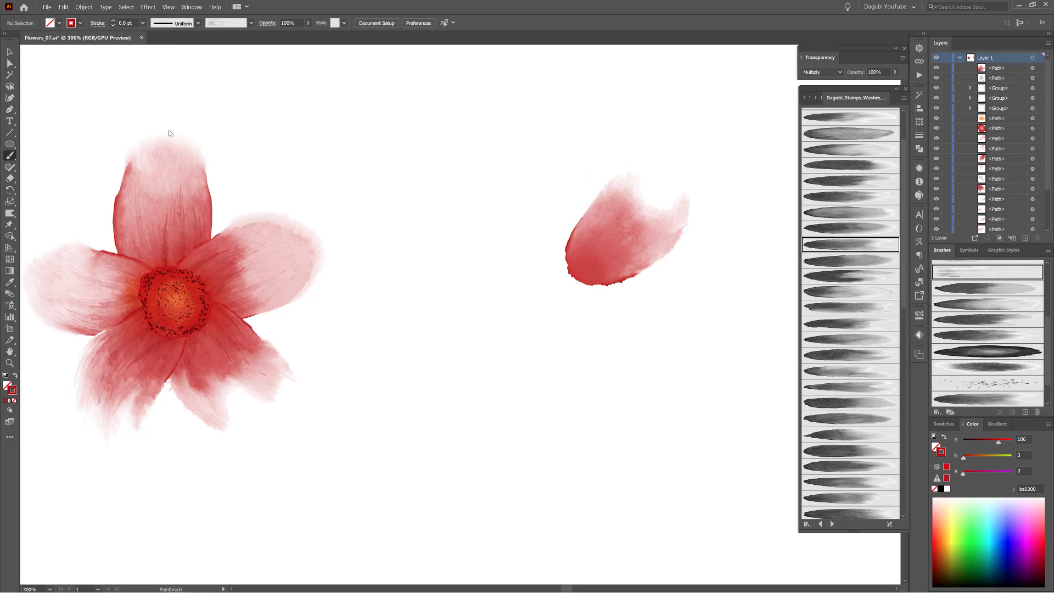
drag(581, 267, 621, 194)
ctrl+click(606, 246)
drag(1048, 330, 1048, 315)
key(ctrl+shift+a)
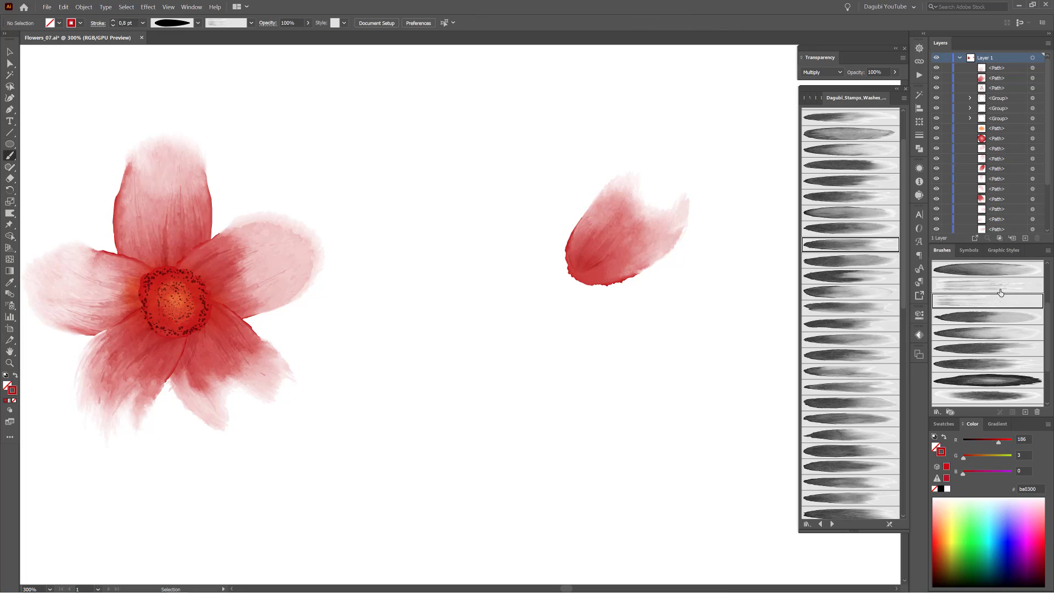
- Add a second texture stroke along the new petal's right side with the other dry streak brush
click(1003, 289)
drag(584, 268, 682, 195)
ctrl+click(650, 254)
ctrl+click(715, 346)
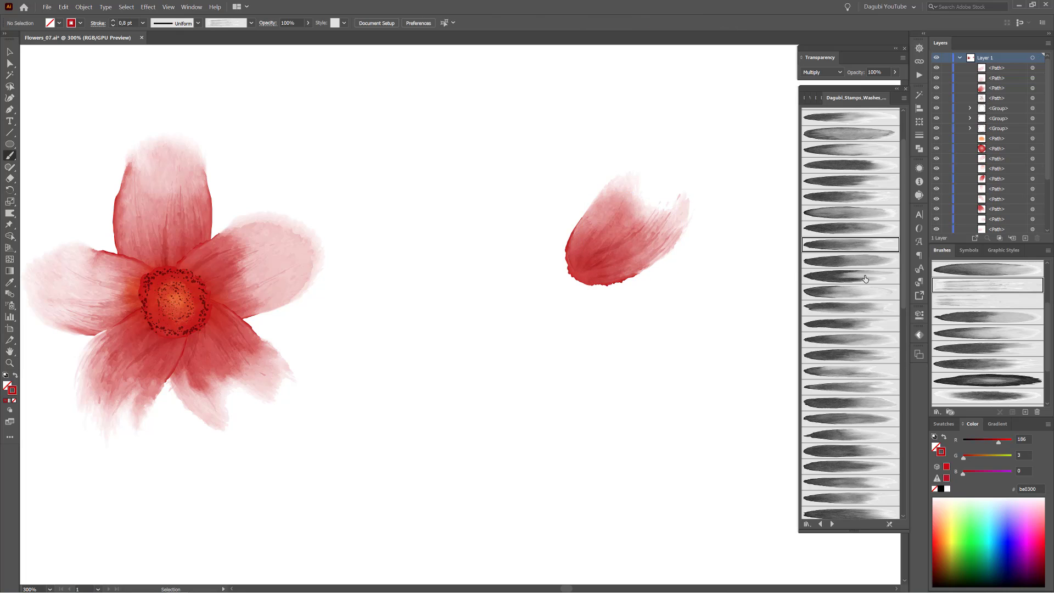
- Paint an upper-left petal about 10.2 × 23.2 mm with another wash brush in Normal mode at 0.7 pt and nudge it into place
click(864, 275)
drag(569, 287, 514, 172)
ctrl+click(541, 232)
click(821, 73)
click(813, 83)
click(113, 25)
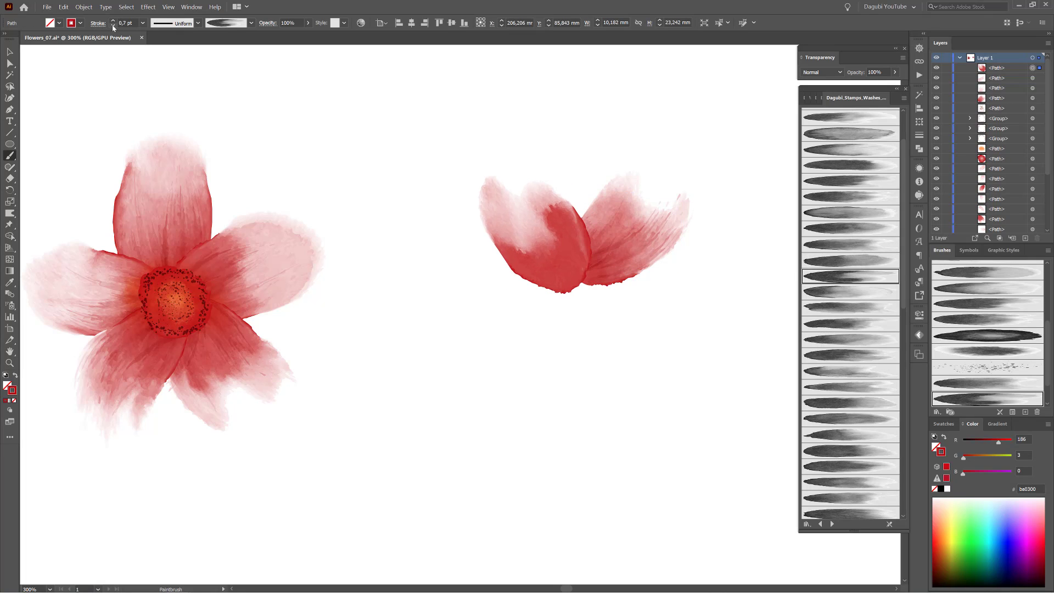
drag(501, 233, 505, 233)
key(ctrl+shift+a)
- Paint a horizontal petal about 23.8 mm long on the flower's right side at 0.6 pt with a lighter wash brush
click(850, 291)
drag(591, 282, 722, 282)
drag(643, 322, 619, 304)
click(113, 26)
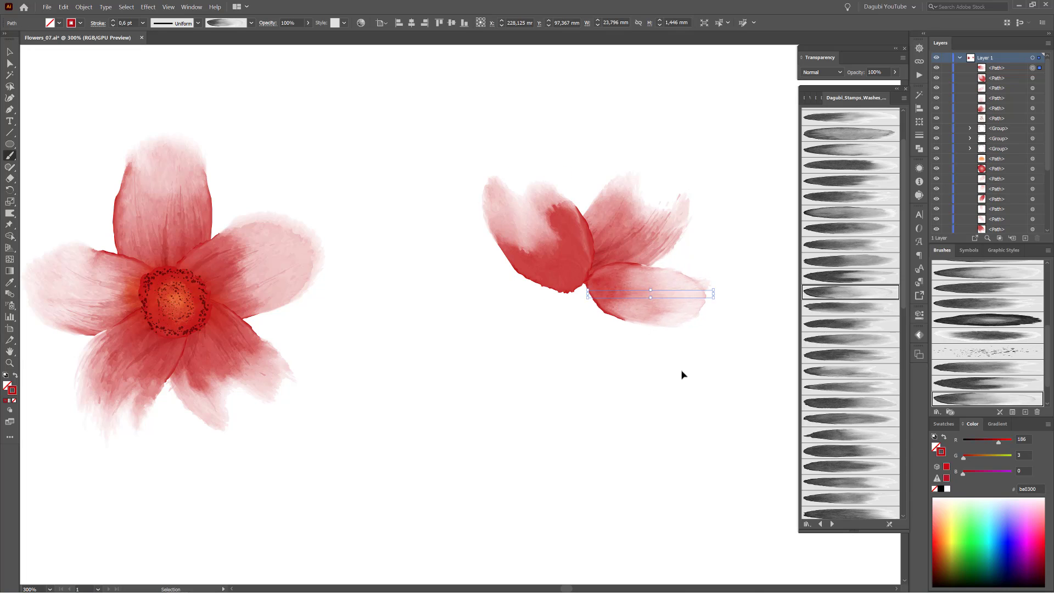
ctrl+click(681, 371)
- Paint a lower-left petal at 0.6 pt with a different wash brush
click(841, 338)
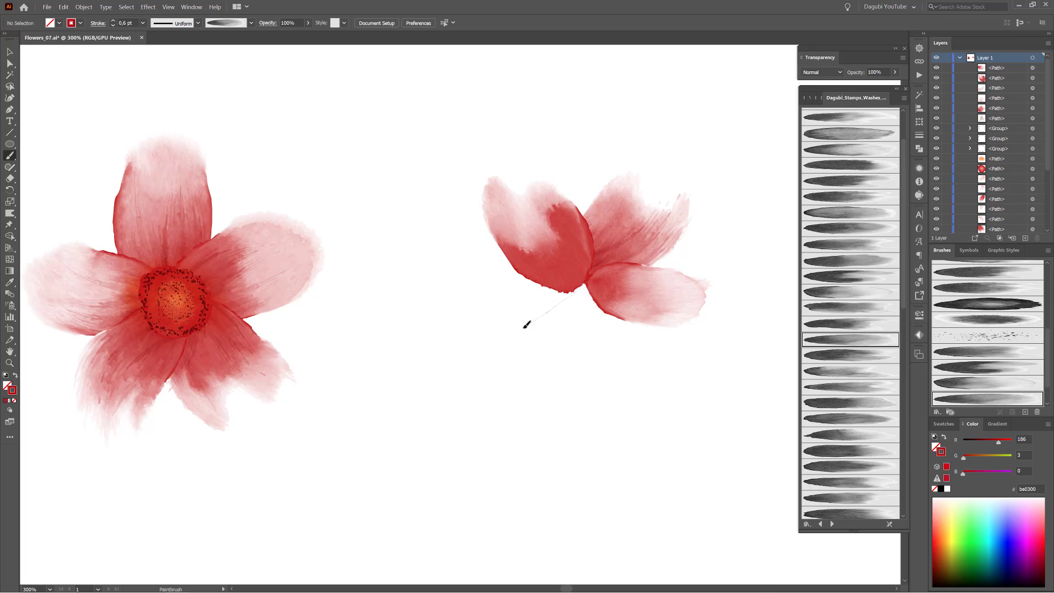
drag(526, 324, 522, 327)
ctrl+click(556, 342)
ctrl+click(632, 392)
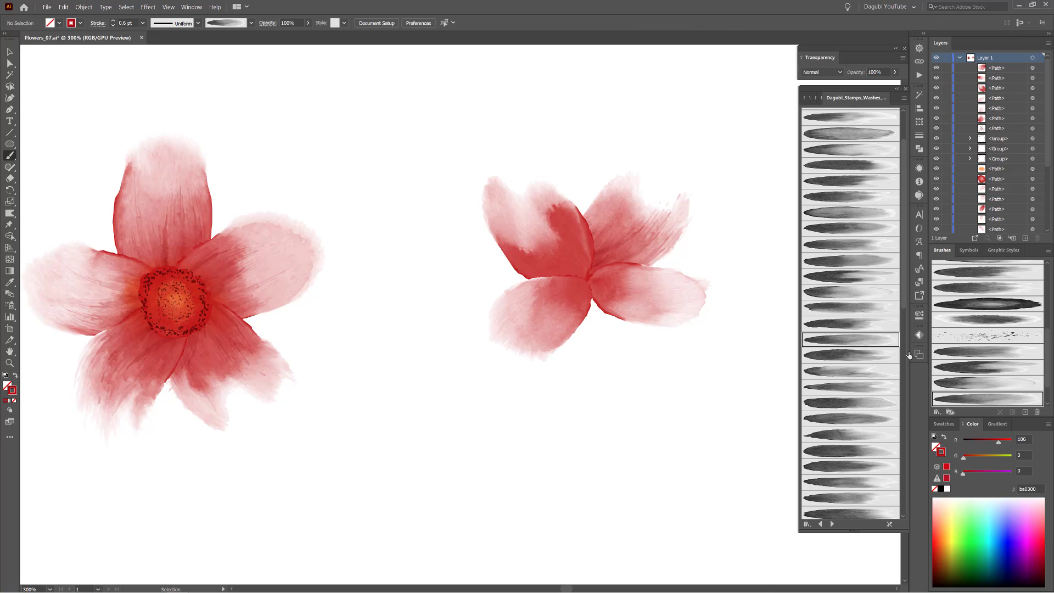
- Add tapered dry-streak texture strokes in Multiply mode over the right, lower-left and upper-left petals
click(822, 72)
click(821, 107)
click(198, 23)
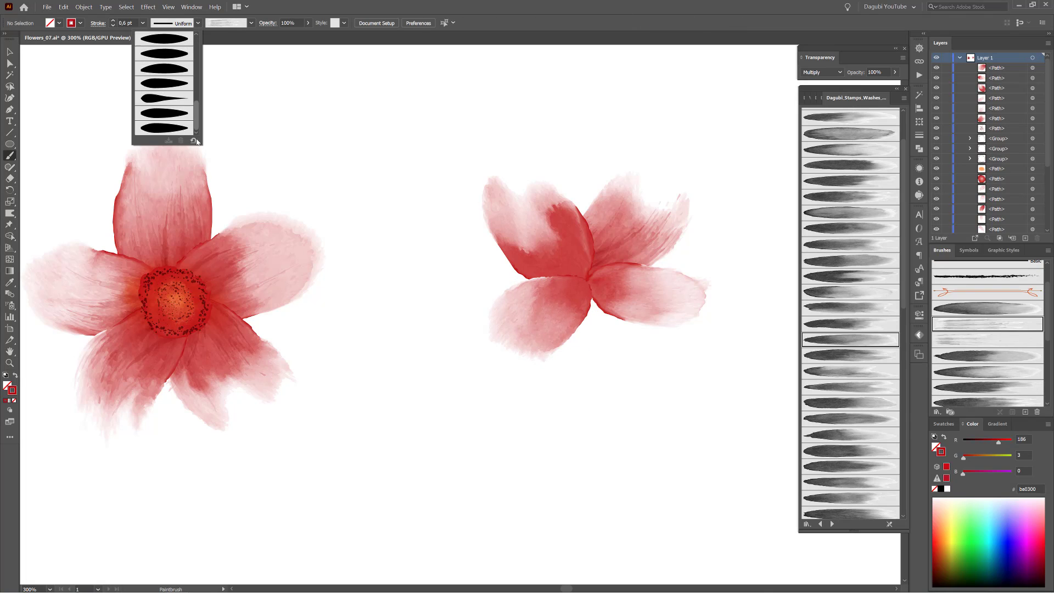
click(191, 132)
drag(691, 293, 693, 294)
drag(582, 293, 545, 345)
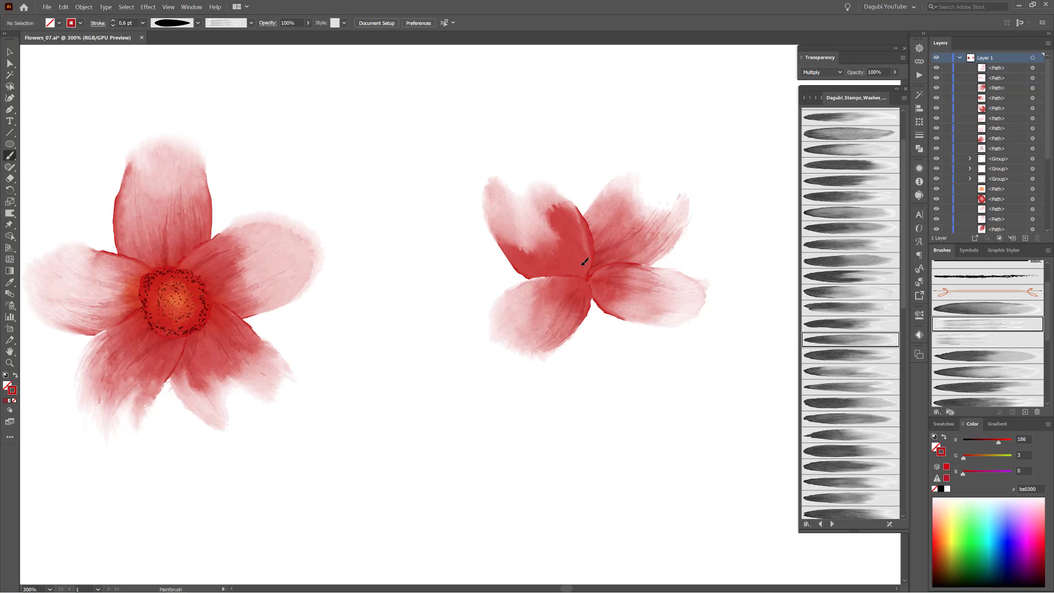
drag(582, 266, 535, 190)
- Layer further texture strokes over the same three petals with the second dry streak brush
click(971, 340)
drag(598, 280, 693, 312)
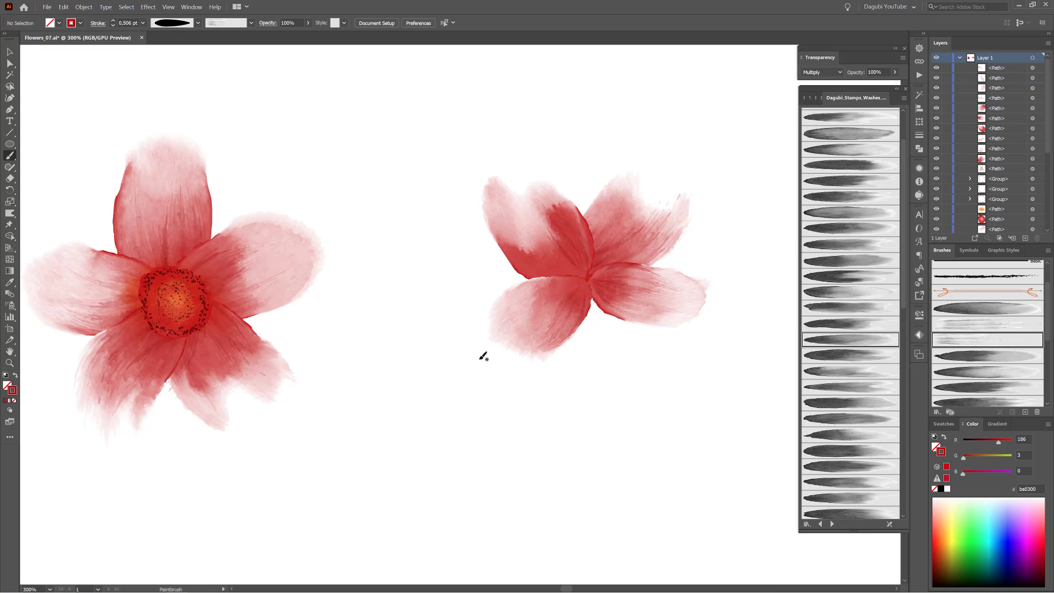
drag(522, 316, 579, 283)
drag(536, 255, 674, 363)
- Paint a fifth petal about 13.7 × 11.7 mm below the flower's centre in Normal mode, set it to 0.7 pt and reposition it
click(838, 356)
click(822, 72)
click(823, 86)
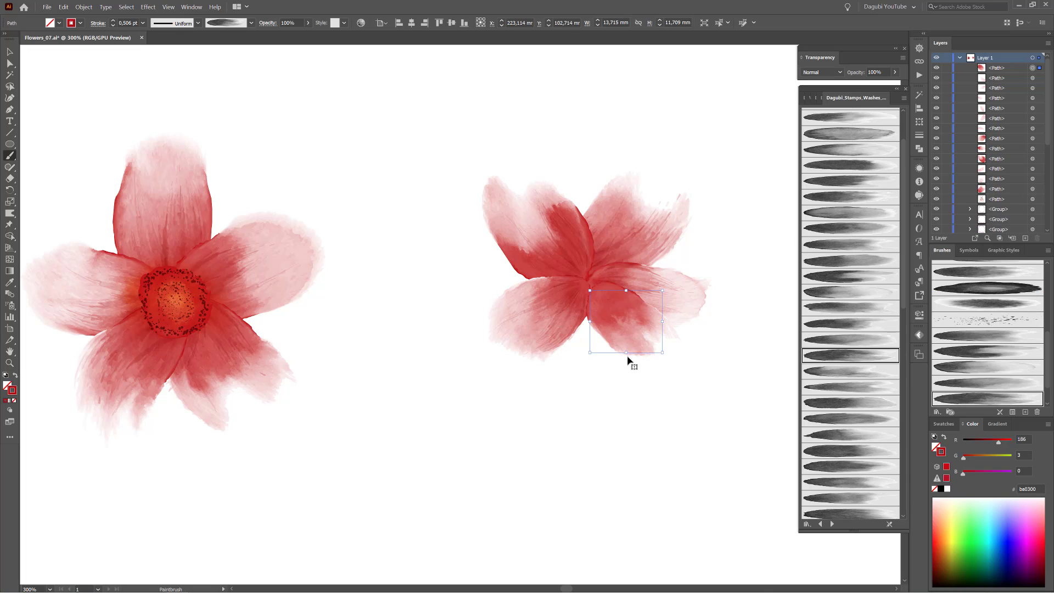
double_click(113, 21)
drag(627, 329, 621, 333)
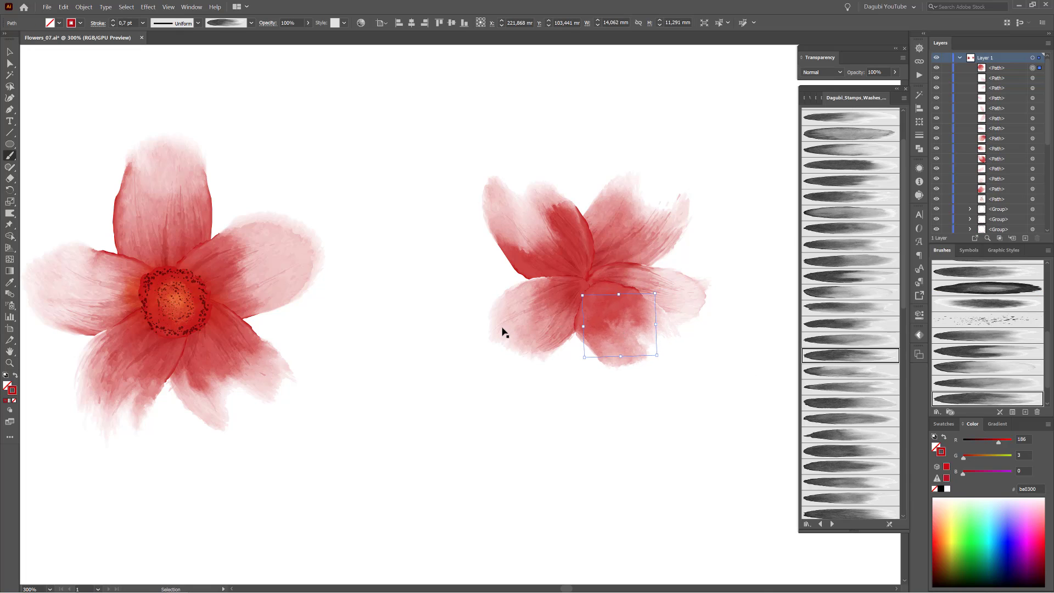
- Reposition the lower petals around the flower's centre and thin the stroke weights of the two upper petals
drag(555, 298, 557, 297)
drag(485, 357, 479, 348)
drag(545, 325, 539, 321)
ctrl+click(530, 247)
click(113, 26)
ctrl+click(631, 184)
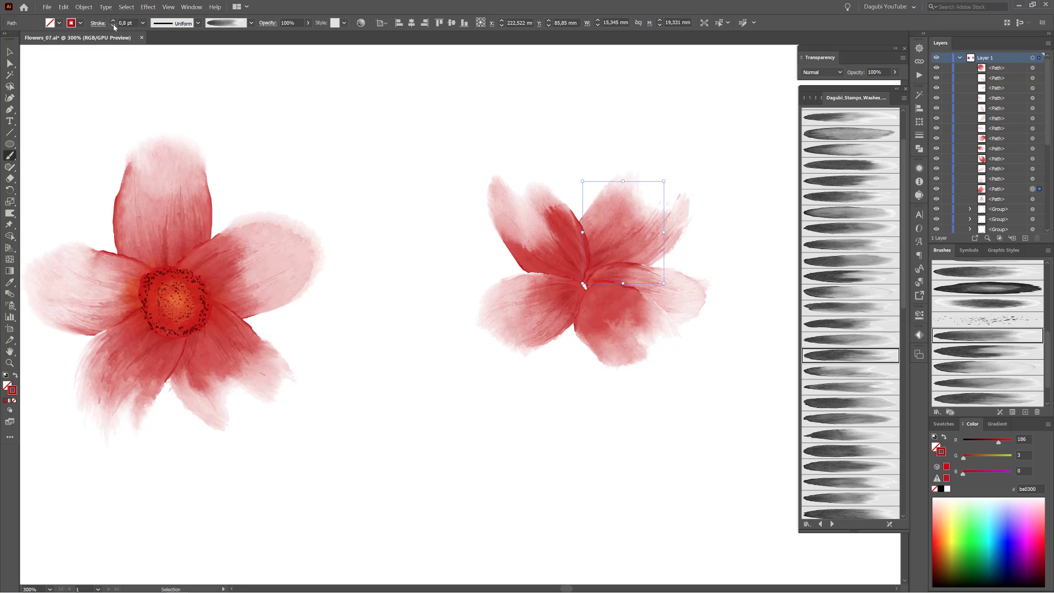
click(113, 25)
drag(626, 358, 628, 356)
ctrl+click(708, 351)
- Paint tapered texture strokes over the fifth petal in Multiply mode with the two dry streak brushes
scroll(1018, 309, up, 3)
click(1018, 309)
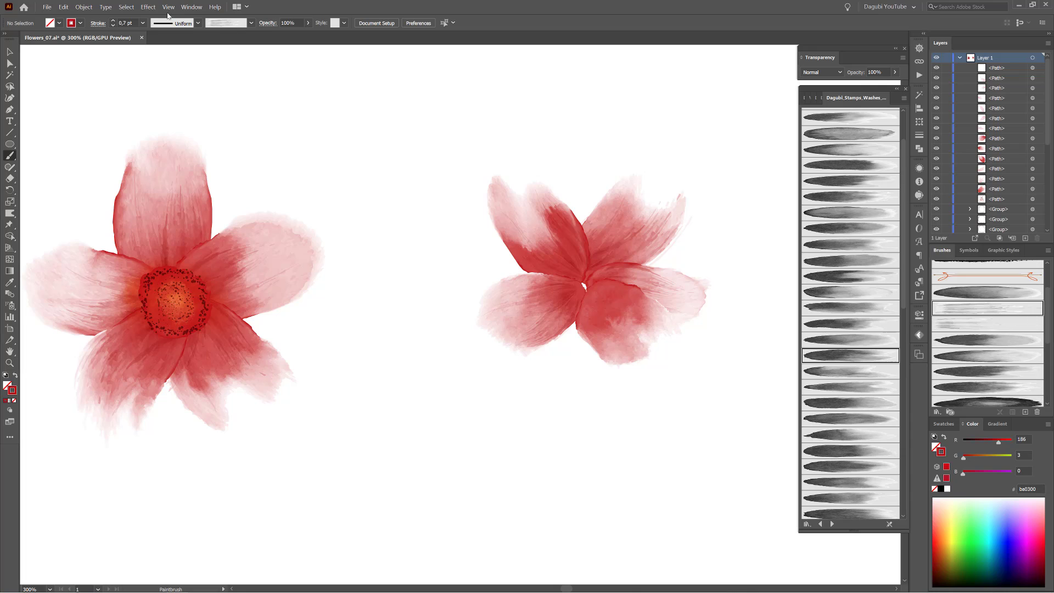
click(198, 23)
click(181, 125)
drag(594, 288, 656, 322)
click(822, 72)
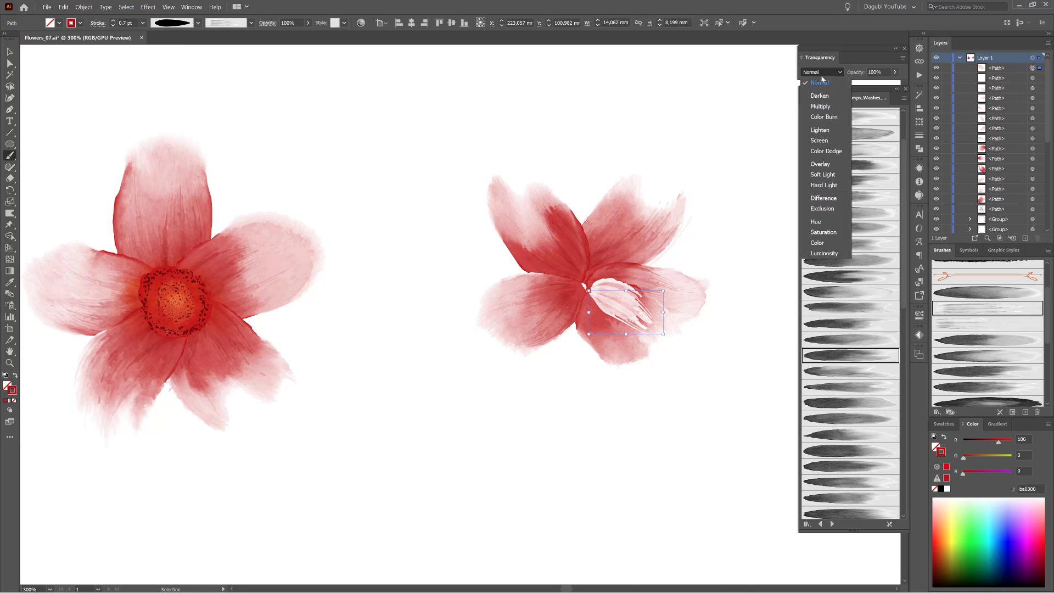
click(818, 107)
ctrl+click(772, 425)
click(989, 324)
drag(582, 295, 634, 355)
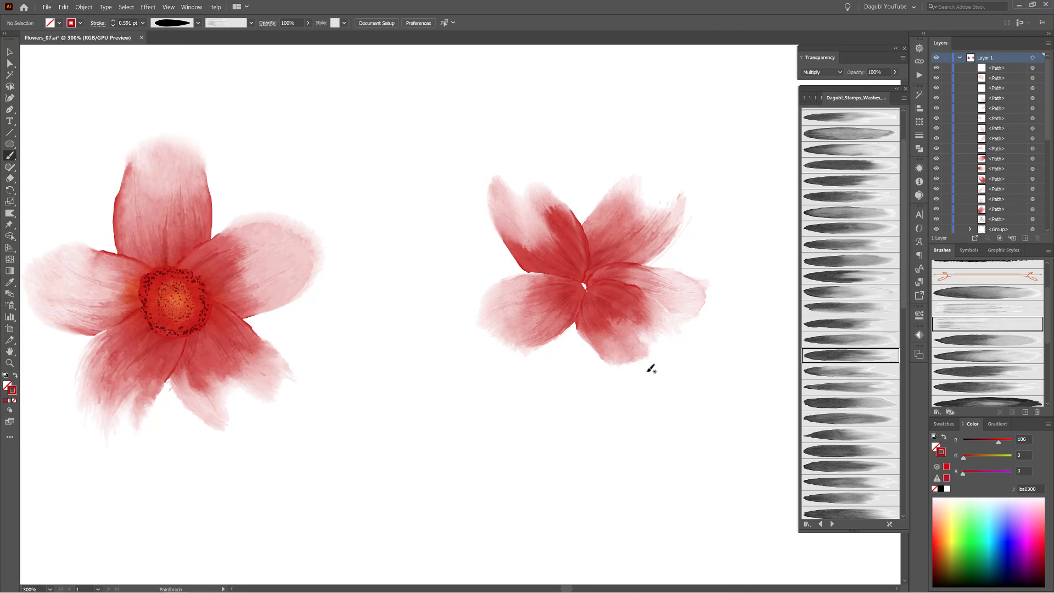
- Move the second flower's side petals inward to close the gap at its centre
drag(673, 308, 689, 286)
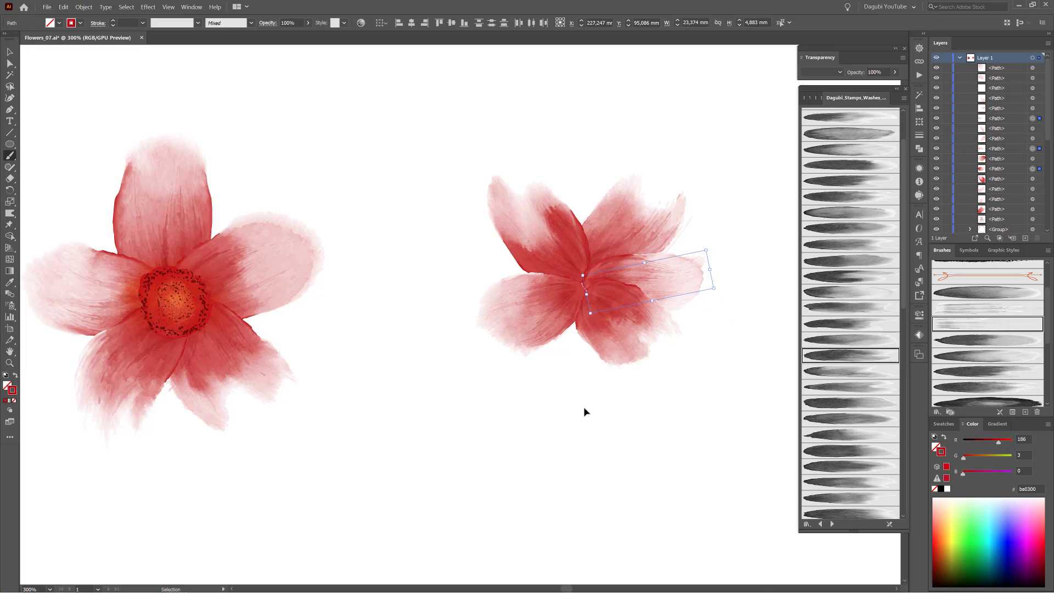
drag(437, 399, 469, 329)
ctrl+click(696, 474)
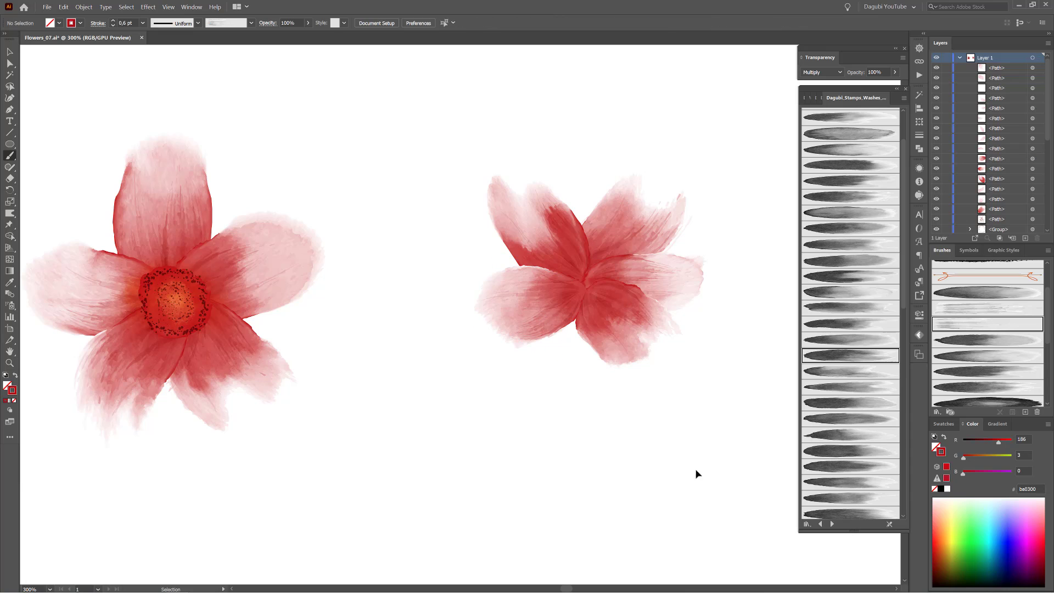
- Paint a sixth petal about 4.6 × 15.9 mm below the flower's centre with a wash brush and set its stroke to 0.6 pt
click(855, 386)
click(847, 466)
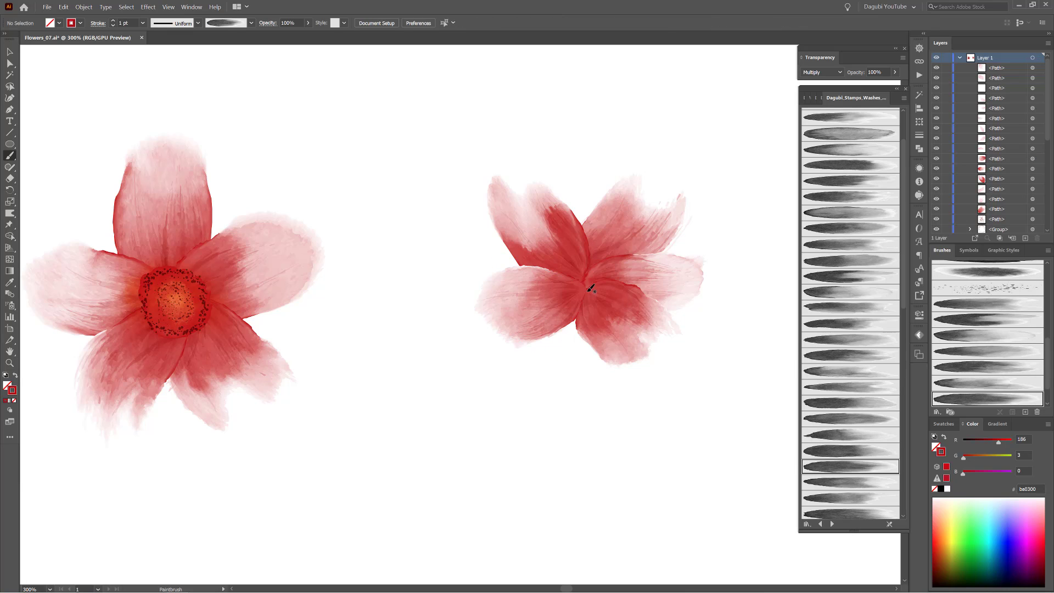
drag(567, 368, 568, 369)
click(113, 26)
click(114, 25)
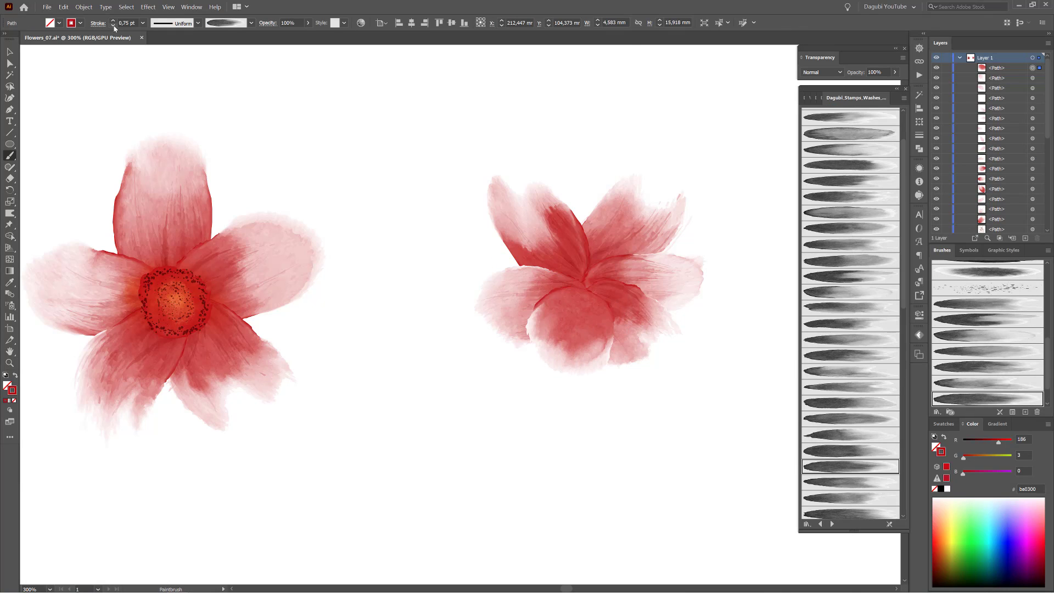
click(113, 25)
ctrl+click(707, 463)
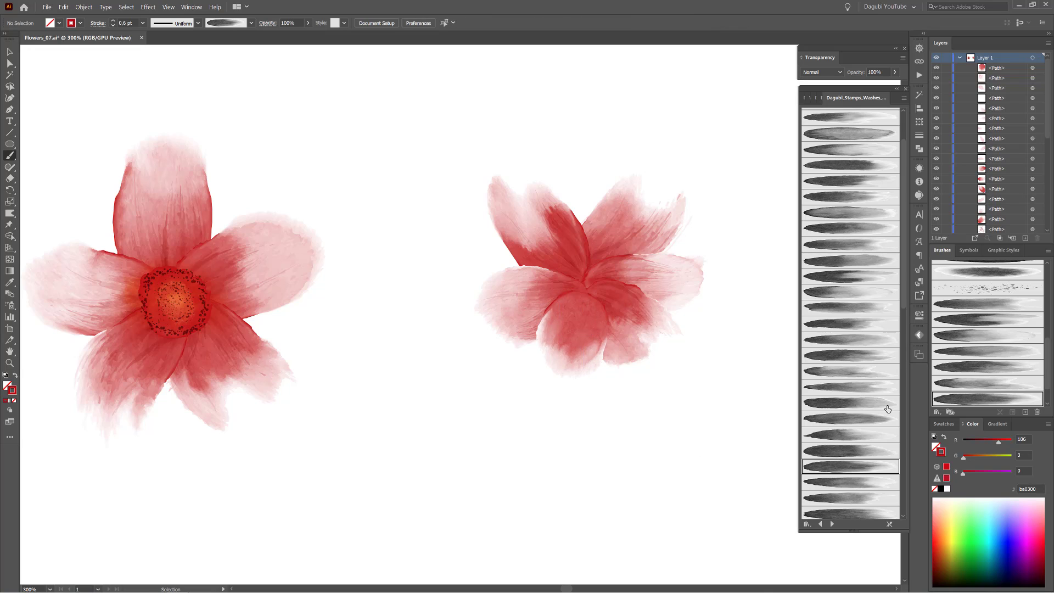
- Paint tapered texture strokes over the sixth petal in Multiply mode with the two dry streak brushes
scroll(988, 329, up, 5)
click(987, 304)
click(821, 72)
click(818, 96)
click(198, 22)
click(168, 49)
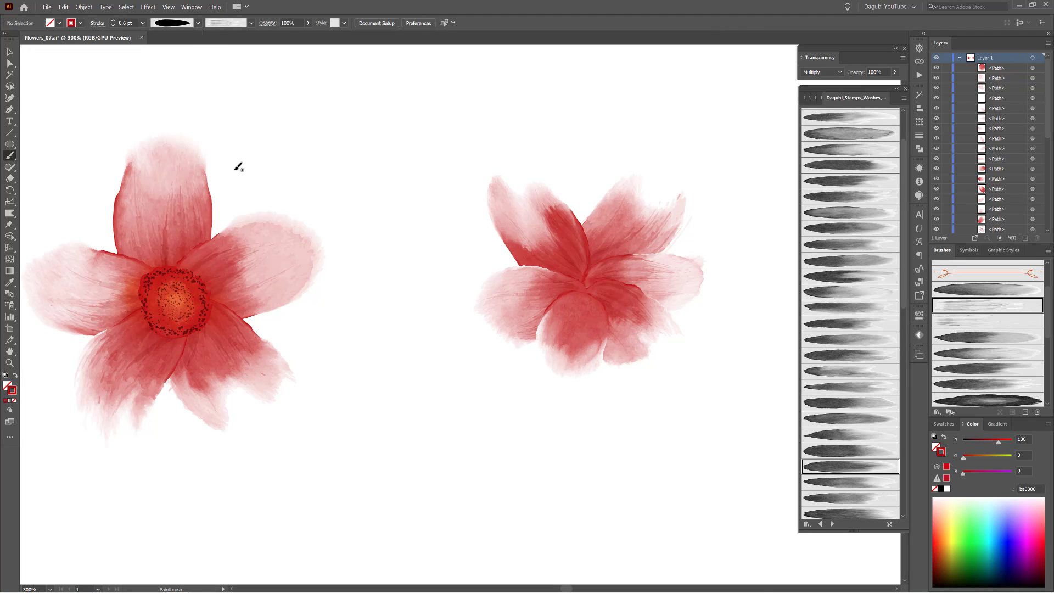
drag(582, 364, 595, 306)
drag(555, 348, 582, 294)
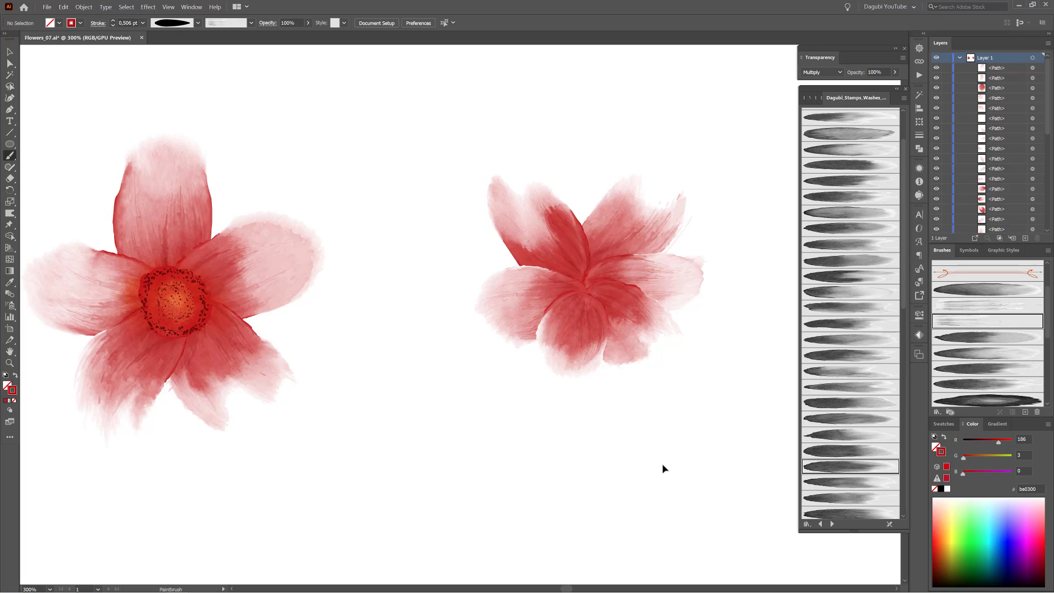
- Paint an oval flower centre with a wash brush from another stamp library, shortening it to about 9.4 mm with a 0.4 pt stroke
click(821, 524)
click(820, 525)
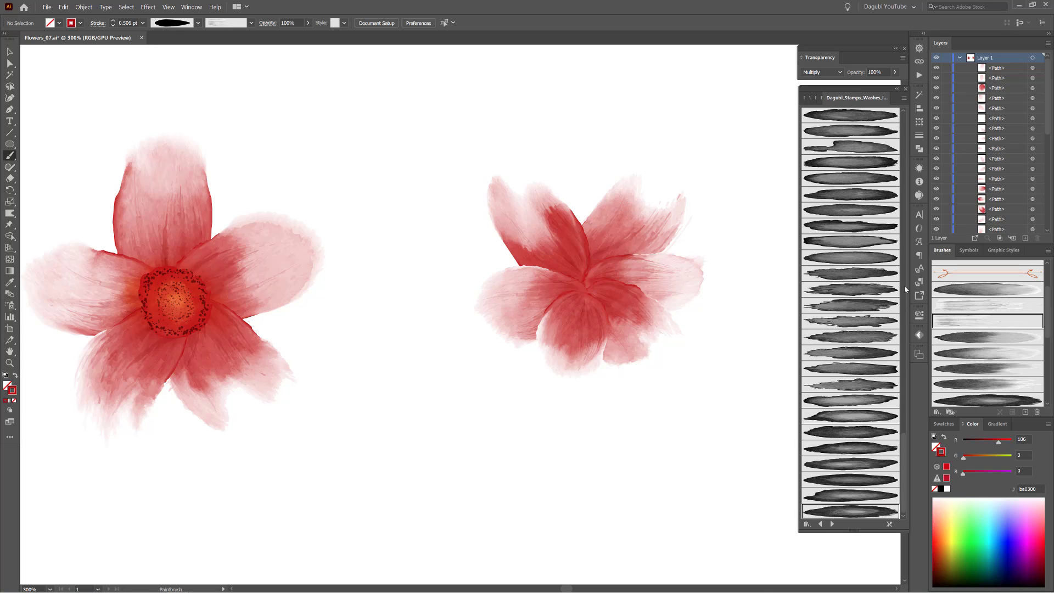
click(854, 480)
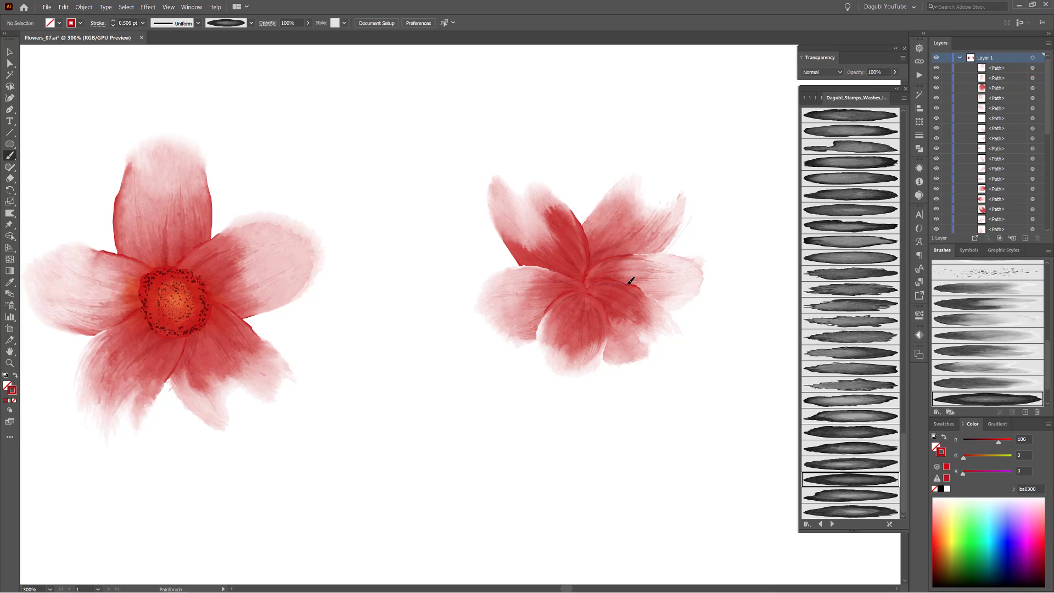
drag(587, 248, 581, 317)
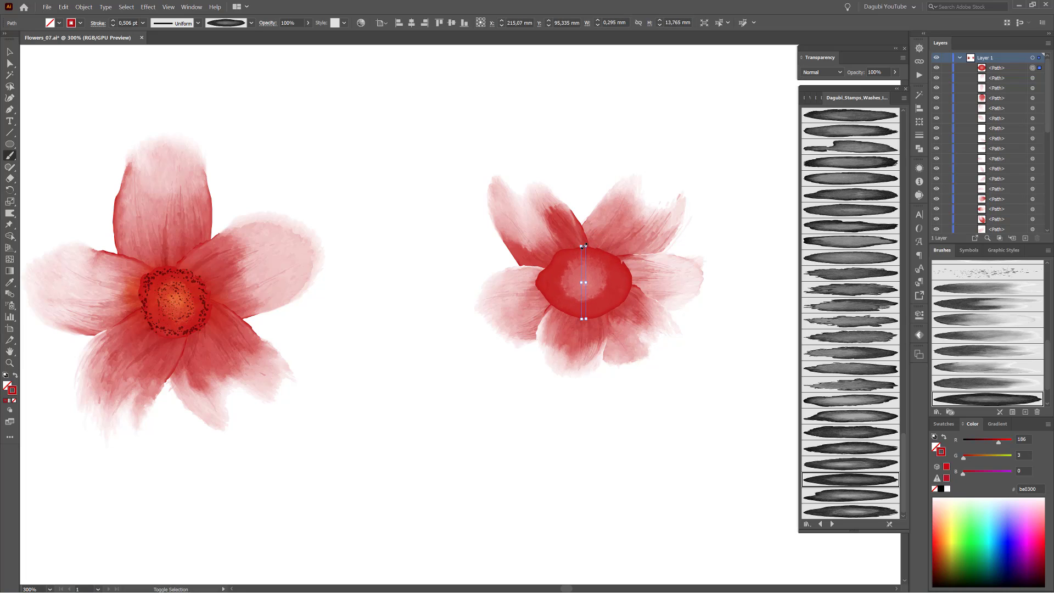
drag(584, 246, 585, 269)
ctrl+click(635, 310)
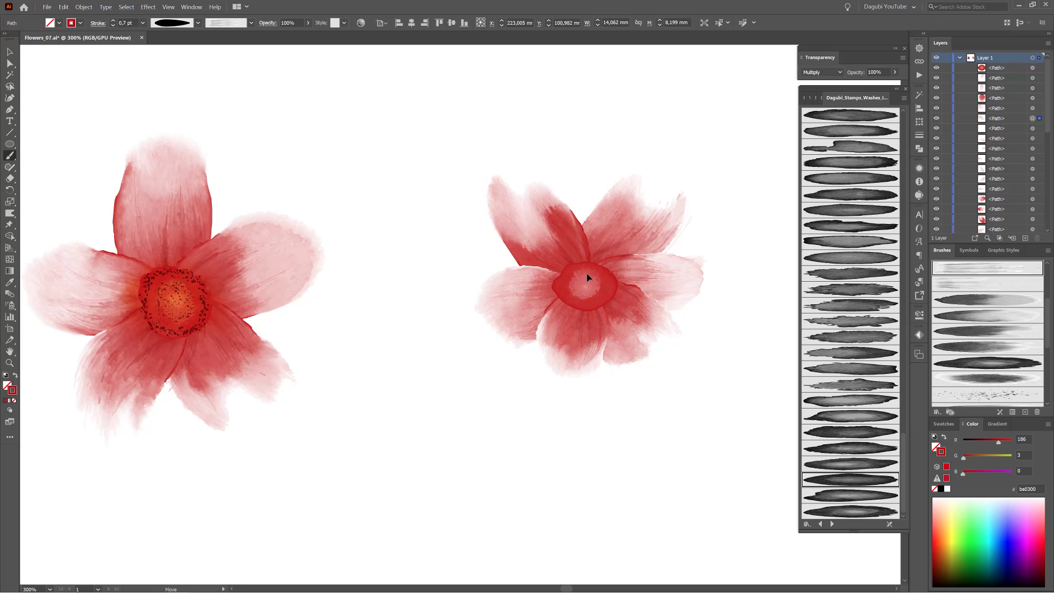
ctrl+click(588, 278)
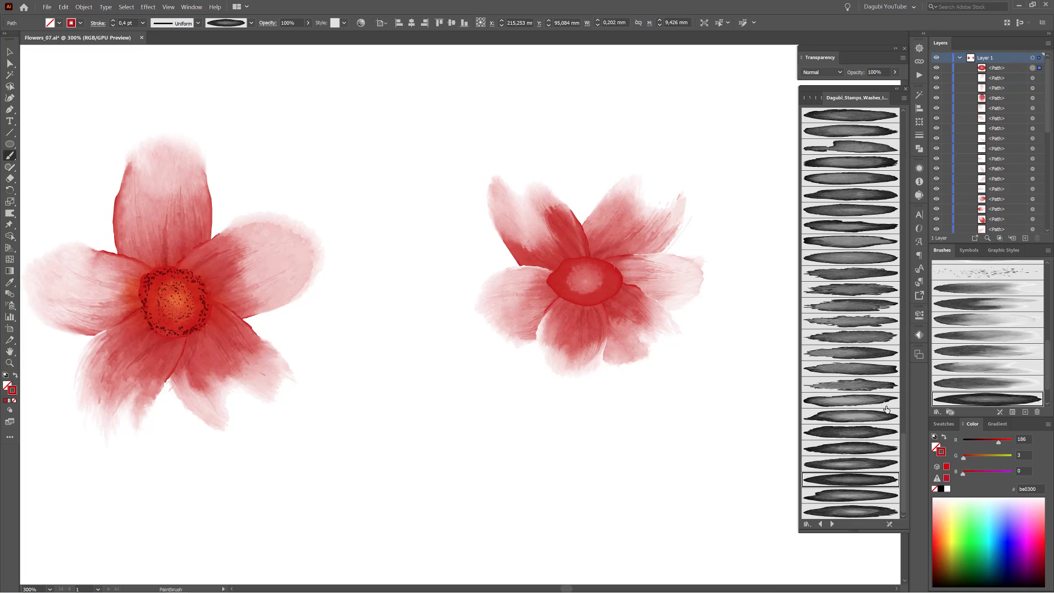
ctrl+click(768, 555)
- Paint an orange (ff6700) Multiply glow about 23.6 mm long across the flower's centre with the soft brush and set it to 2 pt
scroll(995, 353, up, 1)
click(988, 286)
click(830, 73)
click(824, 108)
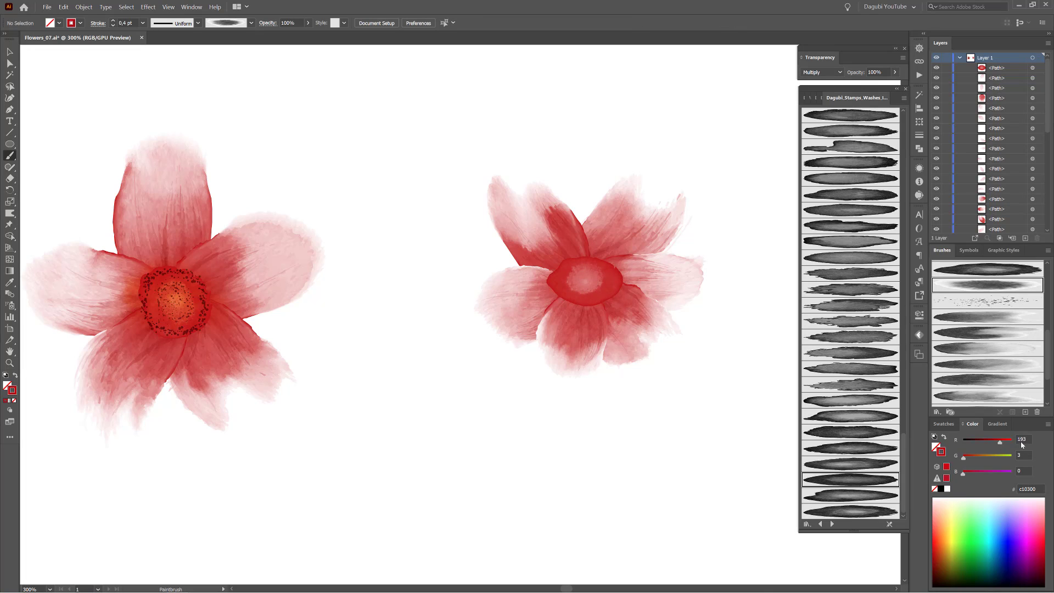
ctrl+click(586, 281)
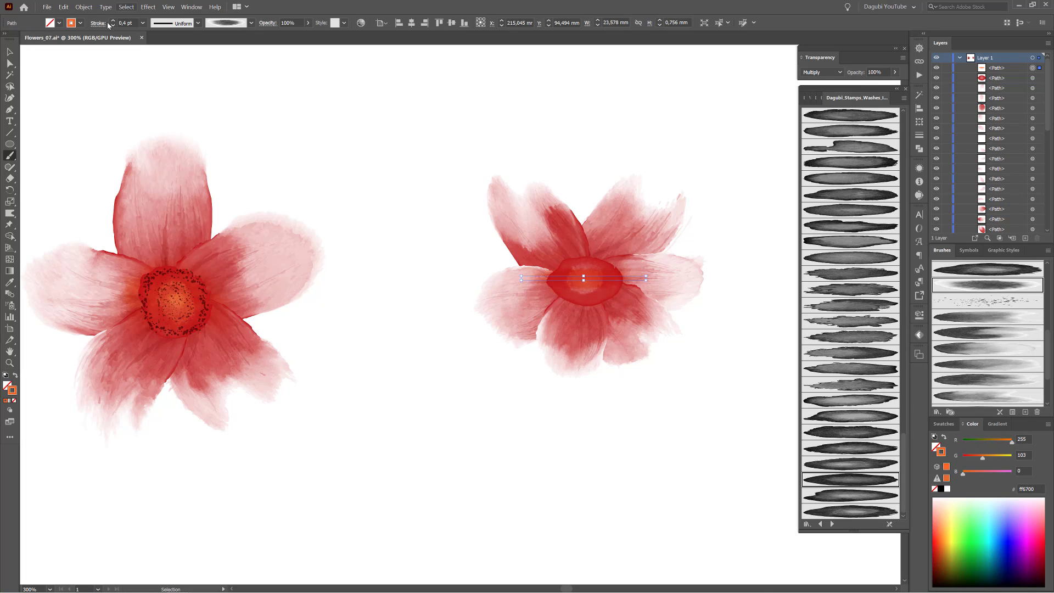
click(113, 21)
click(113, 21)
ctrl+click(583, 506)
- Scatter dark red (a80800) dots in rings around the edge of the flower's centre with the round scatter brush, thinning the stroke weight
scroll(967, 330, up, 4)
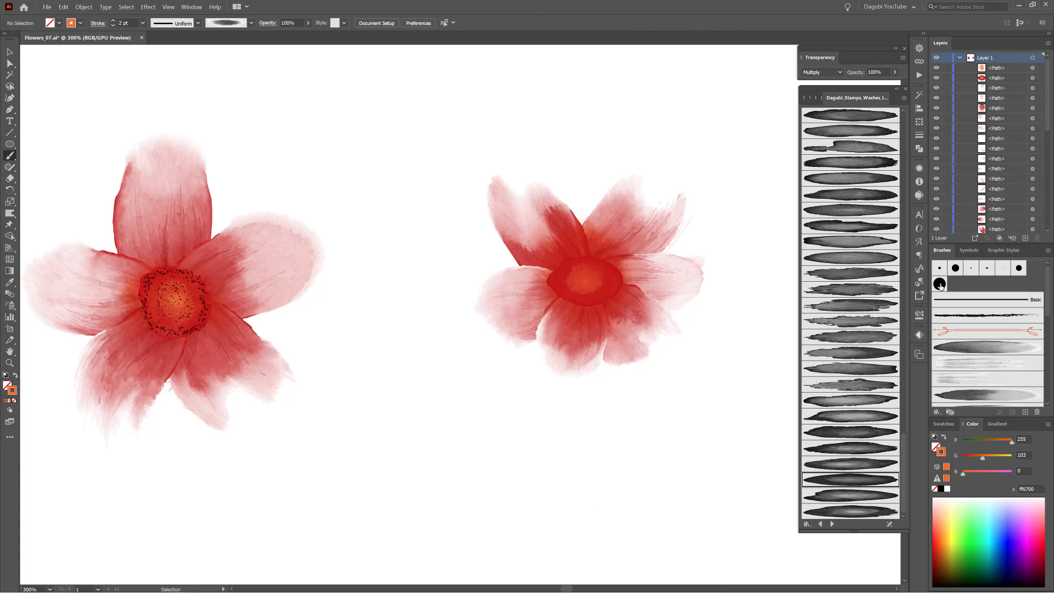
click(940, 284)
scroll(594, 275, up, 3)
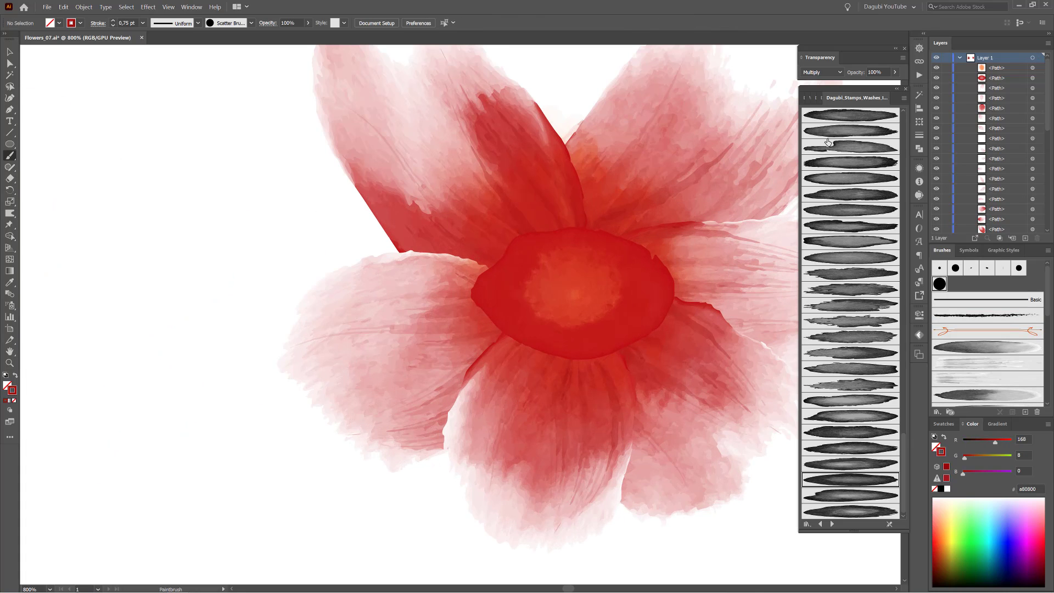
drag(535, 234, 525, 233)
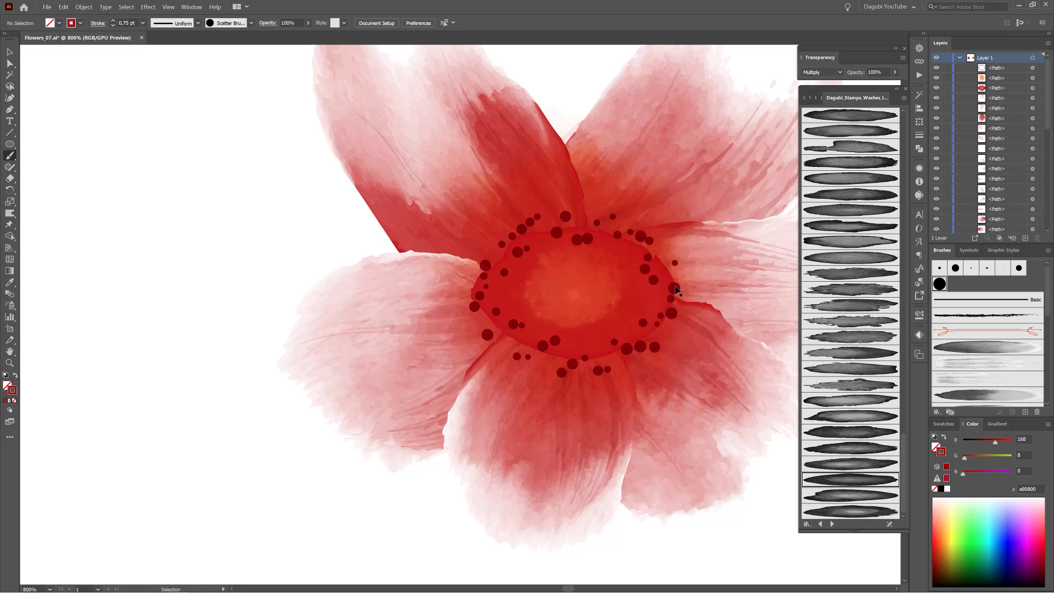
click(113, 25)
ctrl+click(216, 216)
- Add small 0.25 pt dots in the middle of the flower's centre and a 1.7 pt speckle stroke about 9.7 mm long over it
mouse_move(566, 334)
mouse_down()
mouse_move(666, 289)
mouse_move(601, 247)
mouse_move(534, 299)
mouse_move(495, 274)
mouse_move(604, 281)
mouse_move(571, 274)
mouse_up()
click(113, 25)
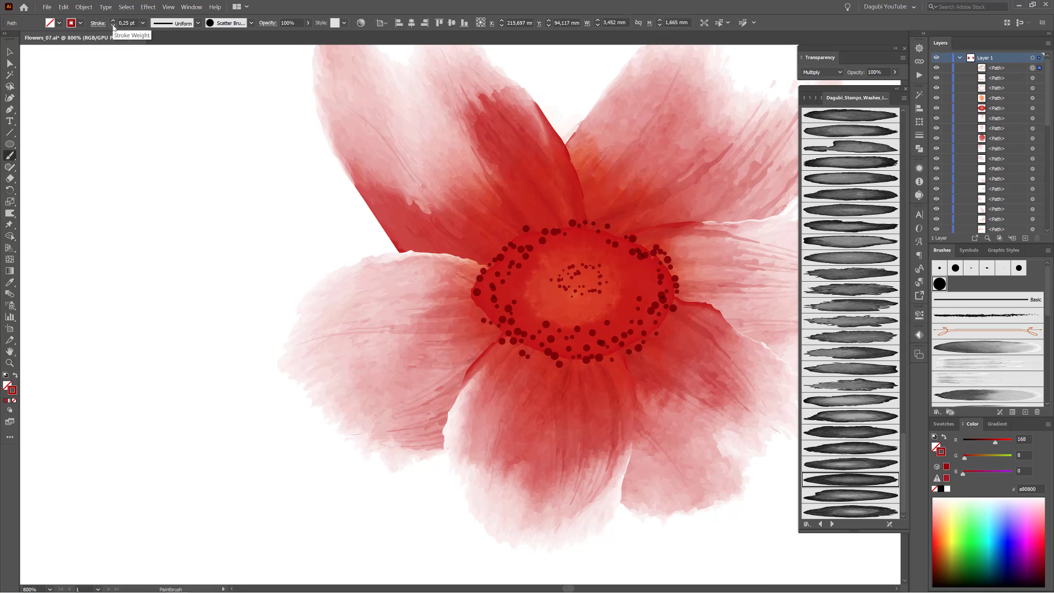
ctrl+click(153, 290)
scroll(993, 376, down, 5)
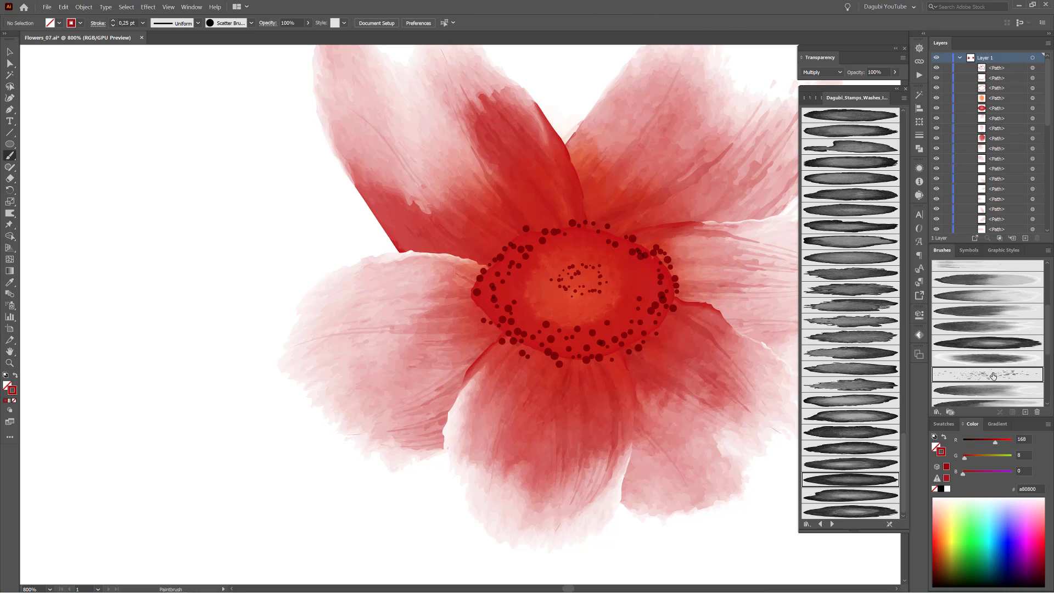
ctrl+click(582, 298)
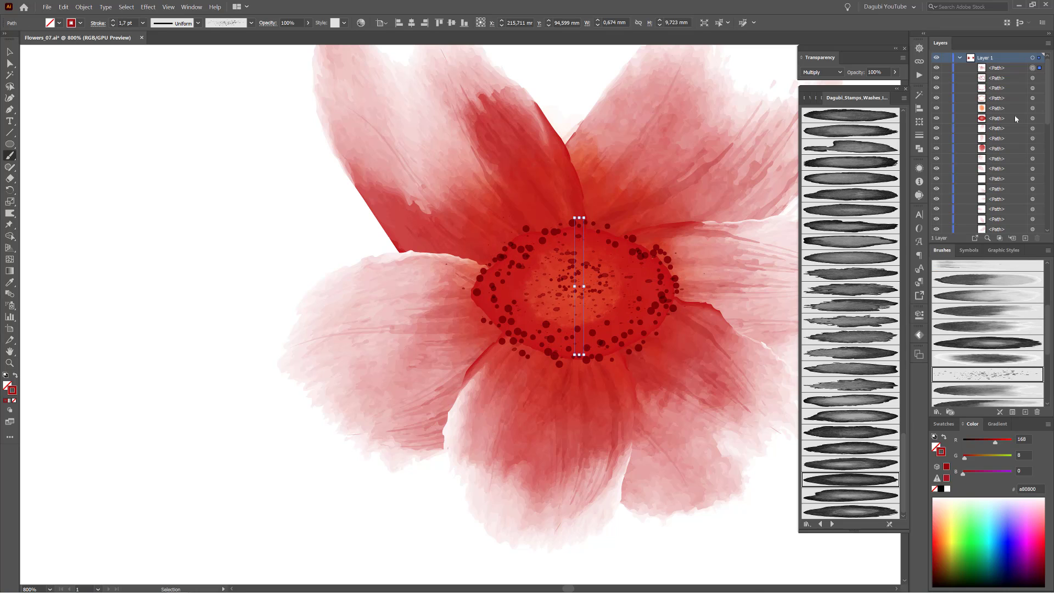
- Select the three scattered-dot paths and expand their appearance
click(1032, 78)
shift+click(1032, 88)
shift+click(1032, 98)
click(79, 7)
click(110, 107)
- Apply a Roughen effect with relative size, a detail of 10/in and smooth points to the expanded dots
drag(550, 243, 604, 269)
click(148, 7)
mouse_move(181, 90)
click(291, 113)
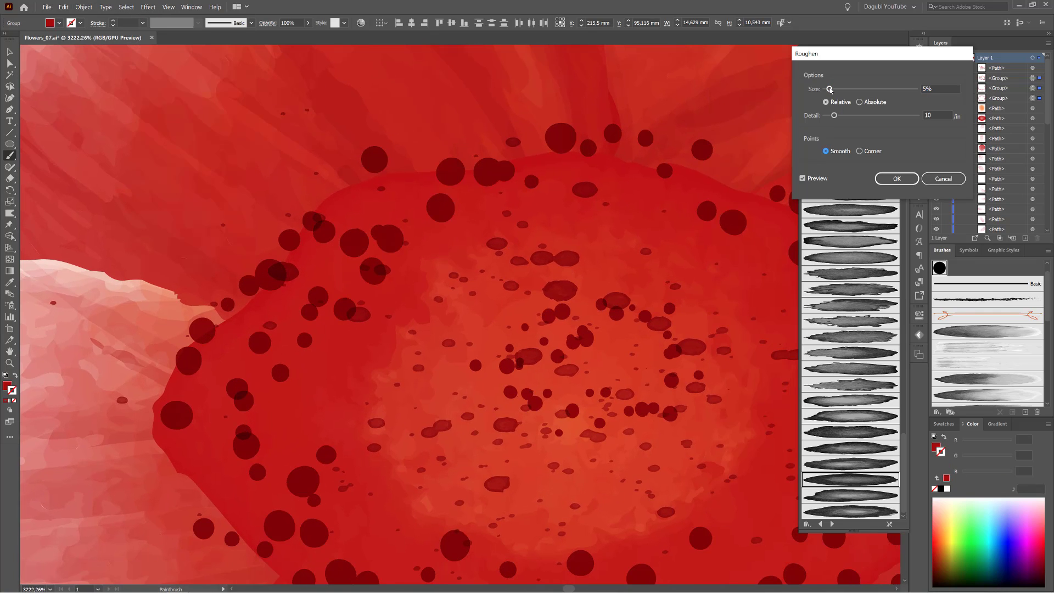
drag(829, 88, 832, 90)
click(904, 178)
scroll(684, 260, down, 7)
drag(684, 260, 571, 273)
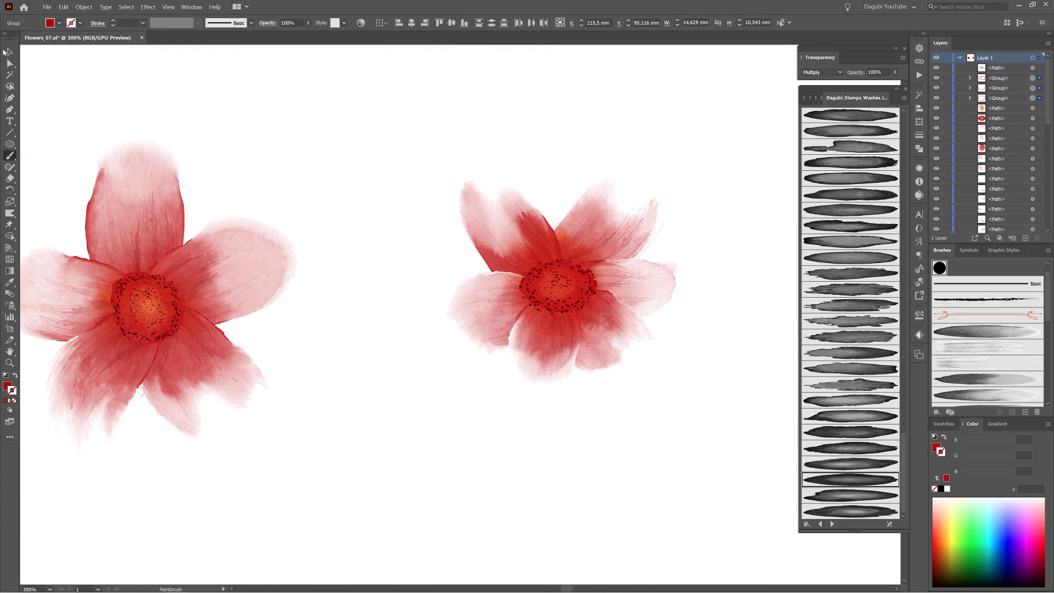
- Select the whole second flower and expand its appearance
click(10, 51)
drag(400, 118, 686, 362)
click(84, 7)
click(99, 107)
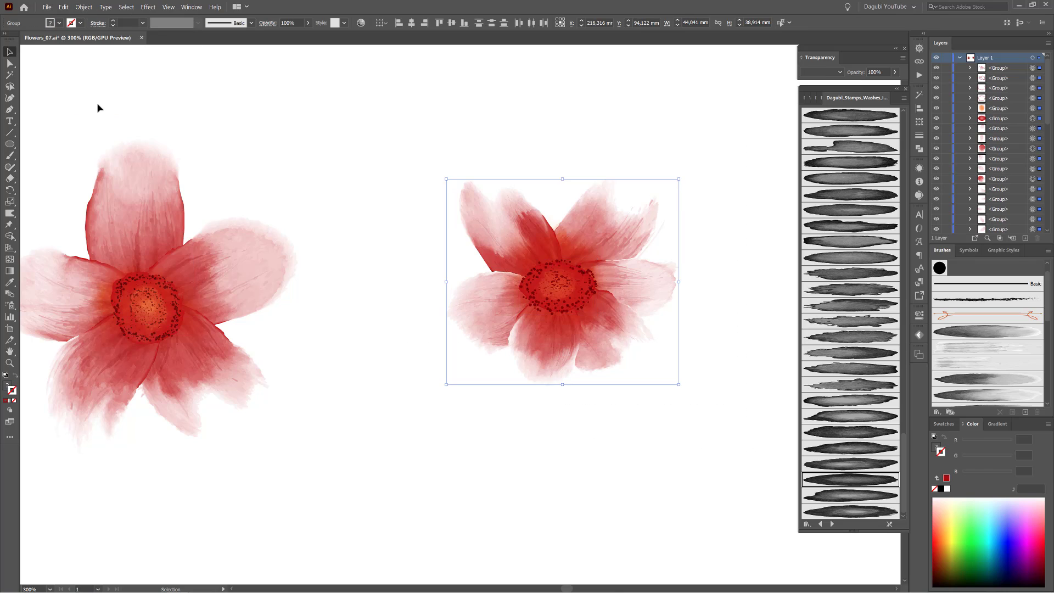
- Hide the selection edges and squash the second flower vertically to about 34.5 mm high
scroll(644, 262, up, 3)
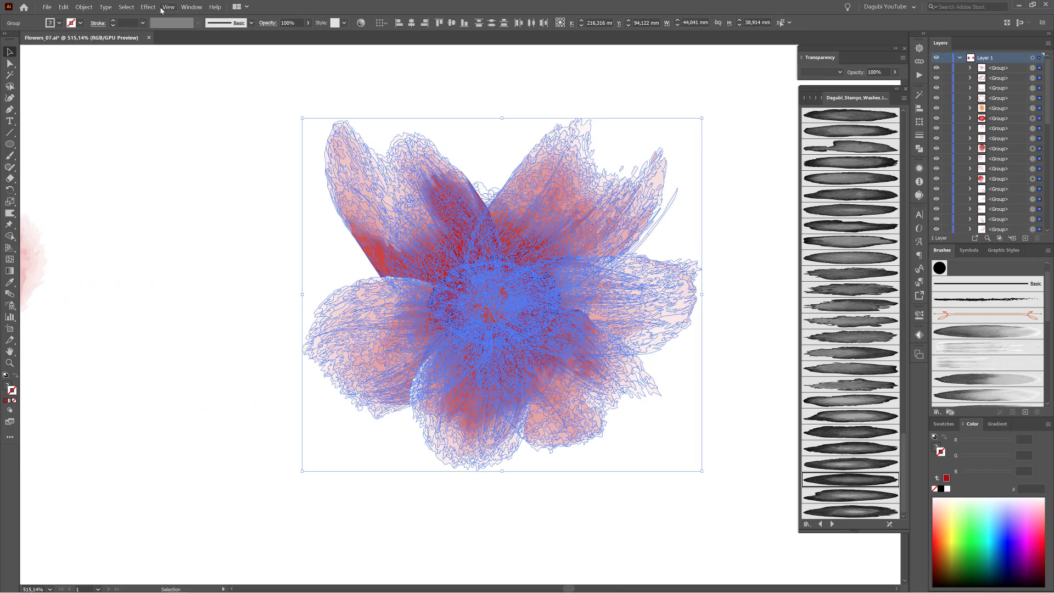
click(166, 7)
click(187, 168)
drag(502, 471, 501, 431)
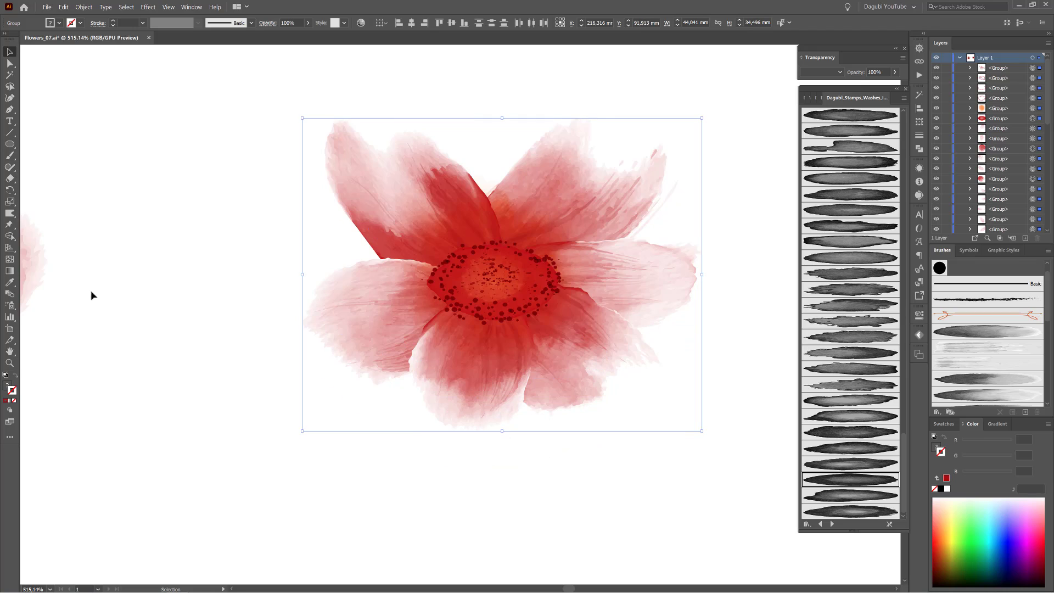
- Reshape the outer petals of the second flower with the Warp tool, pushing the upper and lower petals inward
right_click(10, 214)
click(33, 224)
double_click(10, 214)
click(446, 233)
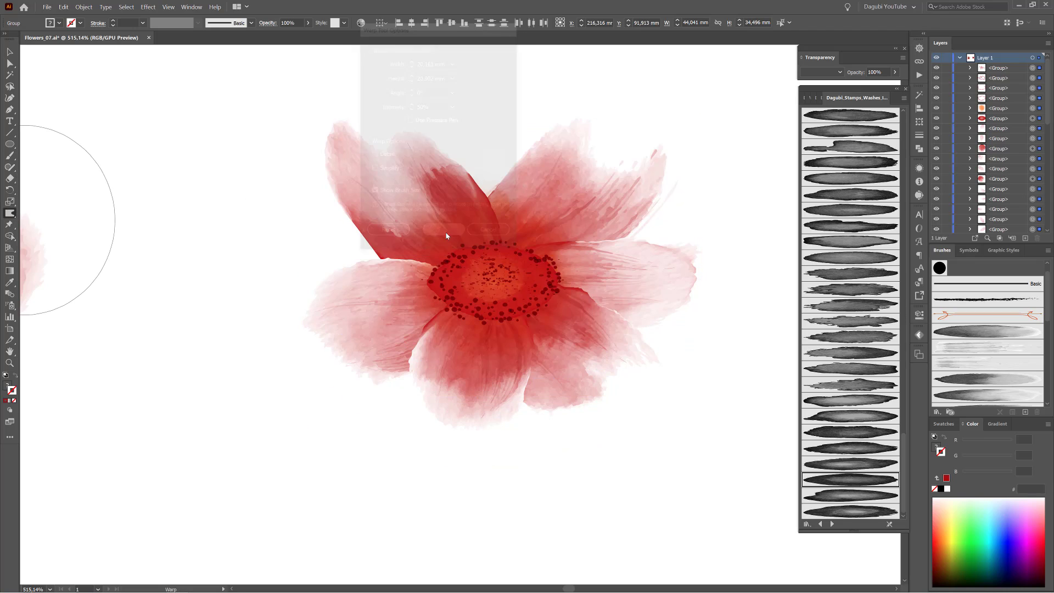
scroll(446, 236, up, 2)
click(127, 7)
click(146, 39)
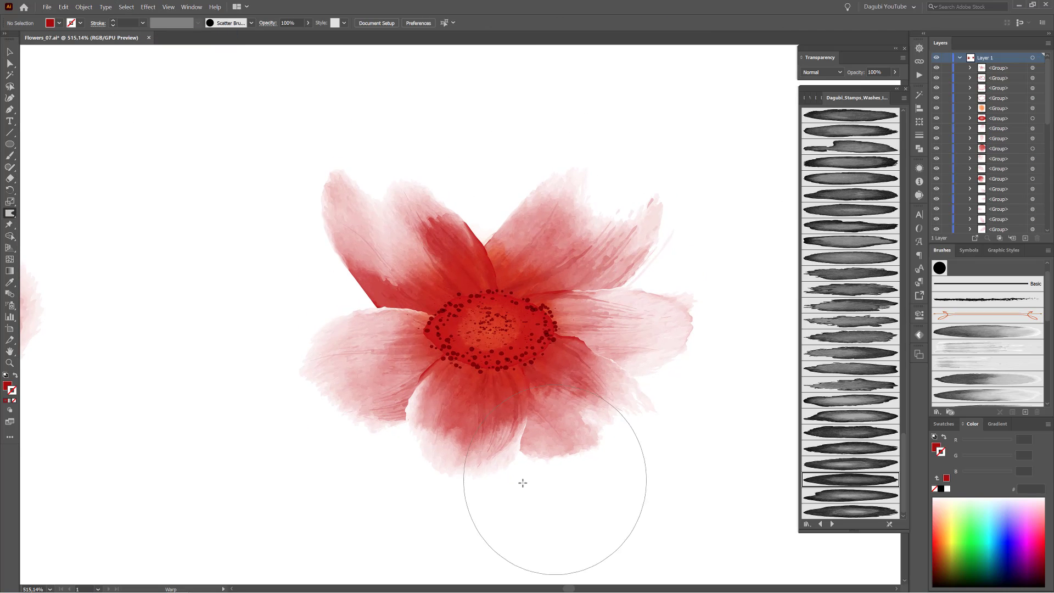
scroll(511, 439, down, 3)
mouse_move(467, 464)
mouse_down()
mouse_move(485, 449)
mouse_move(551, 459)
mouse_move(562, 443)
mouse_move(473, 447)
mouse_up()
mouse_move(535, 259)
mouse_down()
mouse_move(576, 274)
mouse_move(441, 272)
mouse_up()
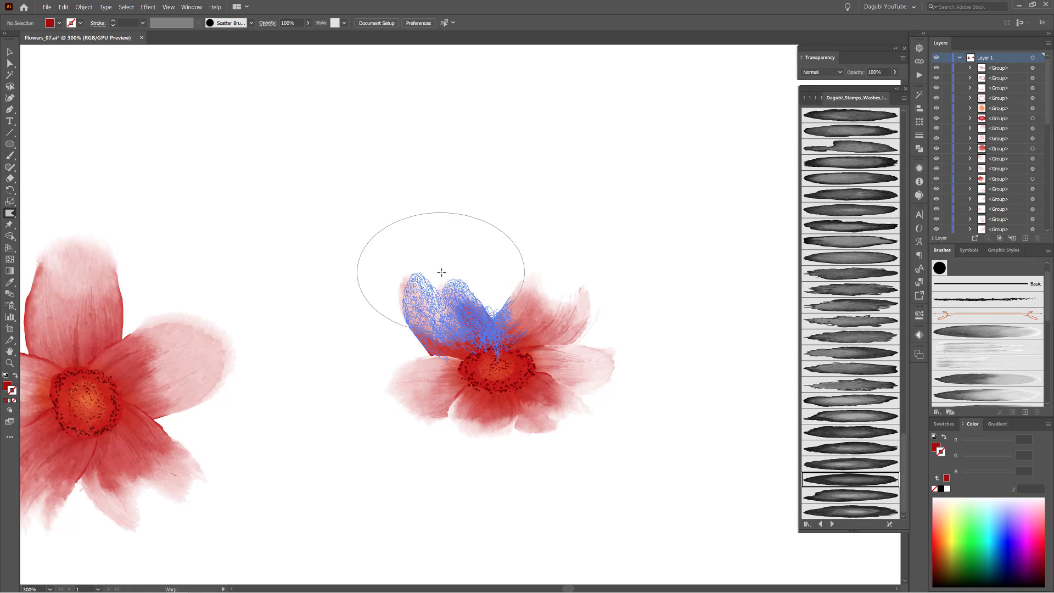
mouse_move(676, 246)
mouse_down()
mouse_move(652, 281)
mouse_move(641, 278)
mouse_up()
drag(620, 379, 633, 362)
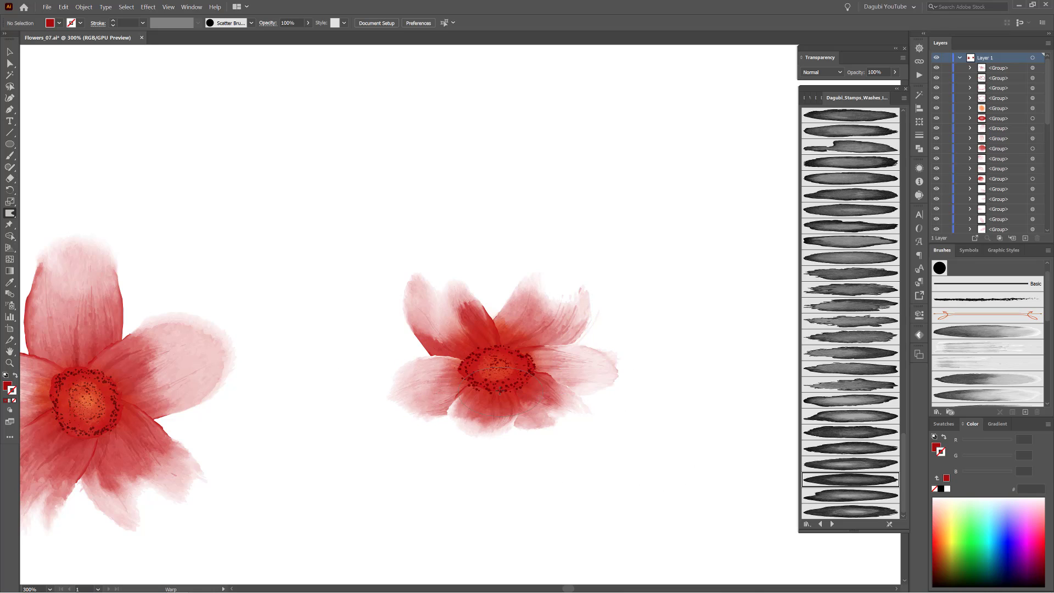
- Flatten the second flower's dotted centre from below and above with a smaller warp brush
drag(500, 391, 503, 377)
drag(499, 339, 498, 350)
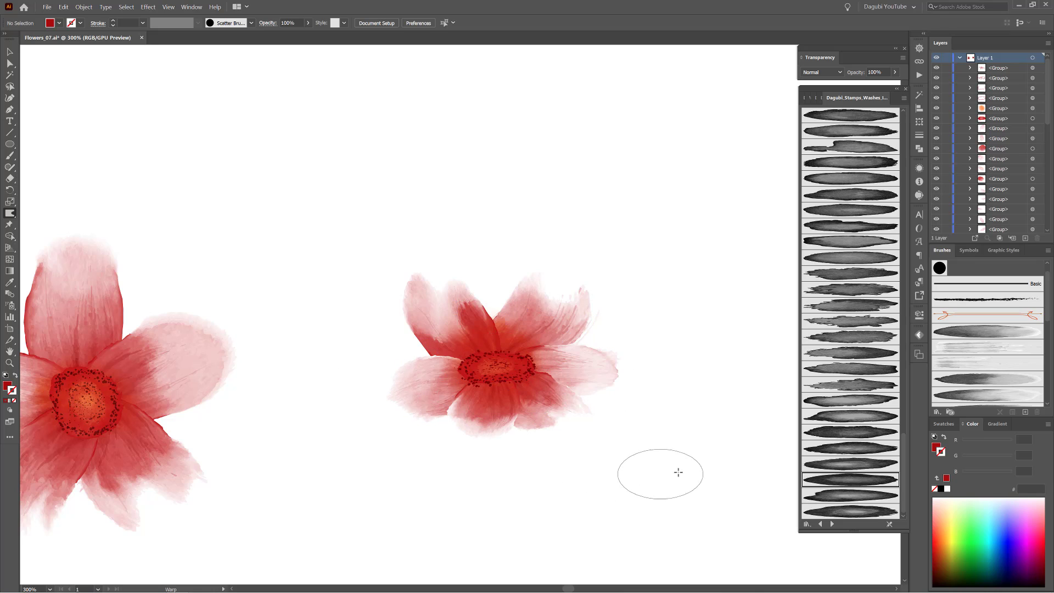
scroll(631, 381, down, 3)
- Group all parts of the second flower, and group all parts of the first flower separately
key(v)
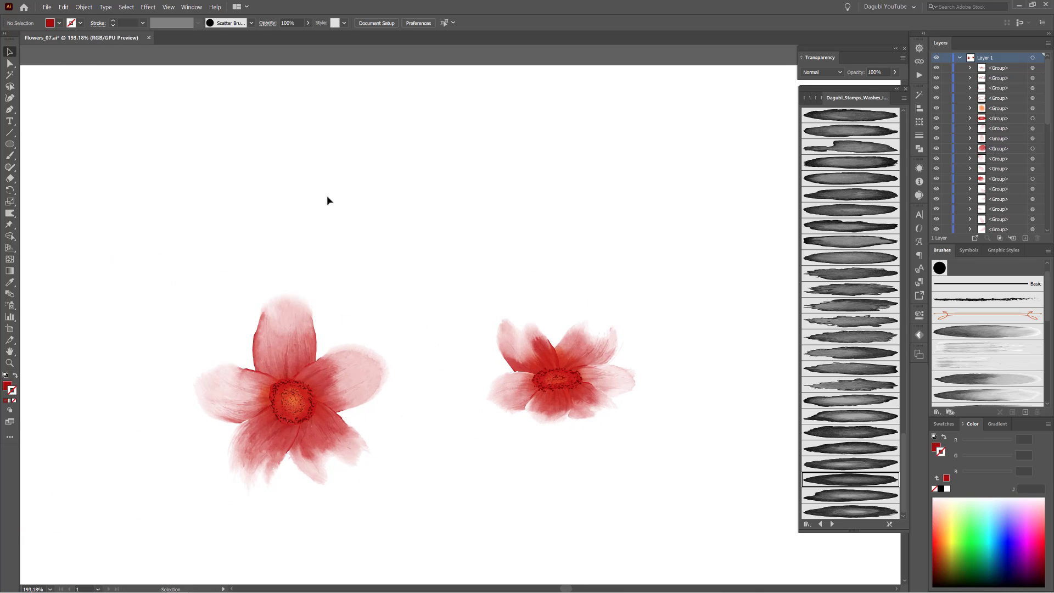
click(488, 336)
click(84, 7)
click(91, 45)
click(306, 353)
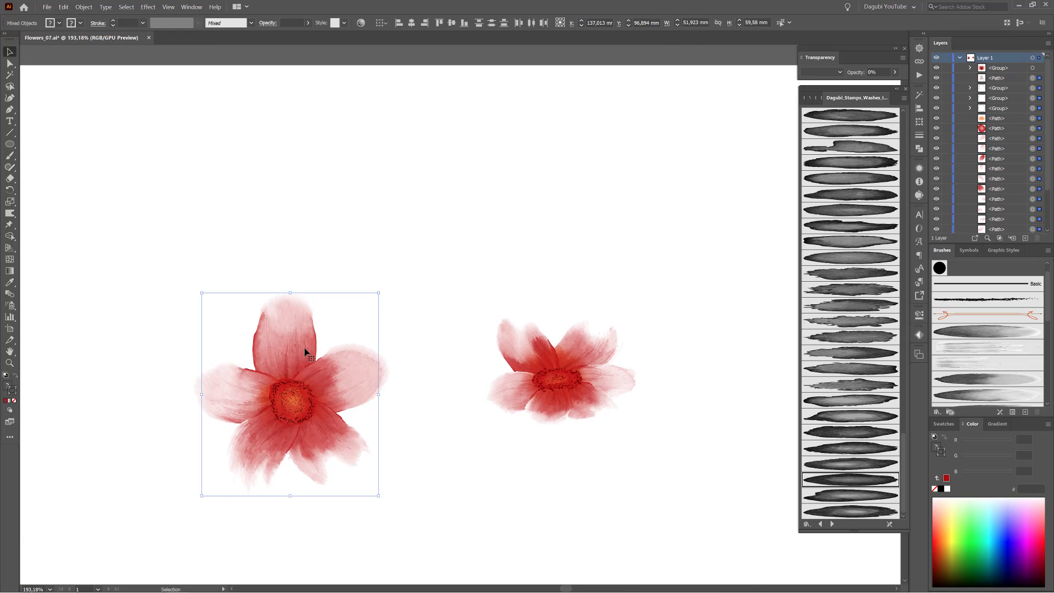
click(83, 6)
click(92, 45)
- Move the second flower above the first one and tilt it slightly clockwise
click(626, 354)
drag(631, 351, 376, 177)
click(582, 239)
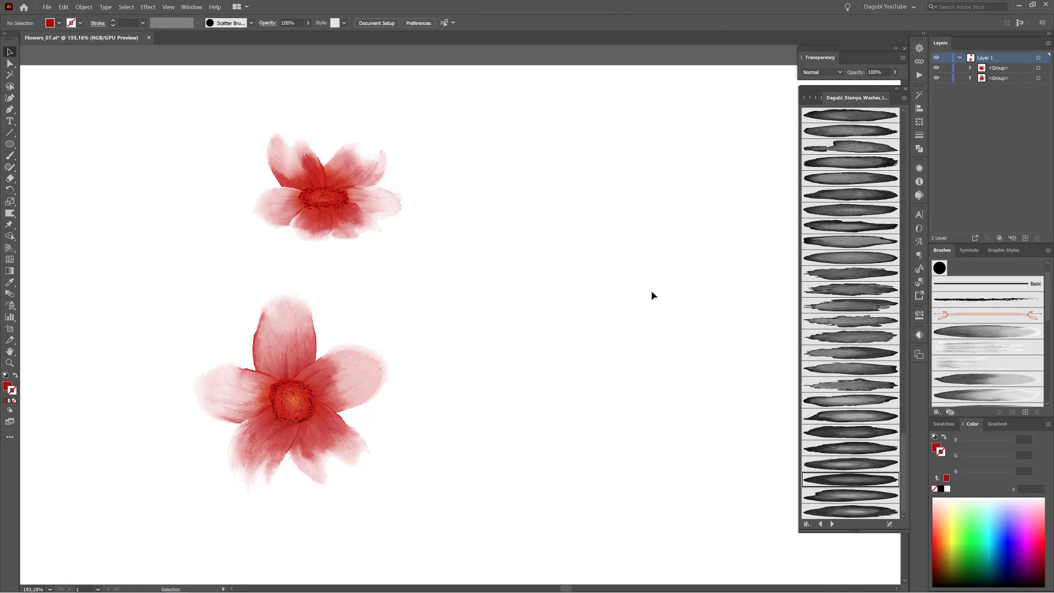
drag(287, 108, 356, 174)
click(425, 194)
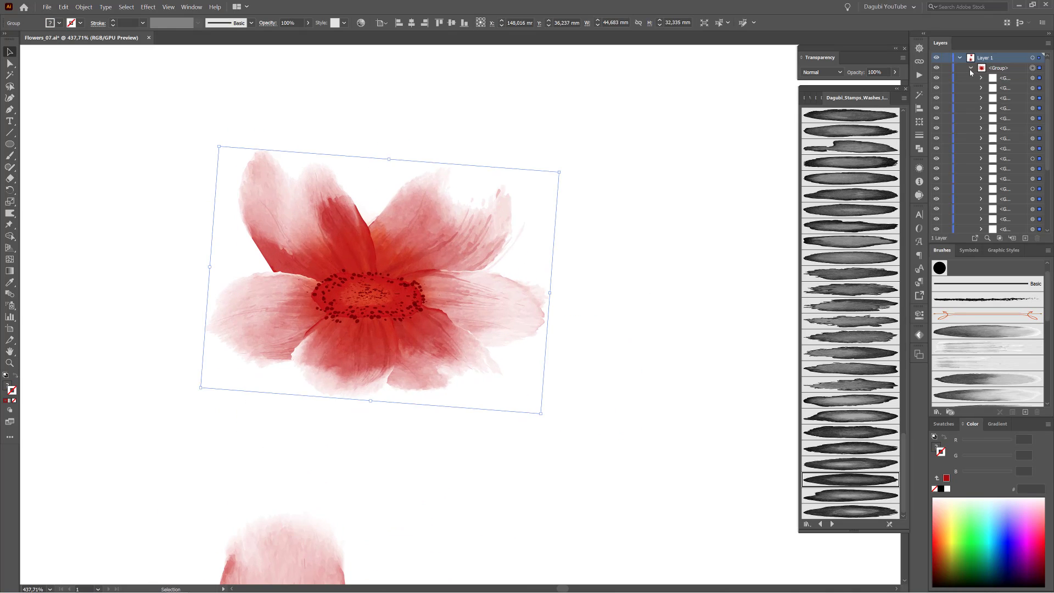
click(674, 280)
key(ctrl+0)
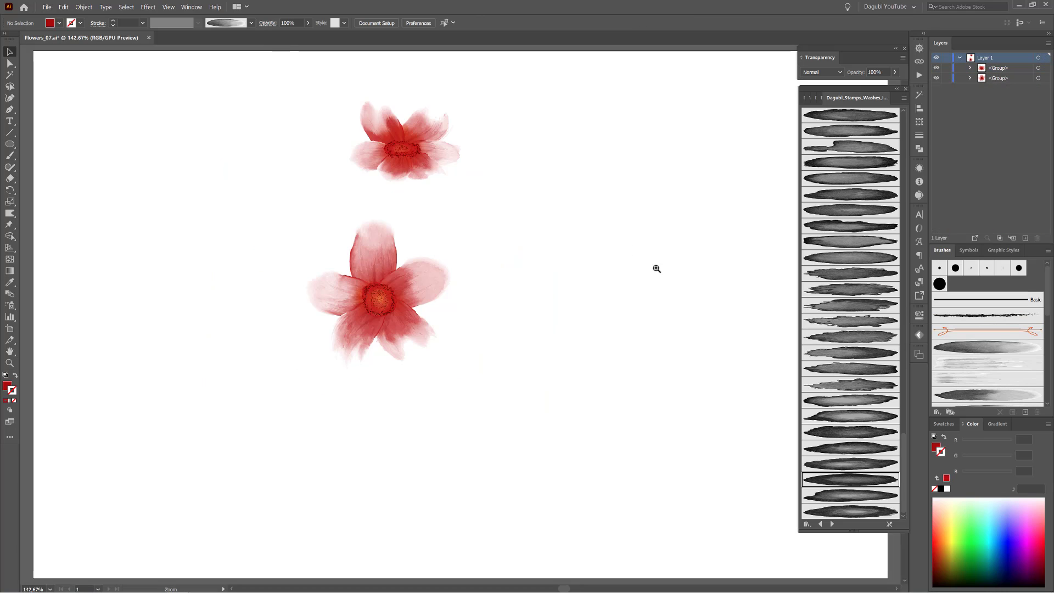
- Paint the upper petal of a third flower beside the first one, using a Dagubi Stamps Washes brush and a 0.6 pt #ba0300 stroke
drag(651, 264, 673, 266)
drag(607, 273, 647, 279)
click(821, 525)
click(822, 525)
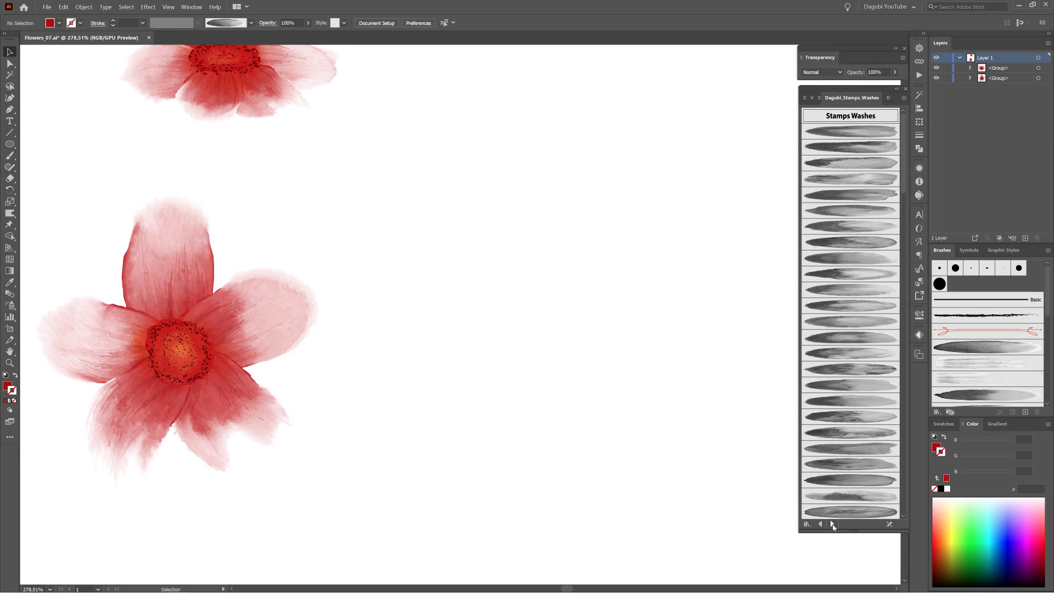
click(832, 525)
click(832, 525)
drag(904, 244, 908, 280)
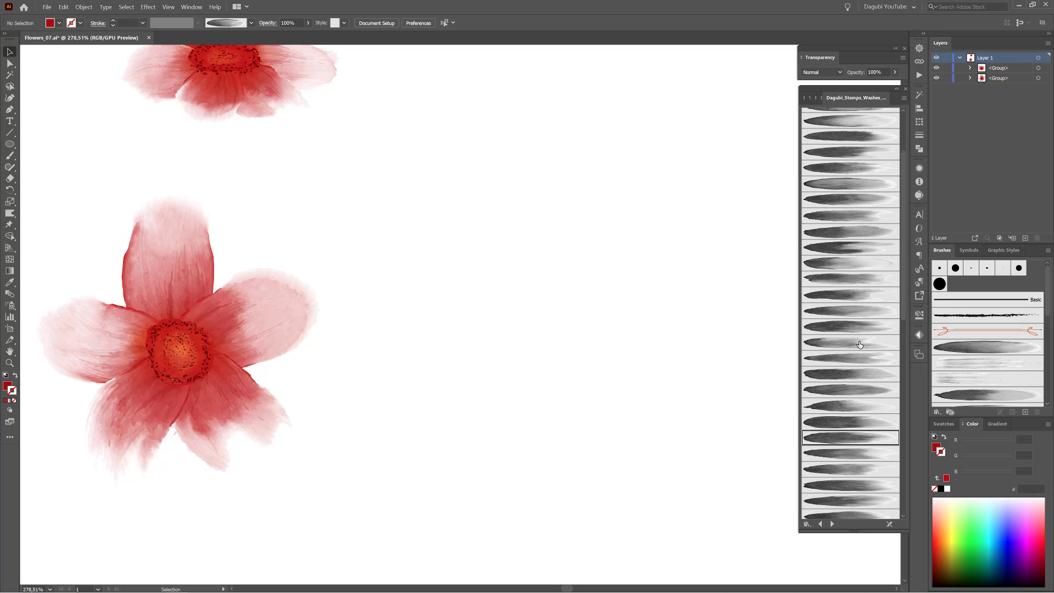
click(830, 387)
ctrl+click(126, 263)
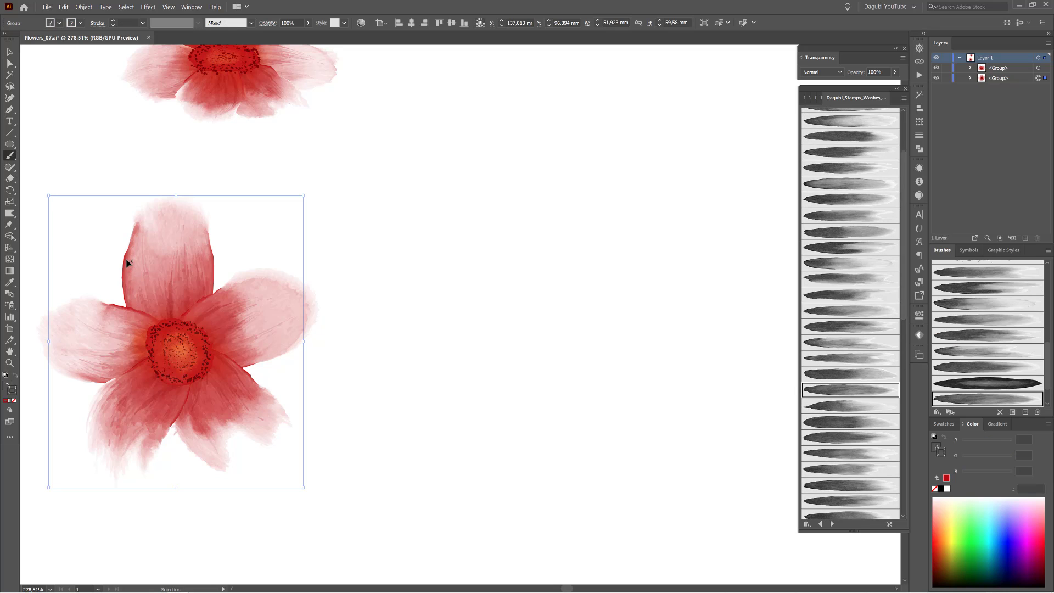
click(971, 78)
ctrl+click(606, 309)
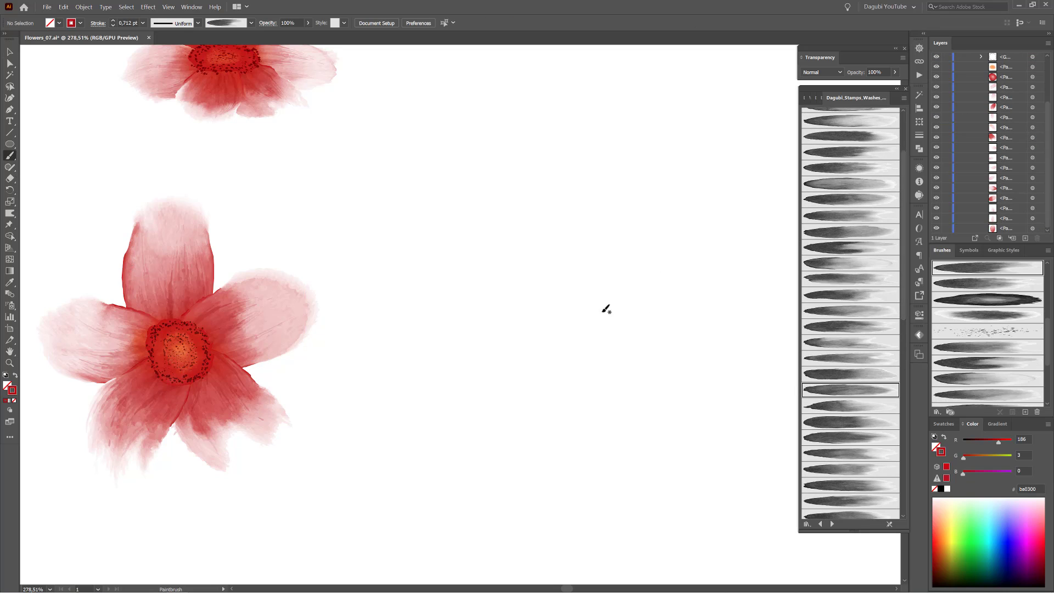
drag(603, 236, 603, 235)
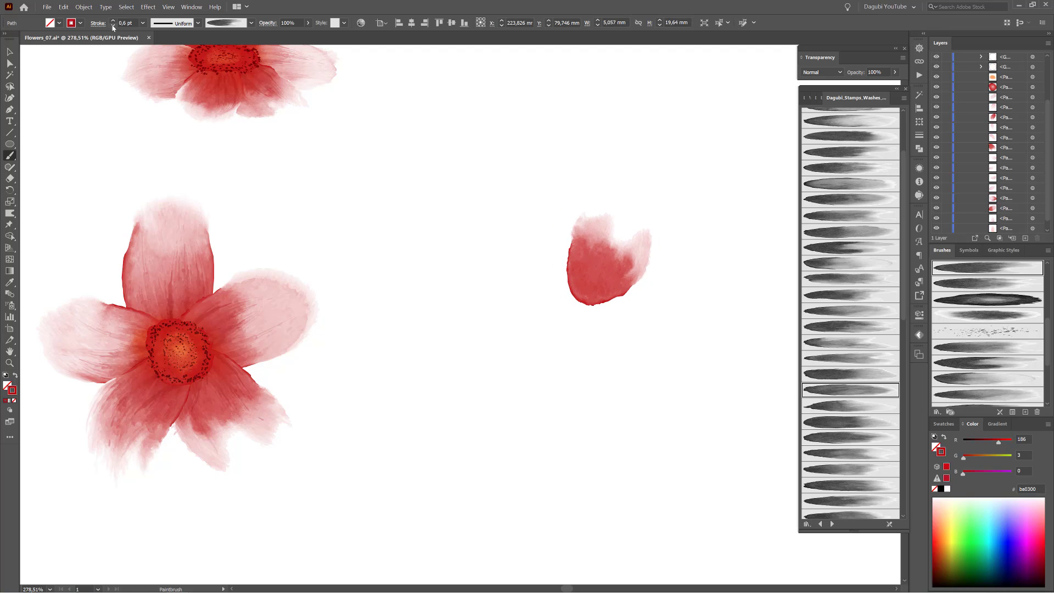
- Paint the third flower's lower-right and lower-left petals with two different wash brushes, placing their inner ends at the upper petal's base
click(850, 406)
mouse_move(590, 321)
mouse_down()
mouse_move(669, 336)
mouse_move(650, 341)
mouse_move(712, 336)
mouse_move(701, 353)
mouse_move(649, 348)
mouse_up()
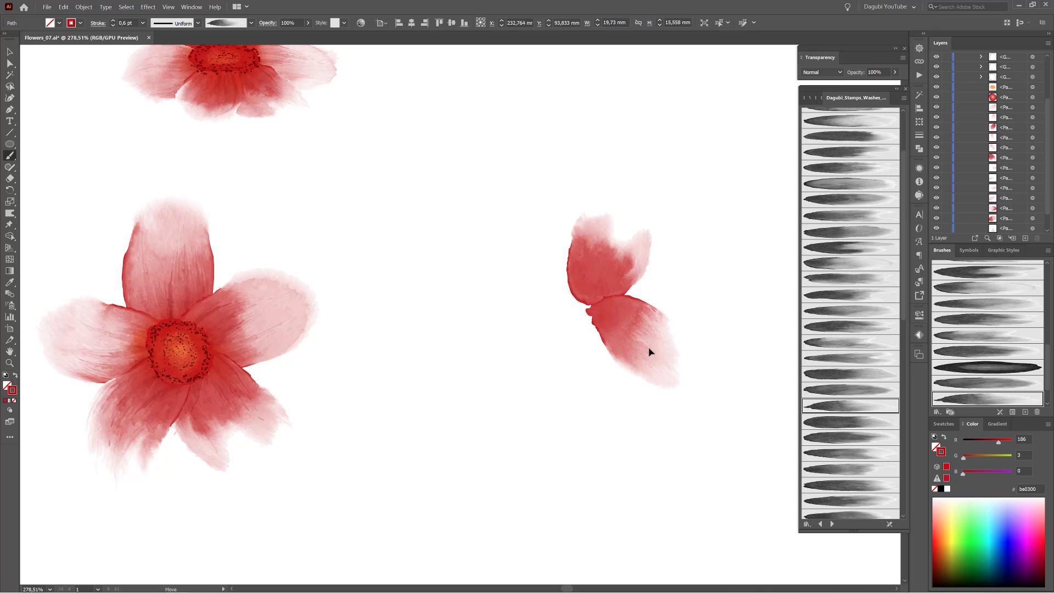
ctrl+click(741, 400)
click(832, 454)
mouse_move(569, 301)
mouse_down()
mouse_move(526, 340)
mouse_move(557, 371)
mouse_move(565, 337)
mouse_up()
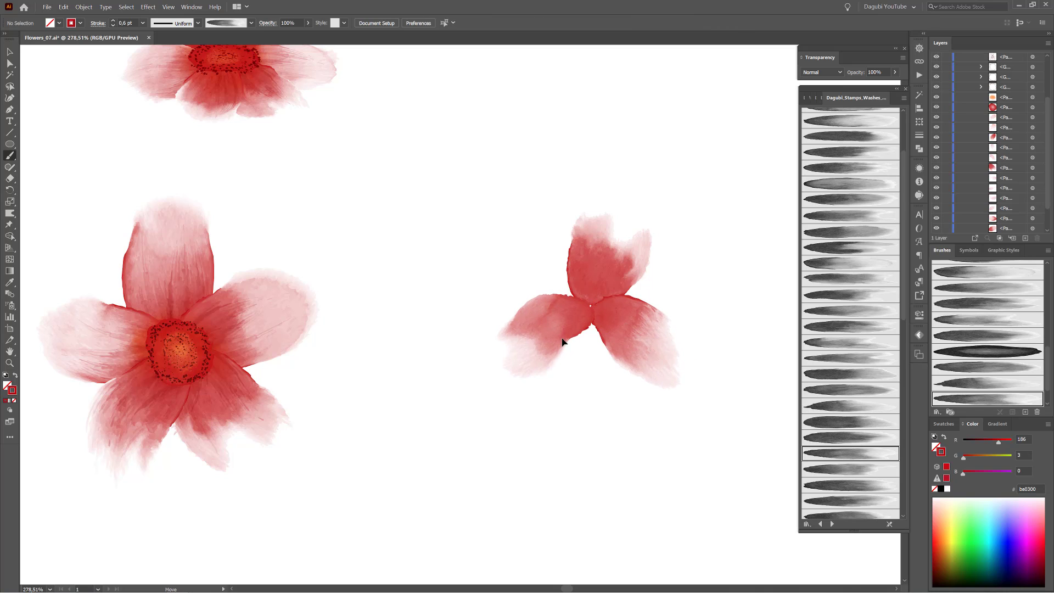
ctrl+click(741, 336)
- Add streaky texture to the upper petal with a dry brush, a tapered width profile and Multiply blending
scroll(1005, 335, up, 10)
click(197, 23)
click(170, 41)
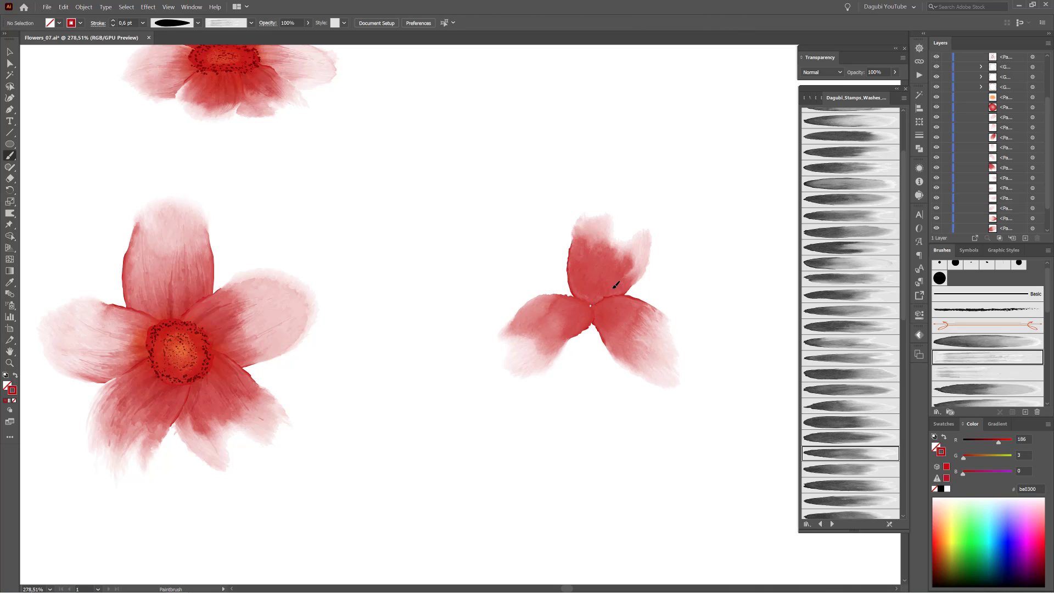
drag(646, 217, 595, 301)
click(822, 72)
click(823, 108)
ctrl+click(746, 242)
- Texture all three petals with both dry streak brushes, using the tapered width profile for the final strokes
click(987, 374)
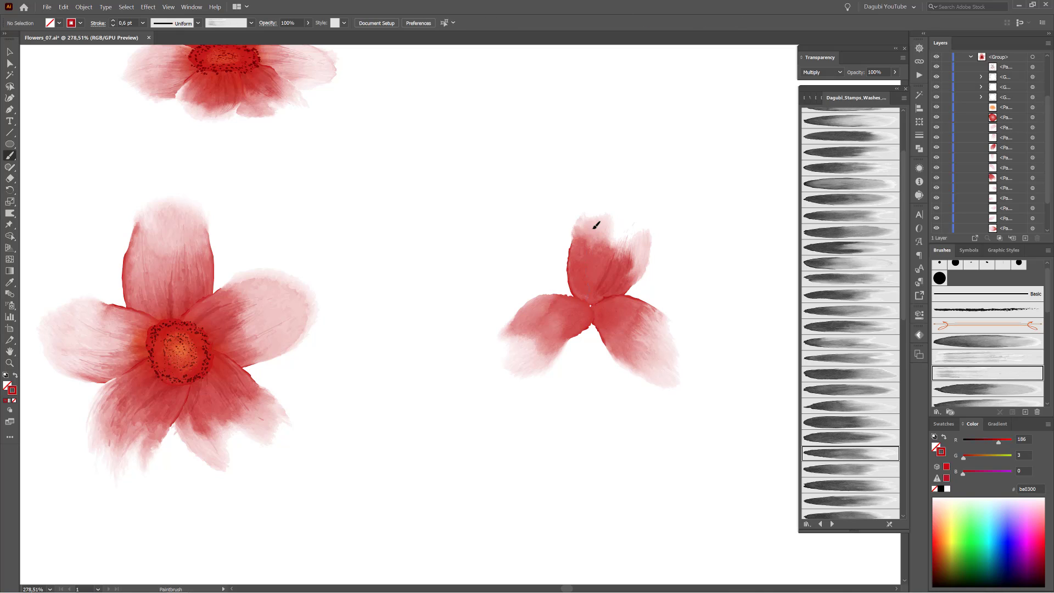
drag(596, 225, 588, 301)
mouse_move(601, 301)
mouse_down()
mouse_move(623, 313)
mouse_move(669, 377)
mouse_move(494, 372)
mouse_up()
click(984, 358)
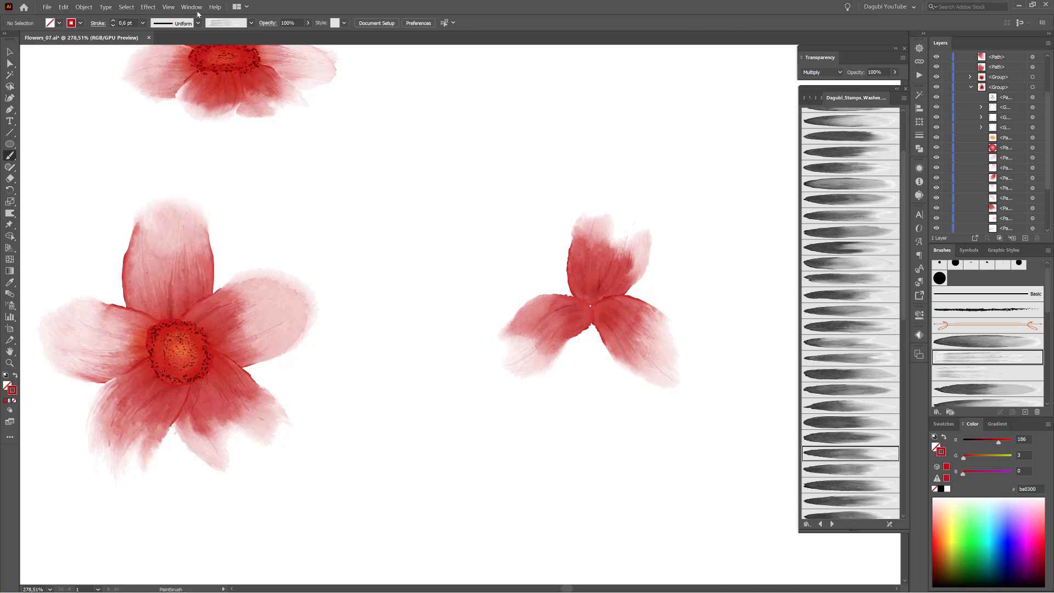
click(198, 23)
click(167, 43)
mouse_move(601, 234)
mouse_down()
mouse_move(579, 291)
mouse_move(636, 360)
mouse_up()
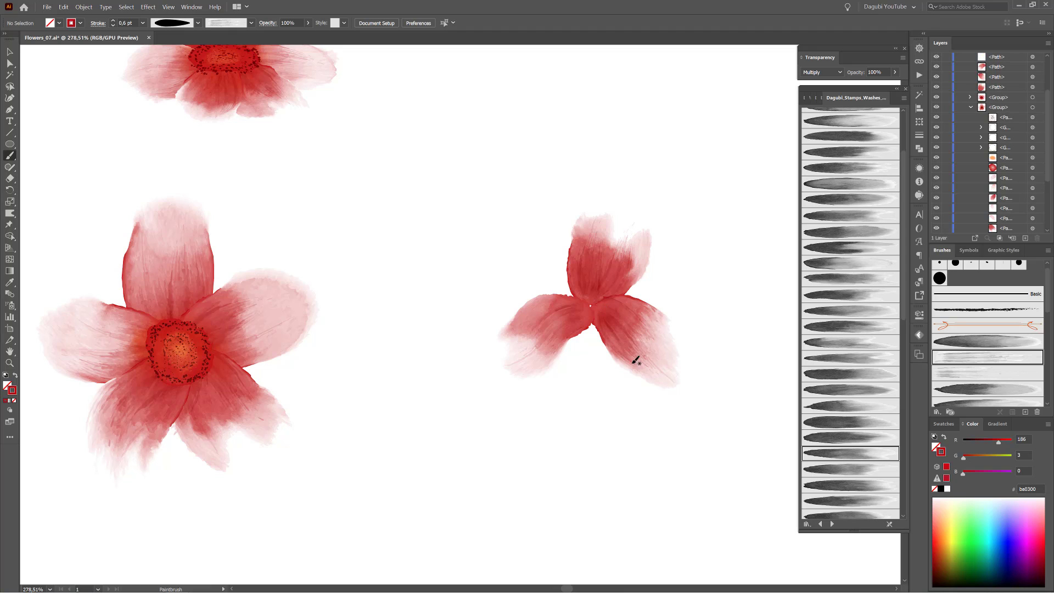
drag(576, 294, 511, 341)
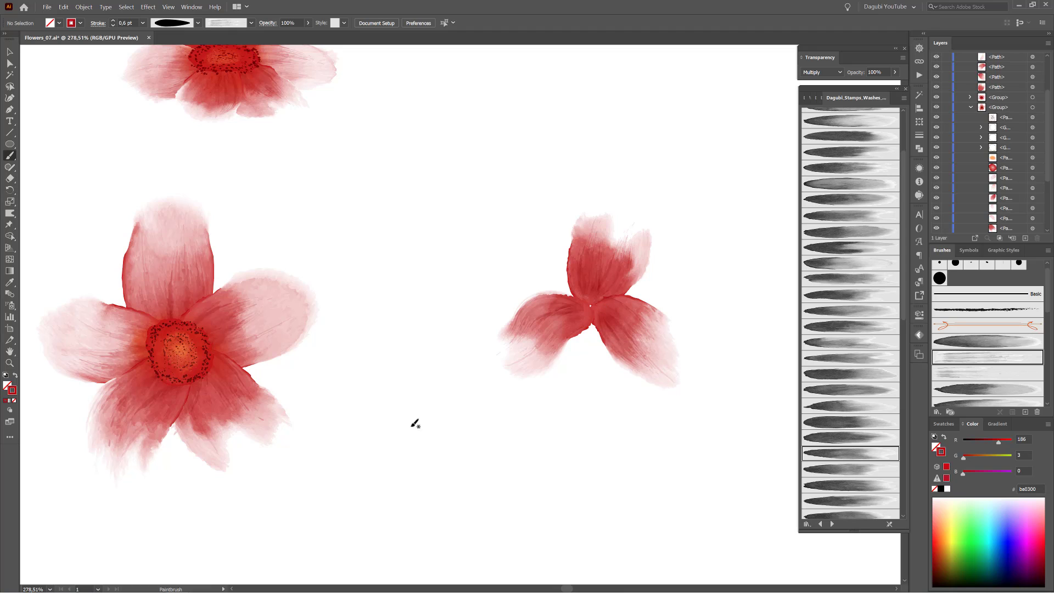
- Paint a bottom petal and an upper-left petal on the third flower with another wash brush in Normal mode
click(863, 471)
drag(590, 407, 591, 407)
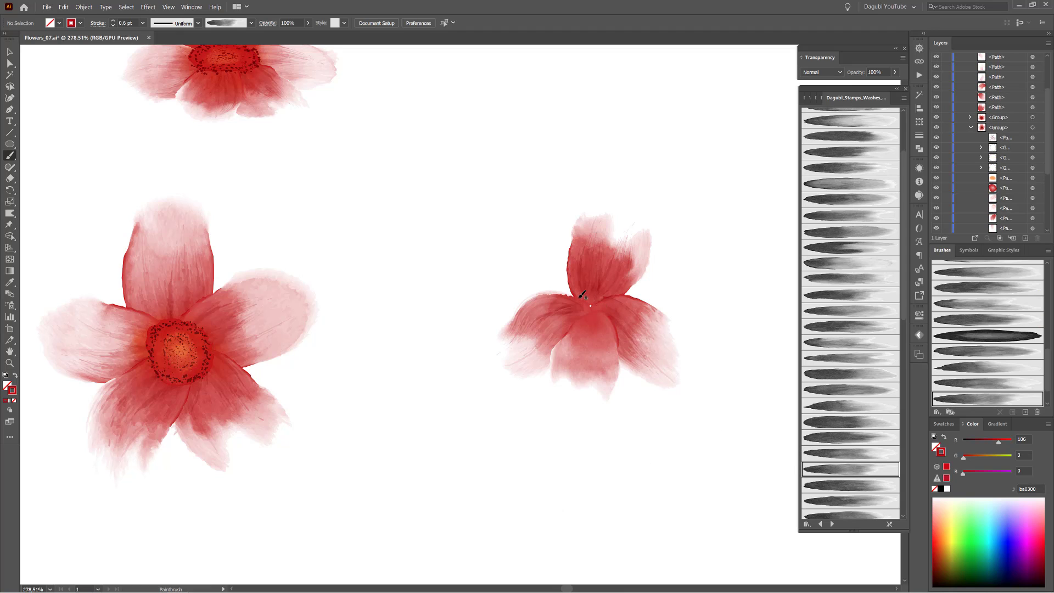
drag(583, 302, 508, 241)
- Rotate and shift the bottom and lower-right petals of the third flower to spread them more evenly
drag(596, 381, 593, 383)
drag(726, 285, 699, 368)
drag(638, 341, 642, 332)
drag(604, 379, 622, 408)
drag(612, 365, 631, 363)
- Swap the upper-left petal's brush for a softer wash, reshape it longer and set its stroke to 0.6 pt
ctrl+click(536, 336)
scroll(852, 479, down, 2)
click(853, 479)
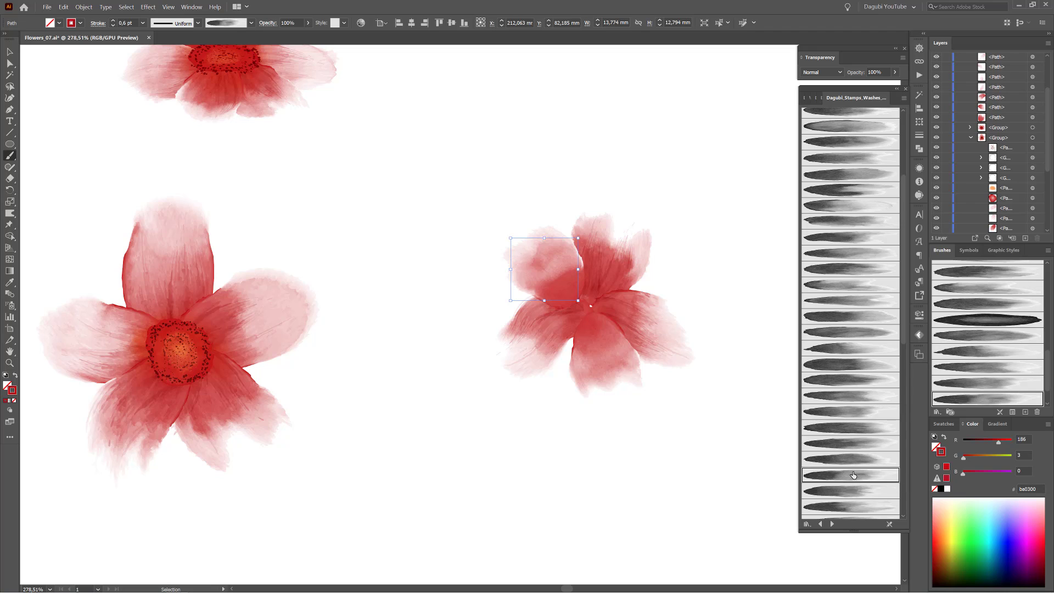
scroll(852, 475, down, 3)
click(850, 471)
mouse_move(510, 238)
mouse_down()
mouse_move(497, 224)
mouse_move(478, 258)
mouse_up()
click(113, 25)
click(113, 25)
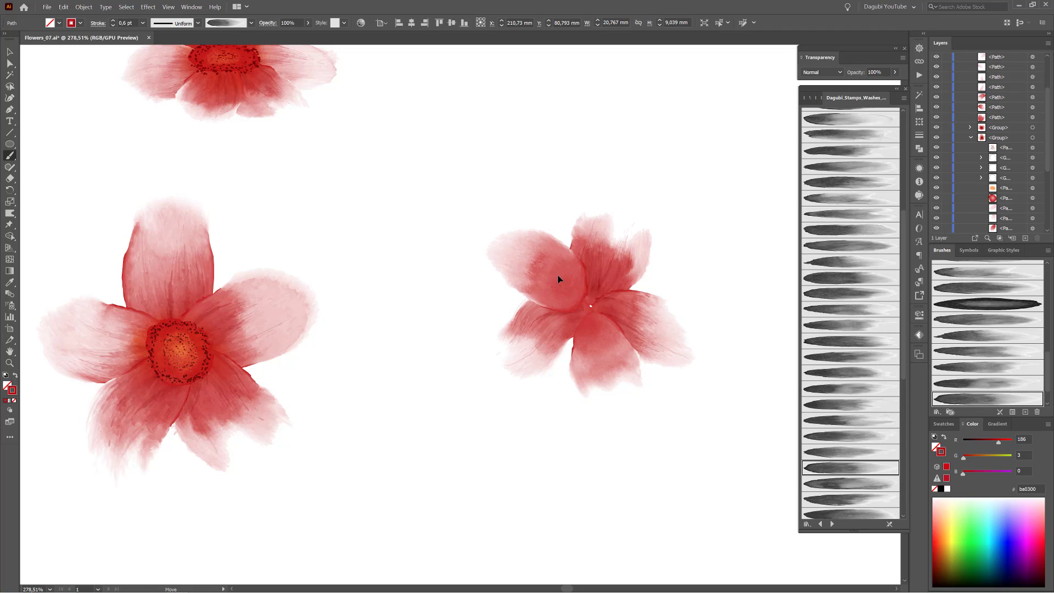
- Texture the upper-left and bottom petals with both dry streak brushes in Multiply mode
click(696, 282)
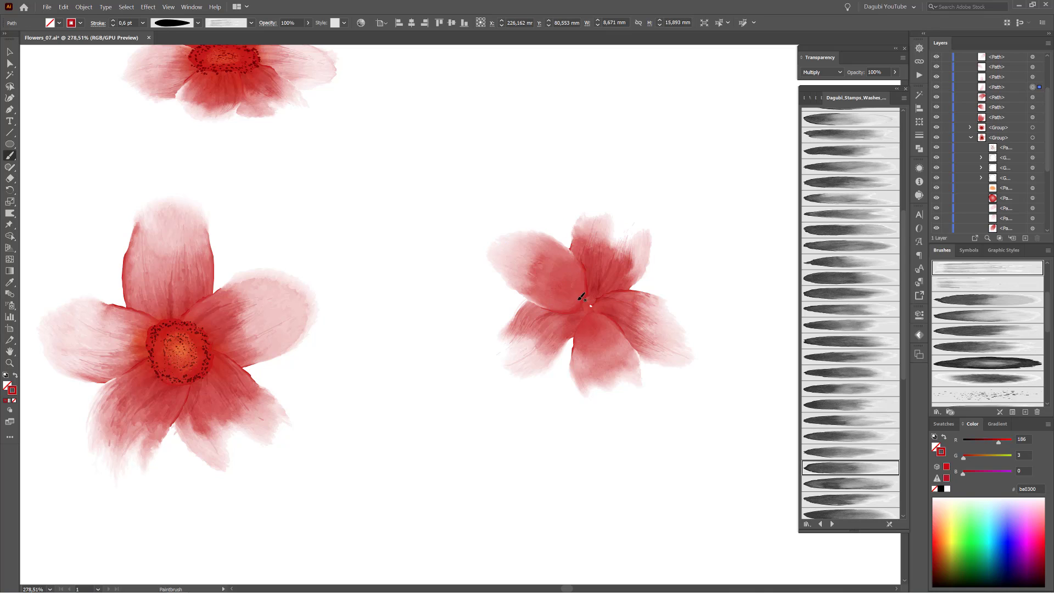
drag(582, 296, 533, 245)
drag(605, 324, 627, 391)
click(982, 284)
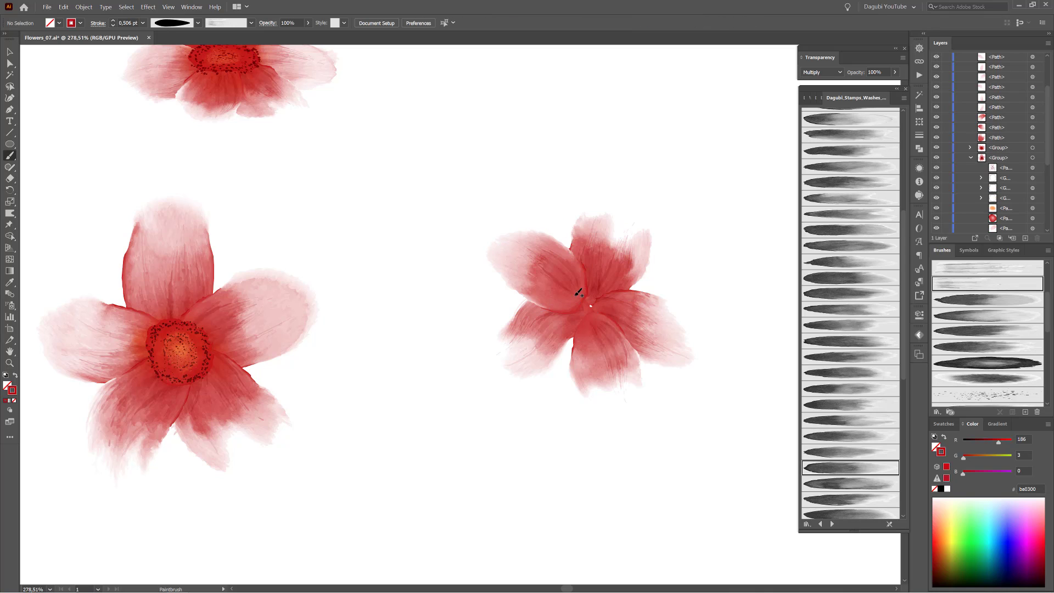
drag(575, 296, 521, 267)
drag(602, 334, 597, 390)
- Give the upper petal a different wash brush, enlarge it, and adjust the position and angle of the lower-left petal
ctrl+click(650, 241)
click(856, 184)
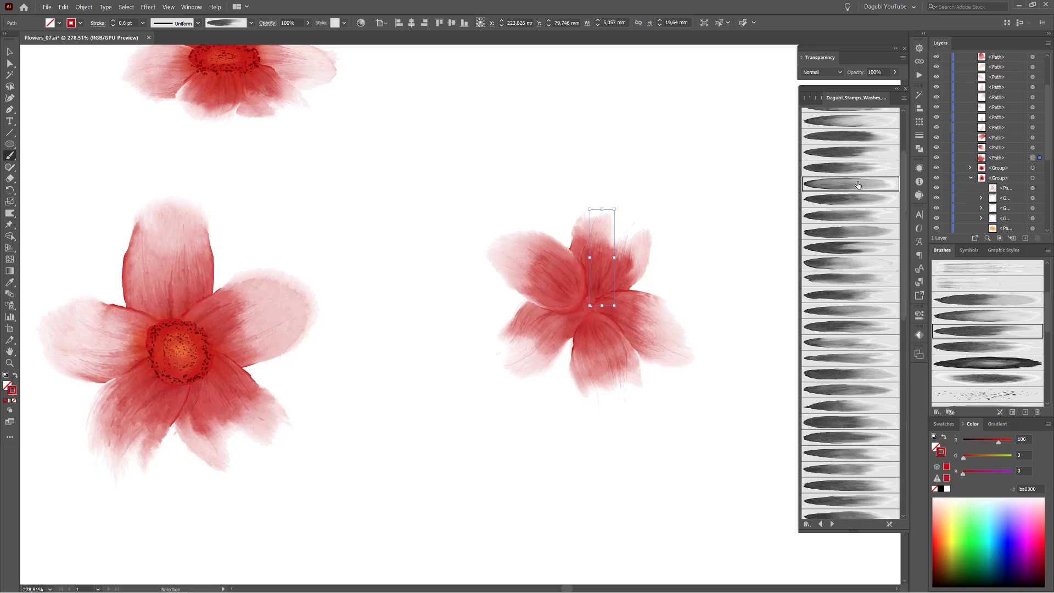
click(114, 20)
drag(614, 209, 617, 203)
drag(530, 371, 527, 370)
drag(496, 367, 553, 353)
- Select all parts of the third flower, enlarge them together, rotate the flower slightly and reposition it
drag(453, 163, 708, 435)
drag(700, 204, 730, 174)
drag(636, 240, 604, 280)
drag(693, 214, 706, 204)
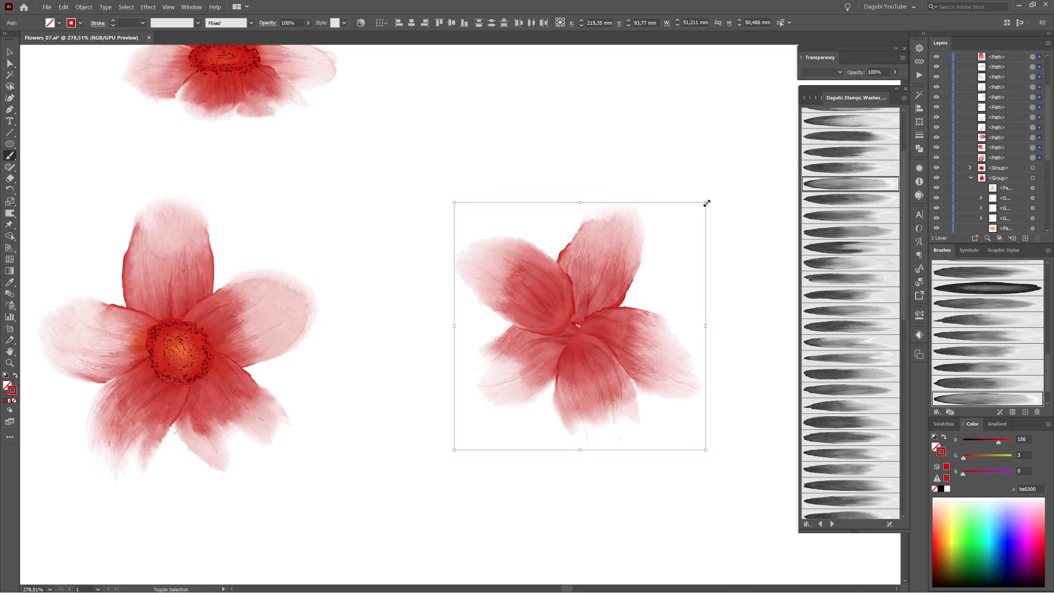
- Paint a round red centre over the third flower with the dark oval wash brush at 1 pt in Normal mode
ctrl+click(728, 518)
click(981, 287)
click(811, 73)
click(791, 110)
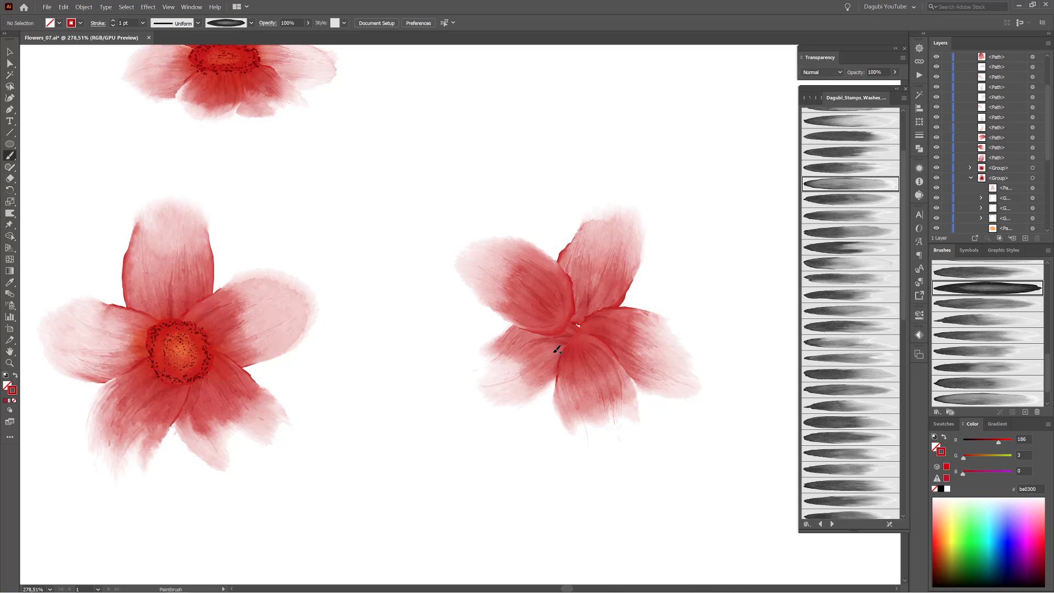
drag(555, 352, 609, 284)
drag(596, 331, 577, 337)
- Set the red centre's stroke to 0.5 pt, scale it down and position it where the petals meet
click(113, 25)
click(113, 25)
click(113, 26)
click(113, 26)
click(113, 26)
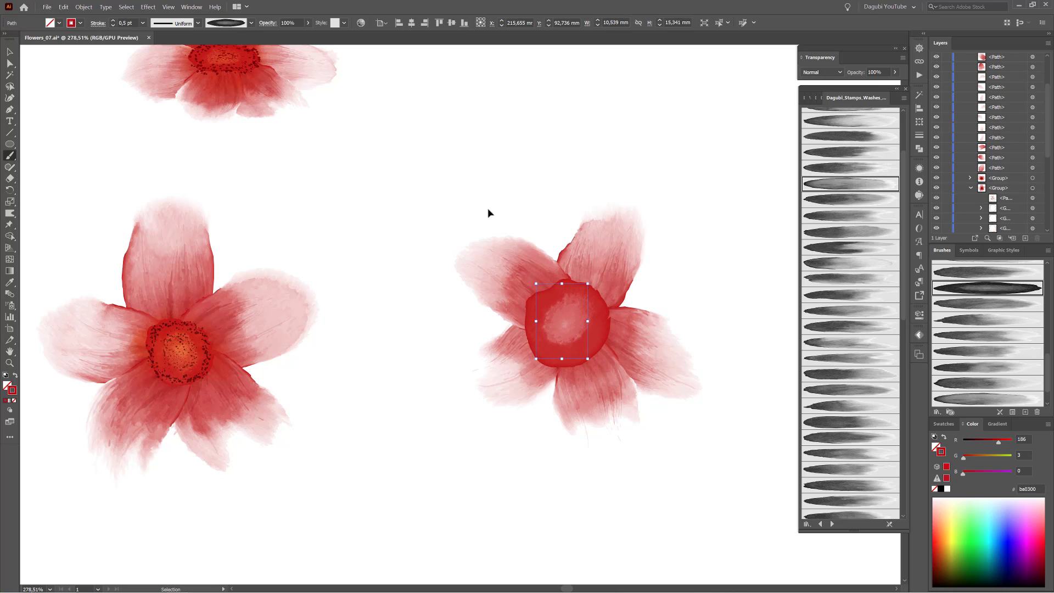
drag(588, 285, 573, 308)
drag(559, 332, 580, 327)
ctrl+click(706, 516)
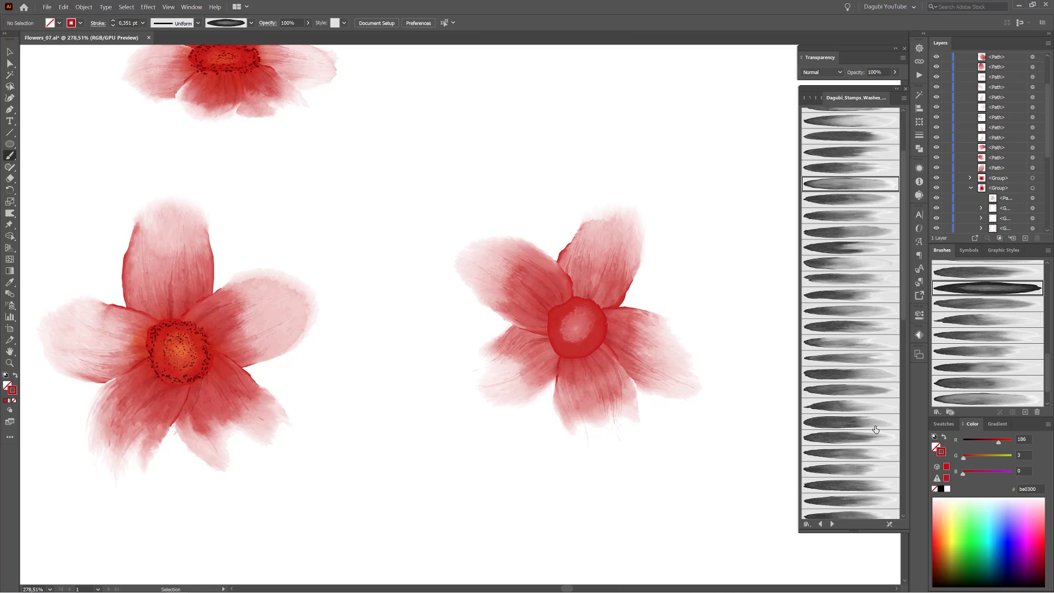
- Paint an orange #ff6e00 wash over the flower's centre in Multiply mode and increase its stroke weight
scroll(993, 346, up, 5)
click(951, 519)
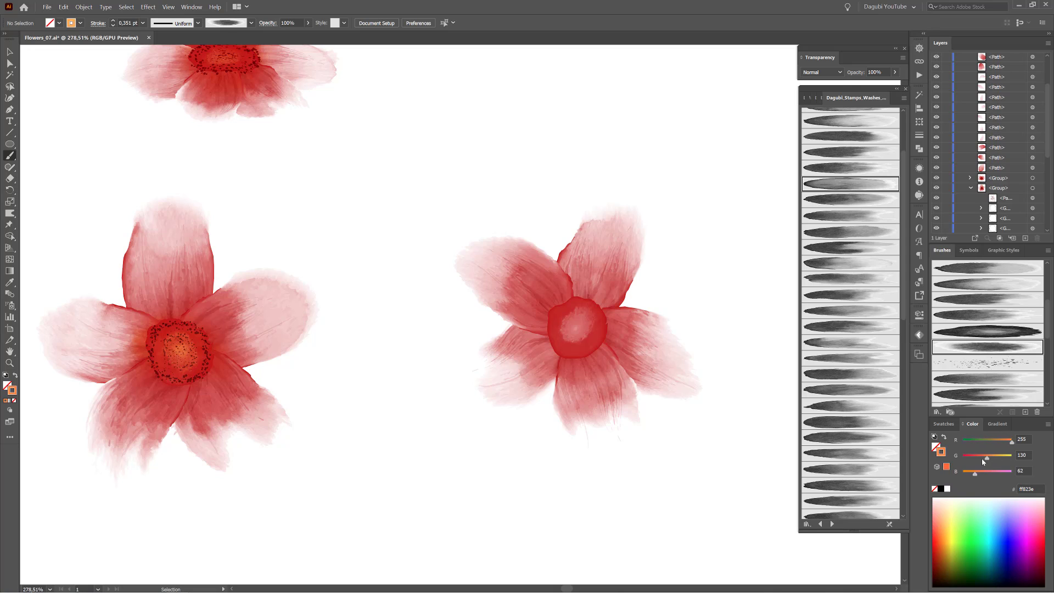
click(822, 72)
click(813, 100)
drag(560, 353, 593, 295)
ctrl+click(583, 331)
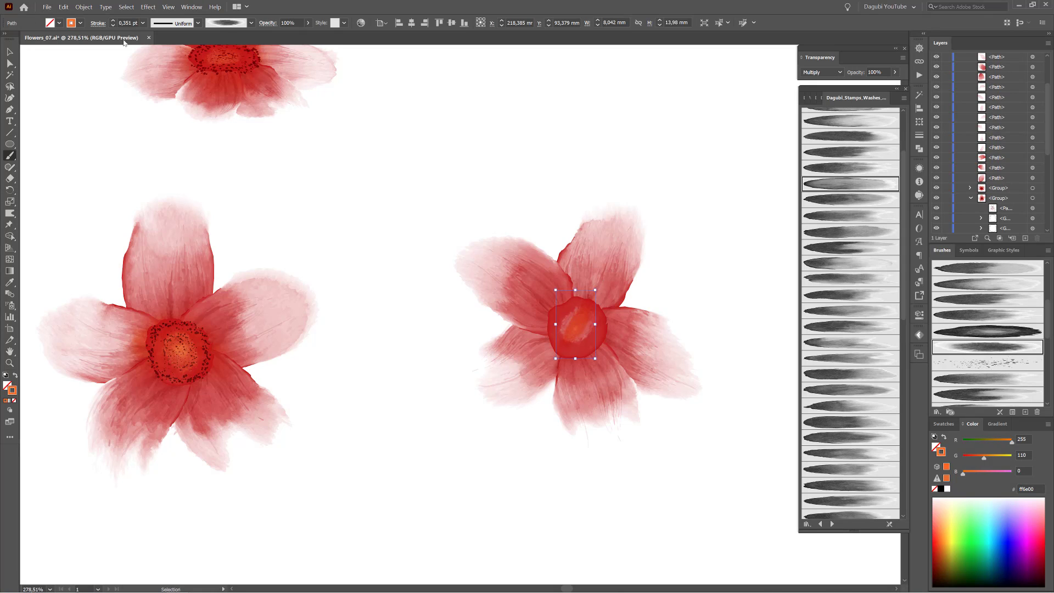
click(113, 21)
ctrl+click(708, 470)
- Paint a ring of dots around the edge of the centre with a 0.5 pt scatter brush, coloured dark red #5c0900
scroll(945, 281, up, 5)
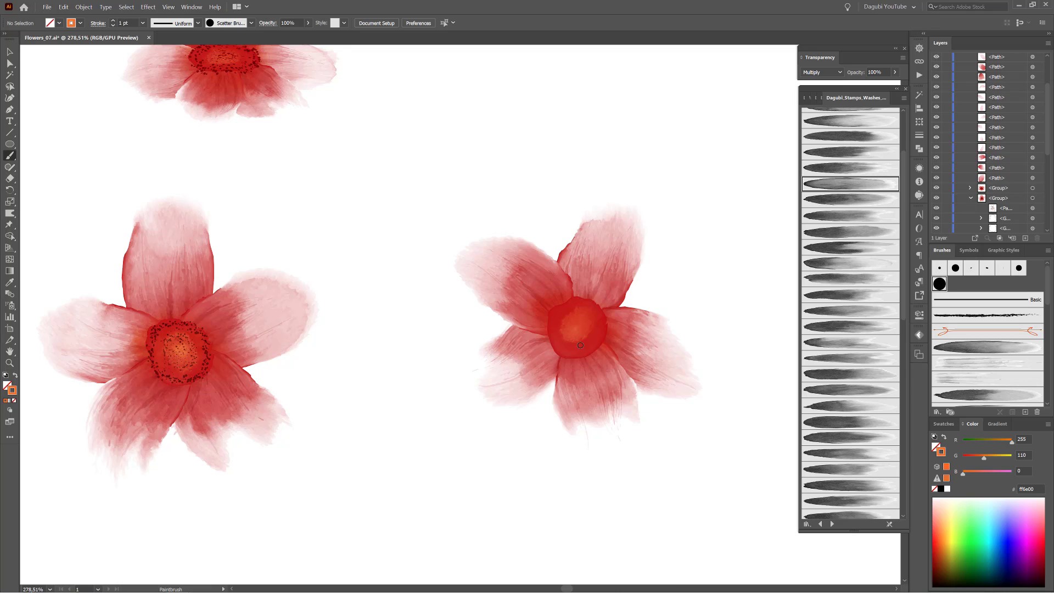
scroll(581, 345, up, 5)
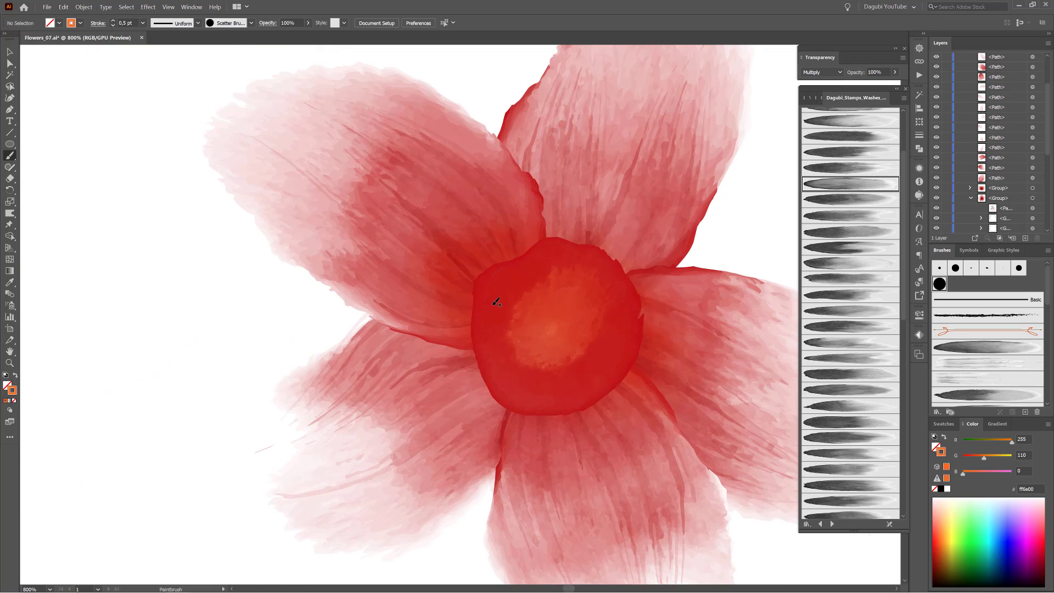
drag(496, 302, 498, 299)
click(937, 565)
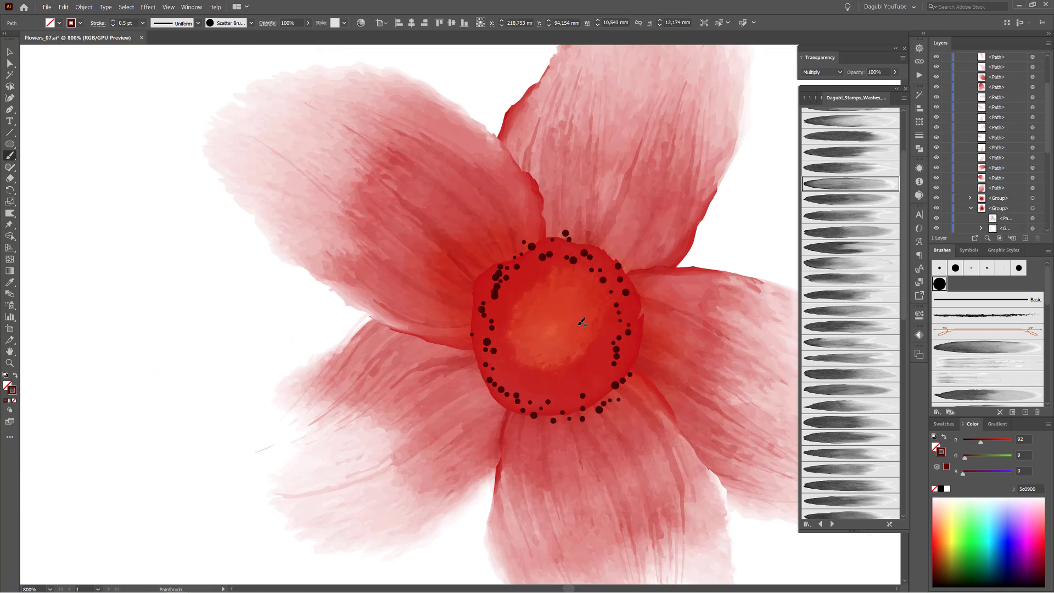
- Set the dot ring to 0.4 pt and 57% opacity, enlarge it slightly and align it with the red centre
click(113, 26)
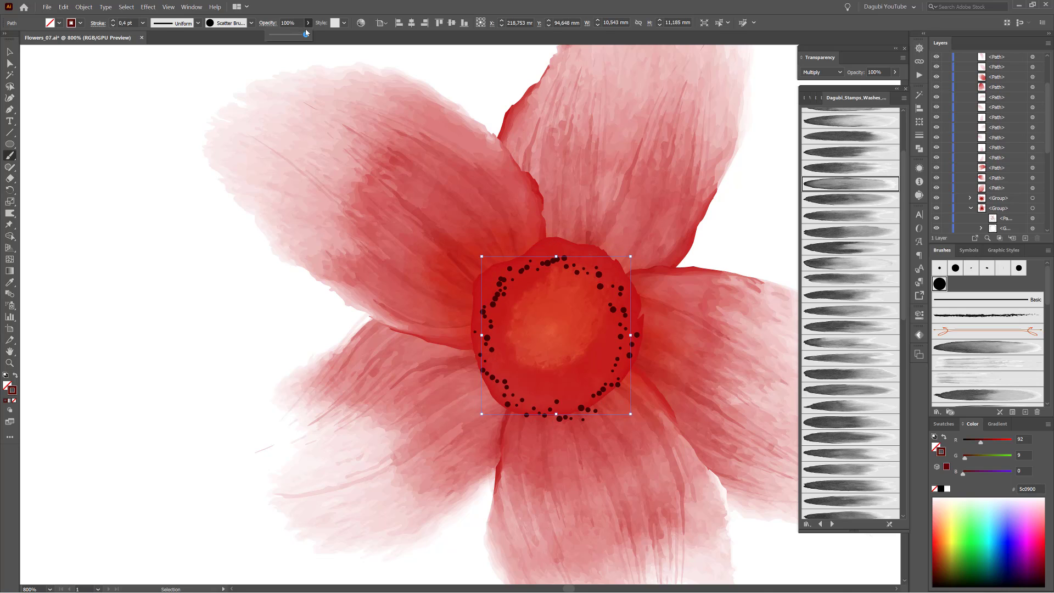
drag(292, 37, 291, 37)
drag(631, 256, 637, 250)
drag(520, 274, 519, 267)
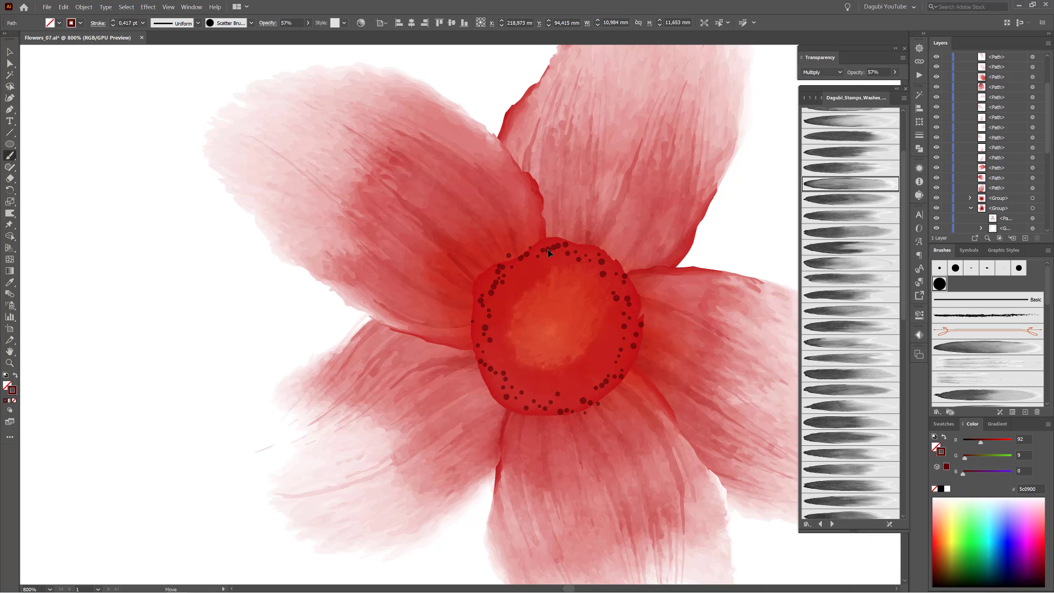
- Fill the centre with more scatter dots and a 1 pt splatter brush stroke, shrinking and centring the splatter inside it
key(ctrl+shift+a)
drag(612, 287, 565, 305)
scroll(1002, 352, down, 5)
click(1001, 346)
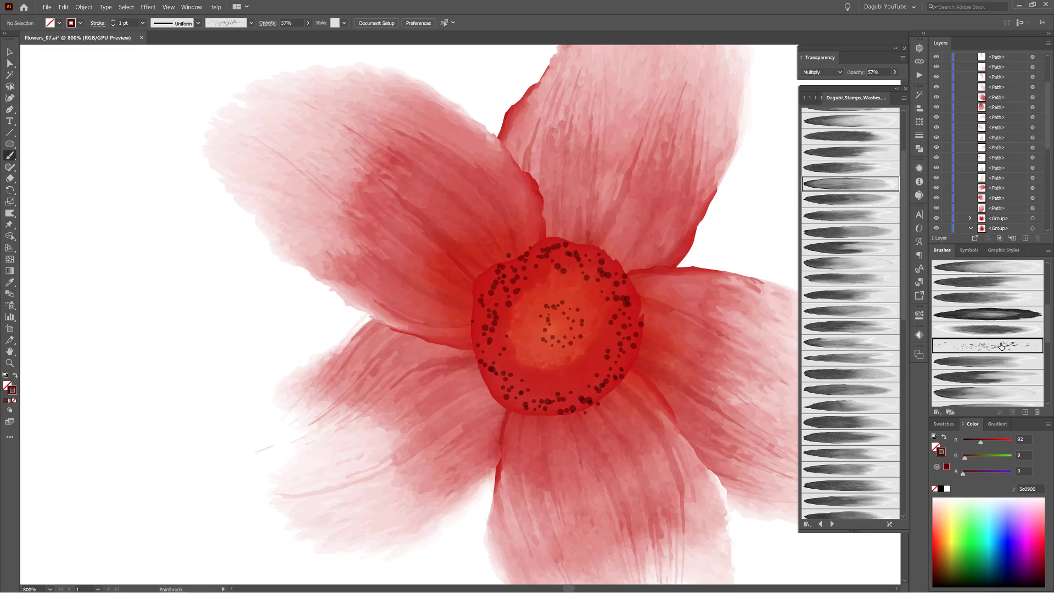
drag(497, 423, 602, 211)
drag(571, 274, 565, 279)
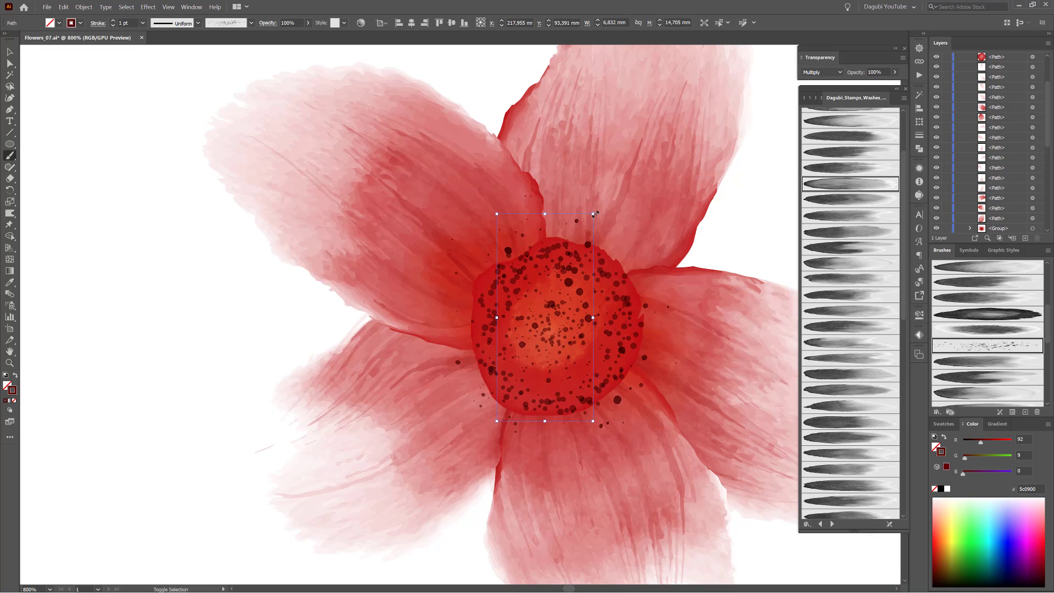
drag(595, 216, 579, 250)
drag(562, 299, 569, 293)
- Rotate the third flower's right petal and its texture strokes counterclockwise and move them slightly upward
alt+scroll(631, 317, down, 3)
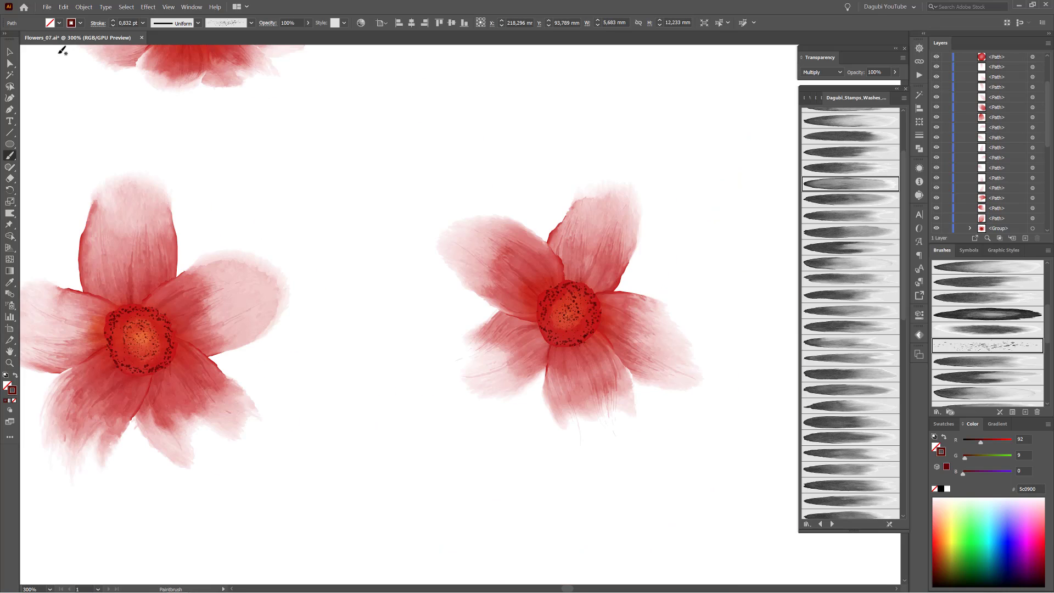
drag(645, 377, 643, 378)
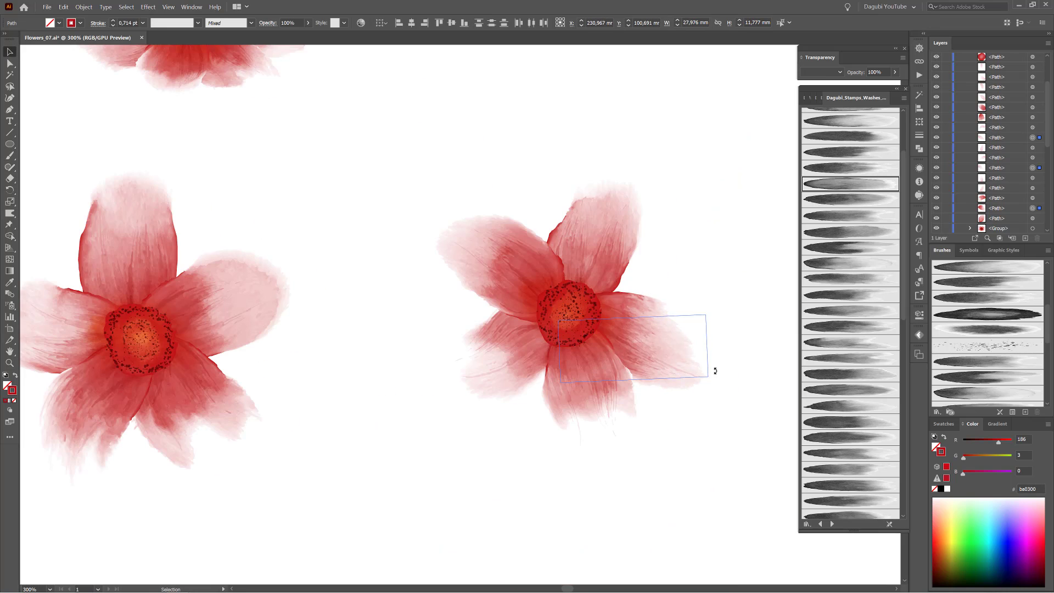
drag(714, 371, 717, 354)
drag(659, 358, 662, 340)
click(727, 479)
- Move the complete third flower up beside the second flower and reactivate the Paintbrush tool
alt+scroll(589, 169, down, 1)
drag(590, 169, 567, 260)
drag(466, 261, 706, 466)
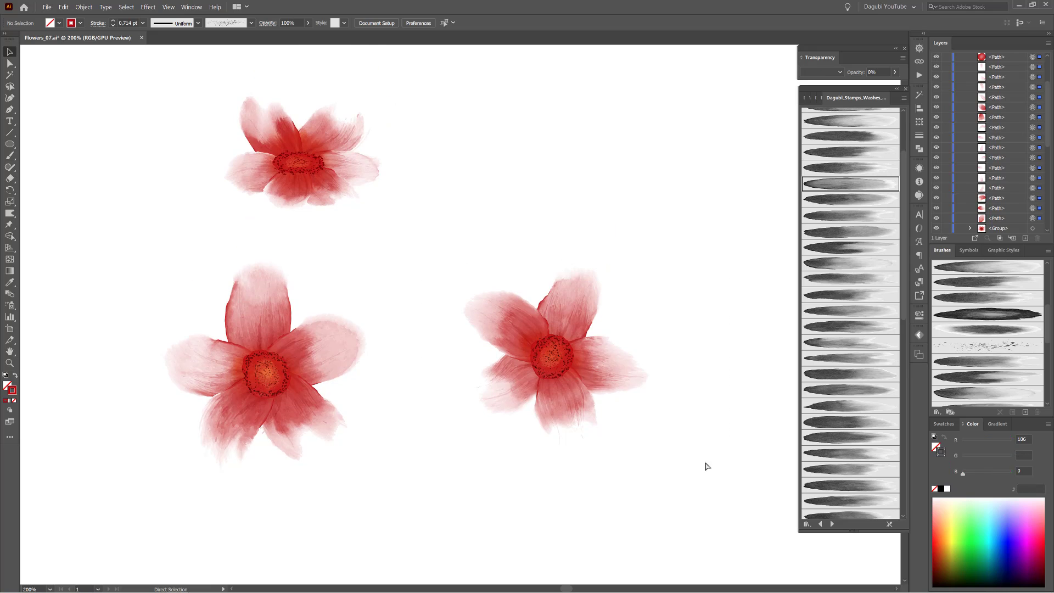
drag(590, 367, 608, 192)
click(637, 380)
key(b)
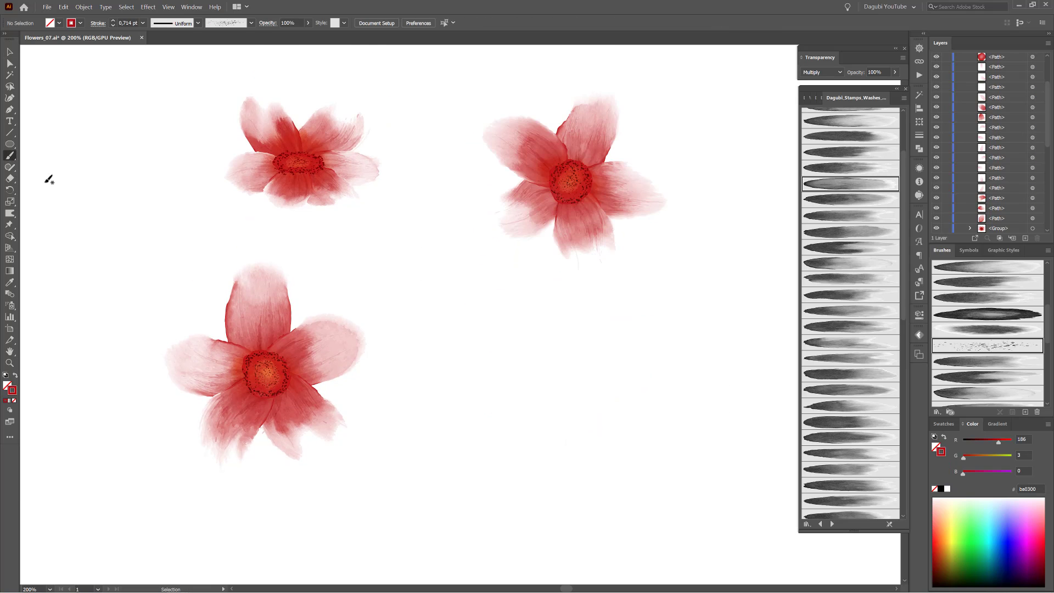
- Paint the fourth flower's upper petal with a red gradient wash brush at 0.75 pt in the empty area below the upper-right flower
alt+scroll(605, 378, up, 1)
scroll(847, 286, down, 5)
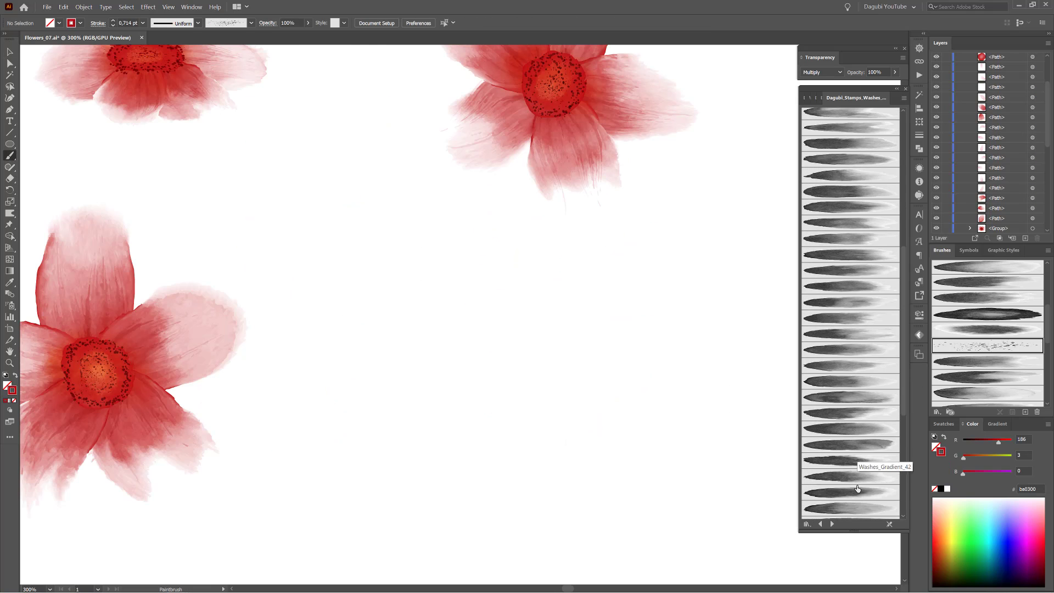
click(850, 492)
scroll(541, 317, down, 2)
drag(538, 320, 535, 174)
ctrl+drag(569, 259, 559, 253)
click(113, 25)
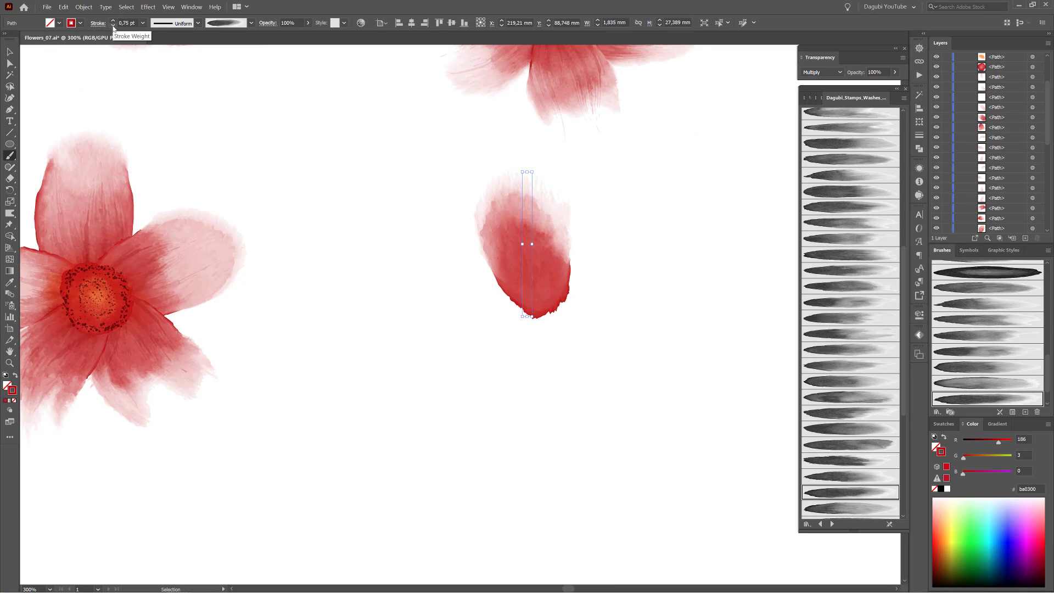
ctrl+drag(567, 290, 563, 285)
ctrl+click(631, 310)
- Add a right petal with another gradient wash brush, nudge it into place and set both petals to Normal blending
click(872, 429)
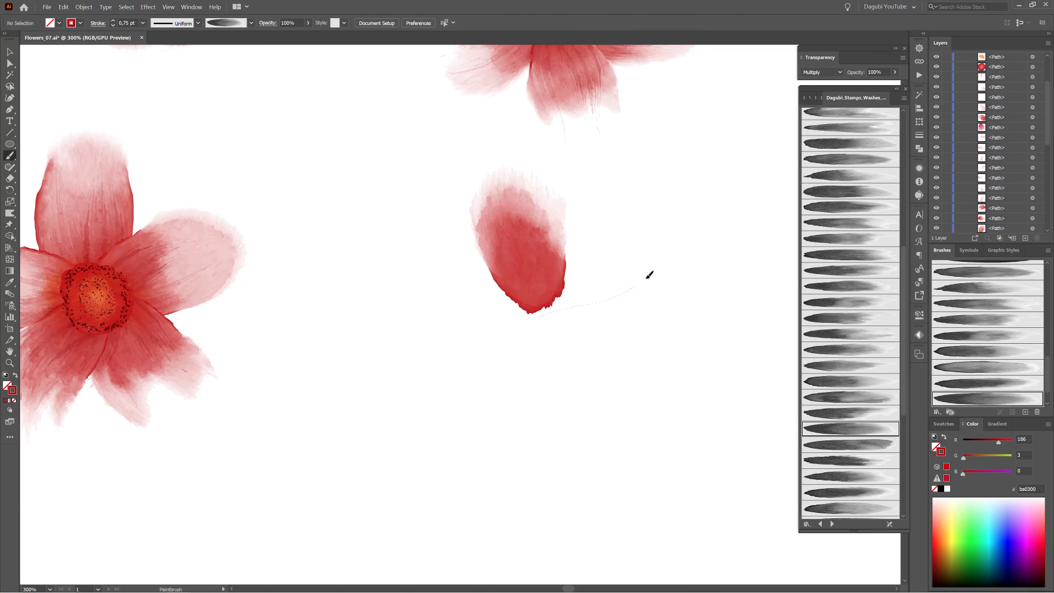
drag(649, 275, 663, 261)
ctrl+drag(606, 303, 603, 309)
ctrl+drag(434, 260, 604, 311)
click(821, 73)
click(814, 83)
ctrl+click(694, 397)
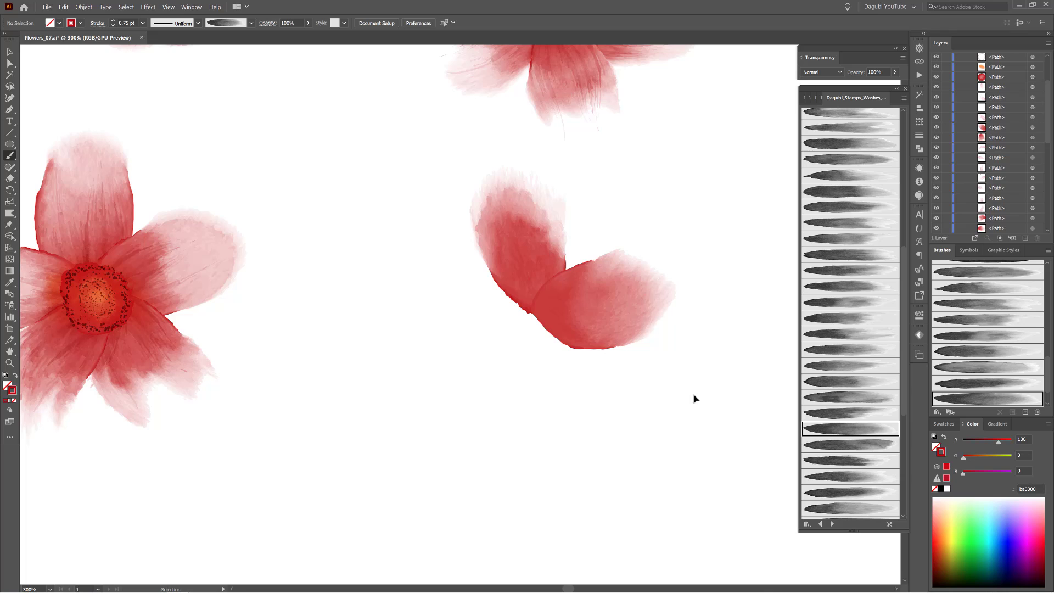
- Paint a lower-left petal with a different wash brush and adjust all three petals so their bases meet
click(852, 399)
drag(535, 309, 381, 338)
ctrl+drag(466, 360, 472, 366)
ctrl+shift+drag(546, 317, 516, 326)
ctrl+drag(490, 345, 535, 374)
ctrl+drag(600, 327, 607, 326)
ctrl+drag(524, 239, 520, 242)
- Sample the texture stroke from the upper-right flower and paint fine texture strokes along the three new petals
ctrl+click(599, 74)
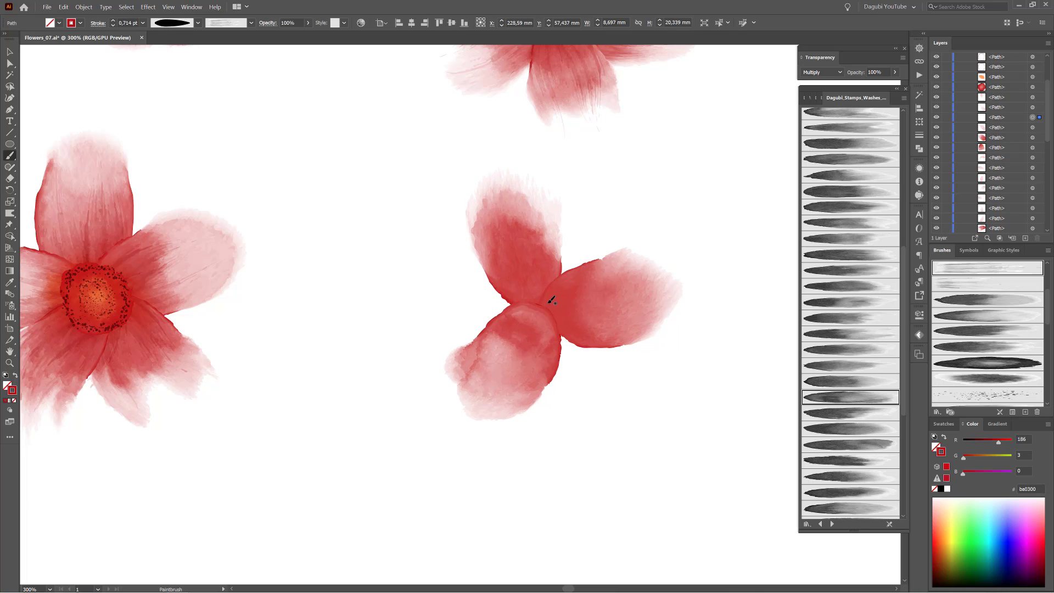
drag(552, 300, 637, 268)
drag(491, 407, 553, 326)
mouse_move(521, 209)
mouse_down()
mouse_move(560, 286)
mouse_move(478, 233)
mouse_up()
mouse_move(554, 312)
mouse_down()
mouse_move(586, 333)
mouse_move(635, 305)
mouse_move(430, 405)
mouse_up()
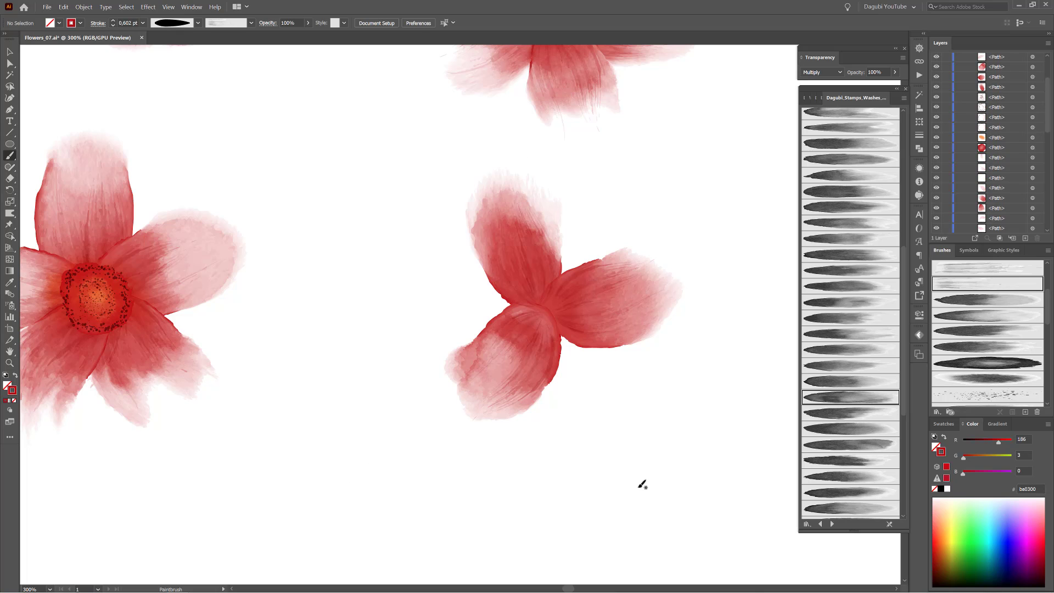
- Paint a lower-right petal at 0.602 pt with Normal blending and swap its brush for another gradient wash
click(850, 383)
drag(546, 318, 609, 409)
click(822, 72)
click(815, 72)
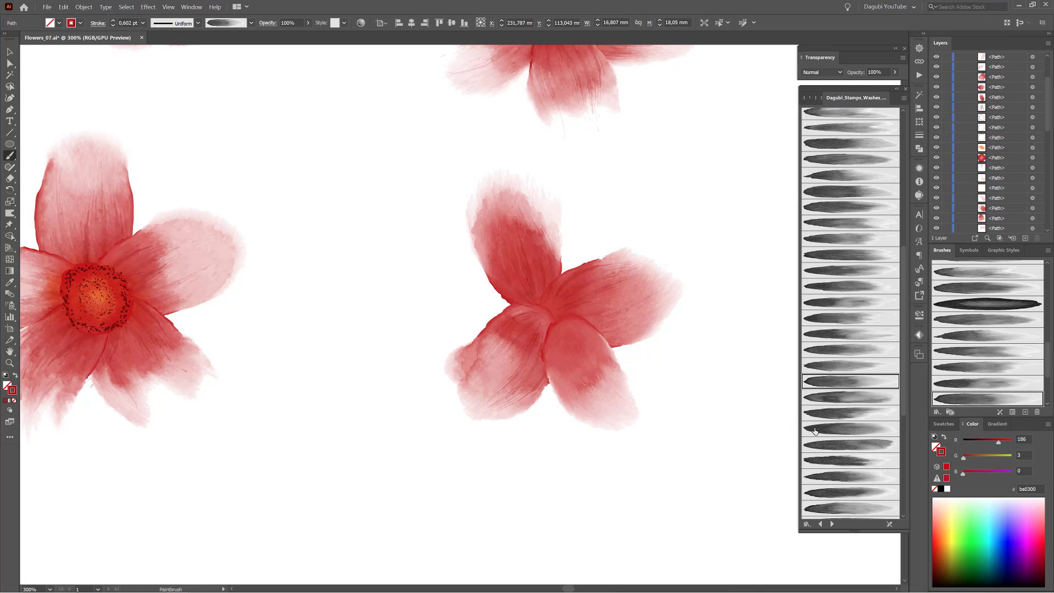
click(850, 254)
drag(547, 321, 614, 437)
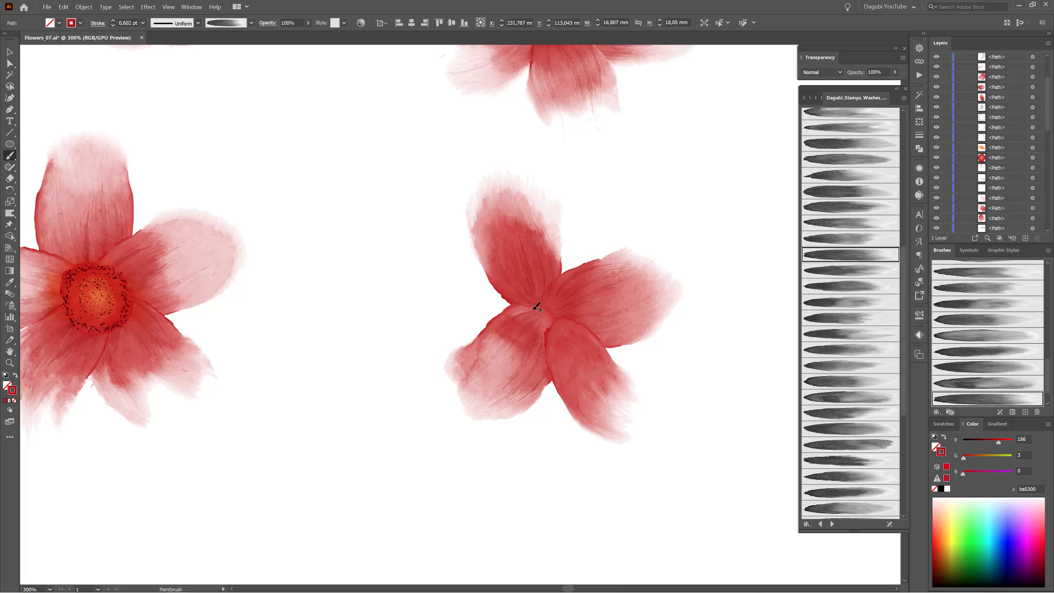
ctrl+click(708, 466)
- Paint a fifth petal extending to the left from the flower's middle with a gradient wash brush
click(987, 383)
drag(540, 309, 403, 291)
ctrl+click(297, 359)
mouse_move(470, 310)
mouse_down()
mouse_move(473, 323)
mouse_move(414, 311)
mouse_up()
ctrl+click(517, 404)
ctrl+click(575, 501)
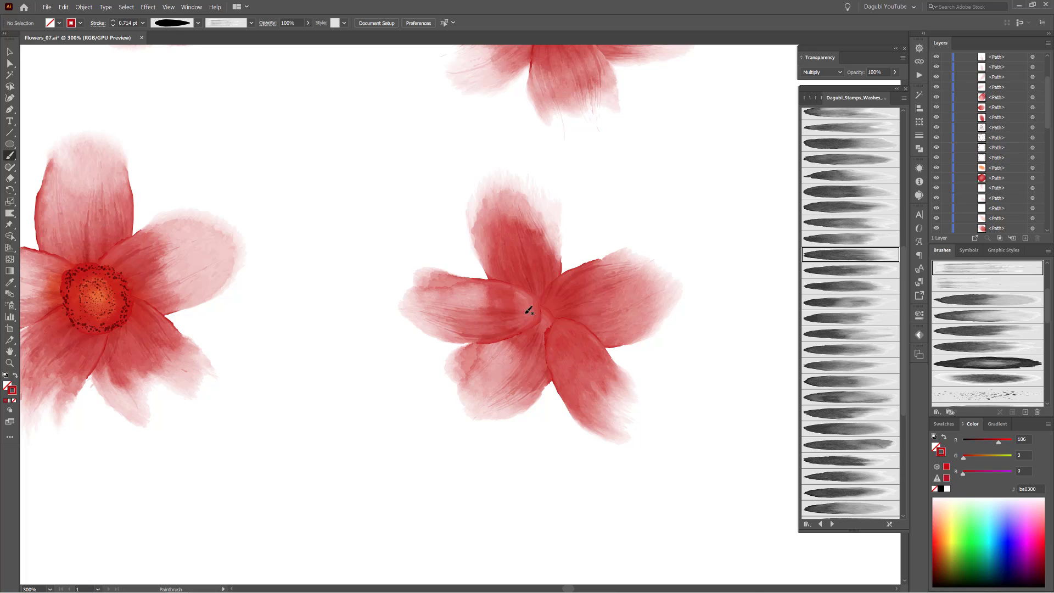
- Paint fine texture strokes along the left and lower-right petals using both texture brushes
drag(525, 314, 432, 292)
drag(557, 325, 617, 409)
click(1008, 287)
drag(552, 326, 615, 427)
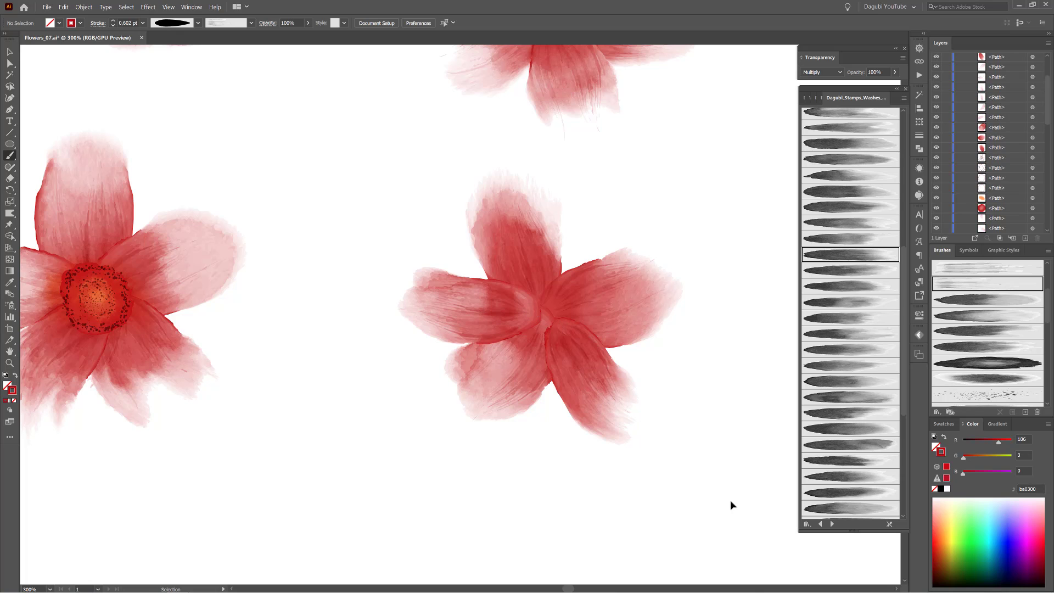
- Paint a round wash centre over the petal bases, reduce it to 0.46 pt and give it Normal blending
scroll(996, 373, down, 5)
click(989, 378)
drag(571, 338, 560, 329)
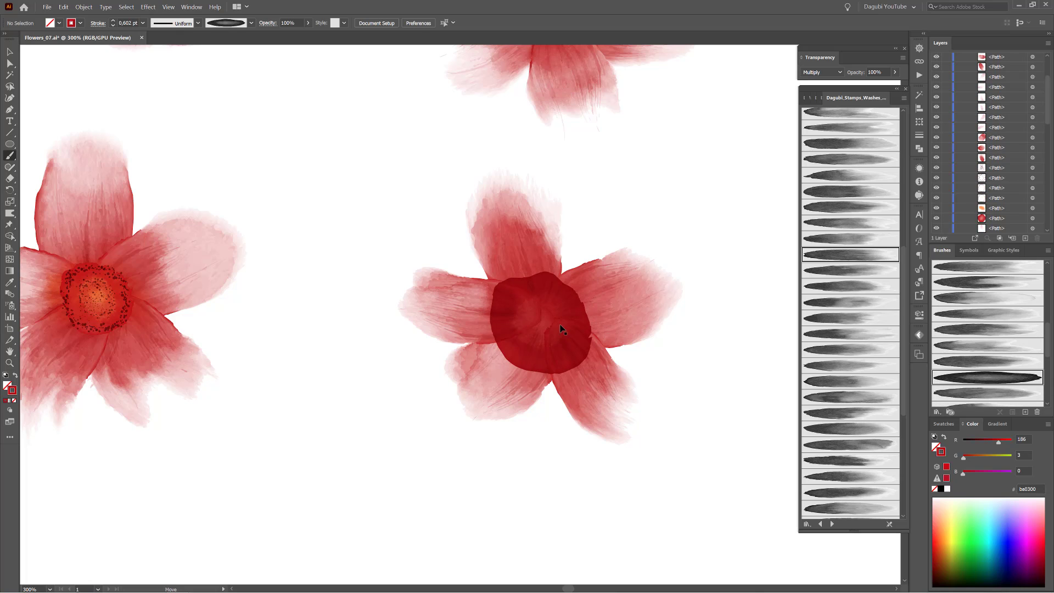
ctrl+click(560, 328)
drag(574, 290, 544, 320)
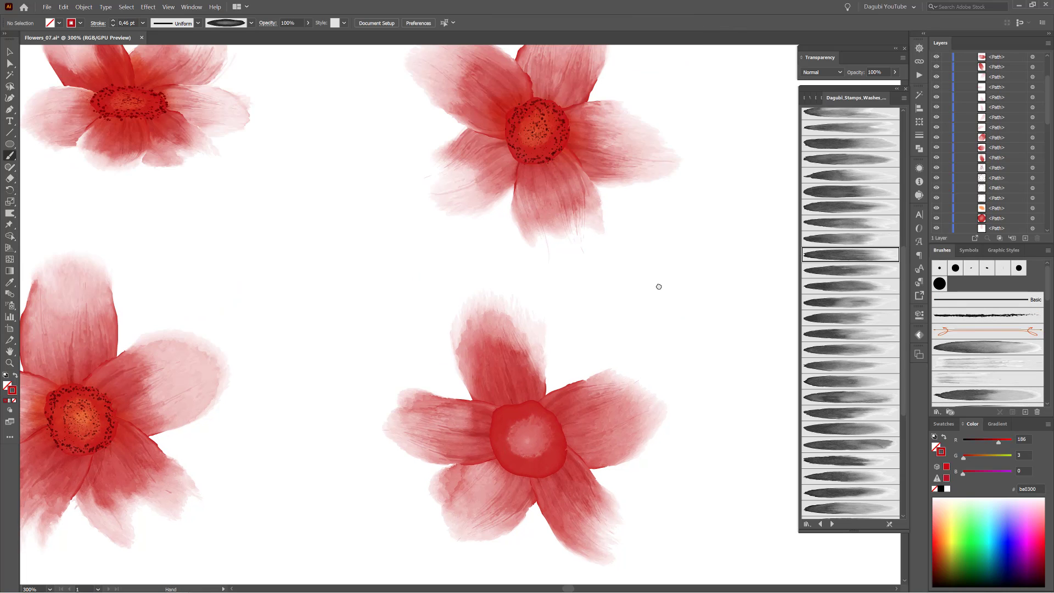
- Sample the upper-right flower's dots, paint a scatter-dot ring at 57% opacity around the new centre and warp its shape
click(516, 114)
key(ctrl+shift+a)
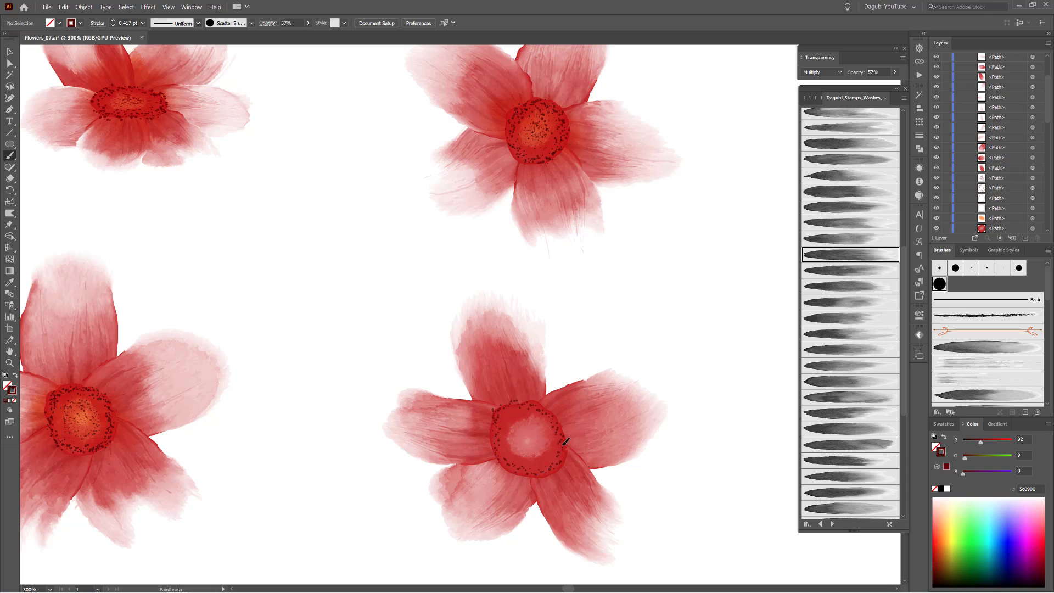
ctrl+click(529, 415)
key(shift+r)
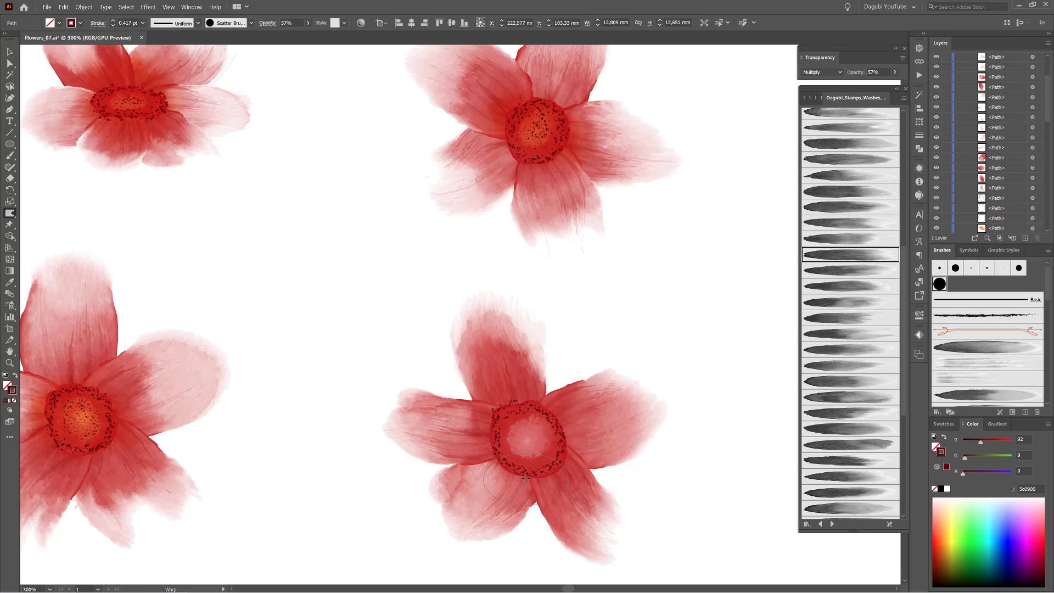
key(ctrl+shift+a)
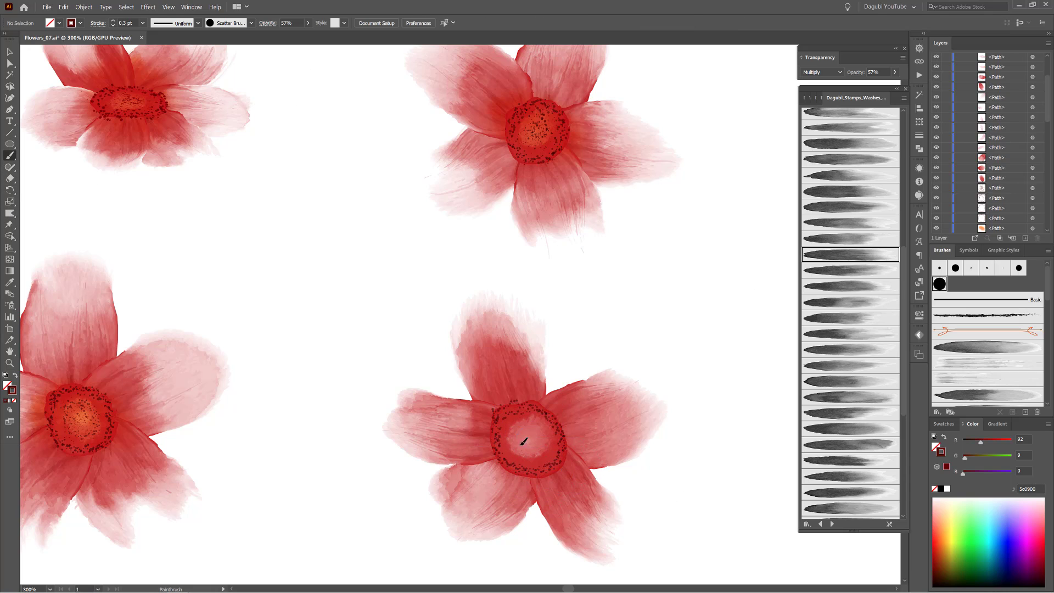
- Paint an orange (ff7d00) wash at 100% opacity over the flower's centre and add dark red splatter dots
scroll(996, 361, down, 5)
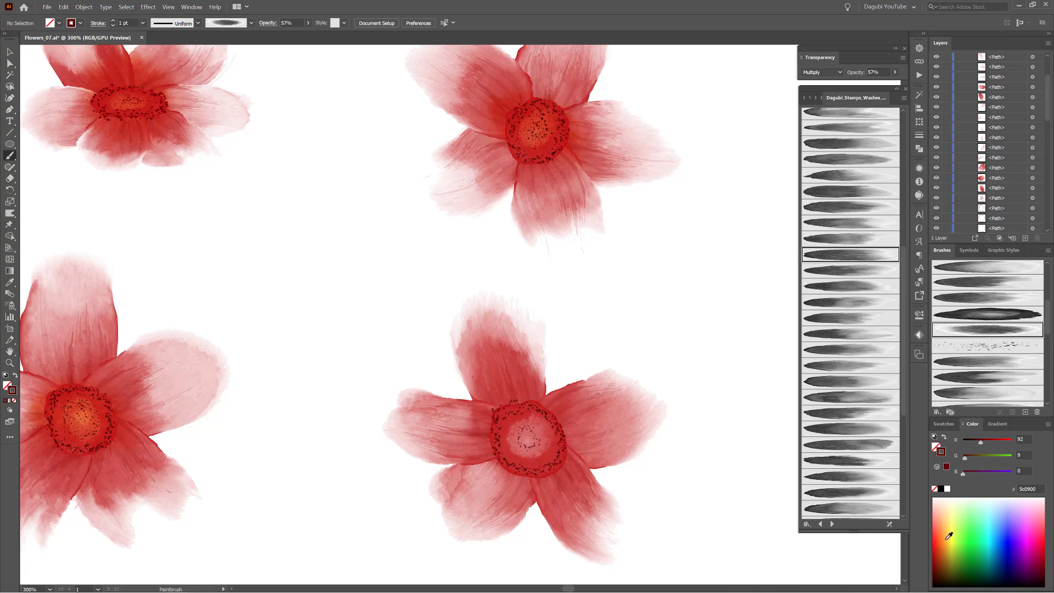
click(947, 539)
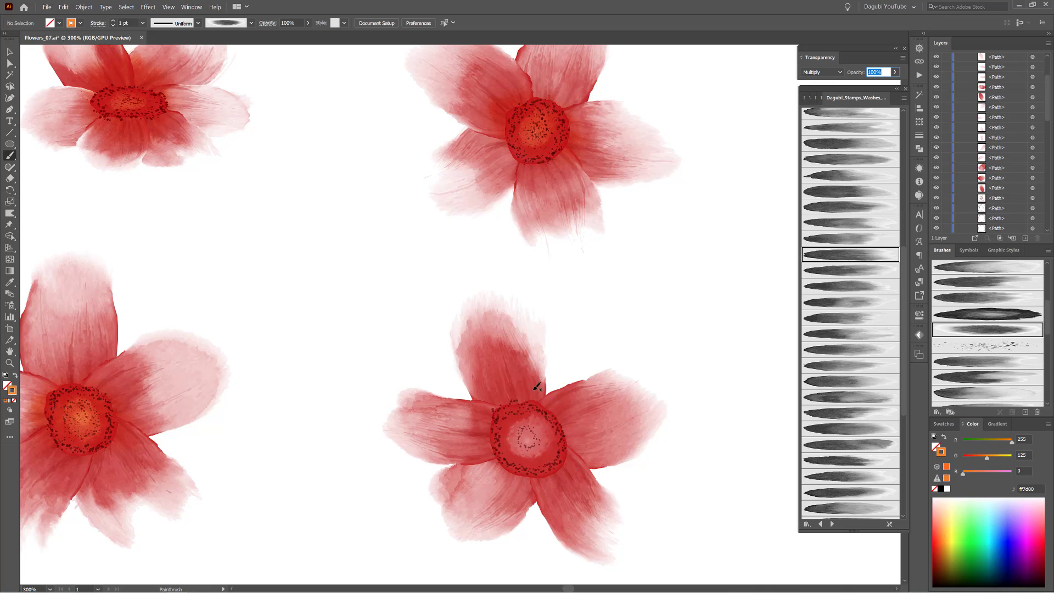
drag(532, 400, 527, 477)
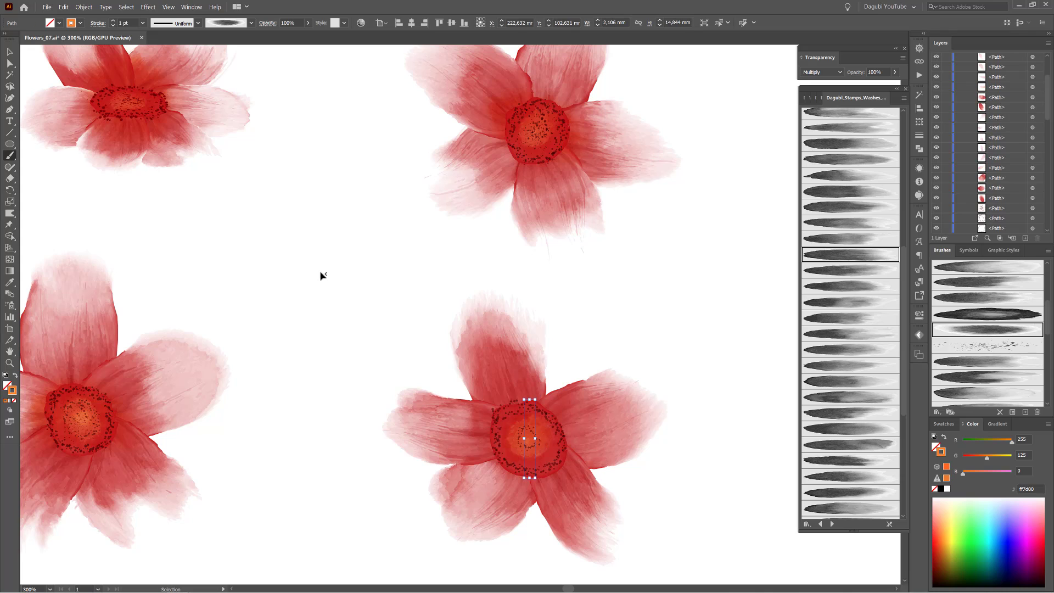
click(113, 21)
ctrl+click(745, 304)
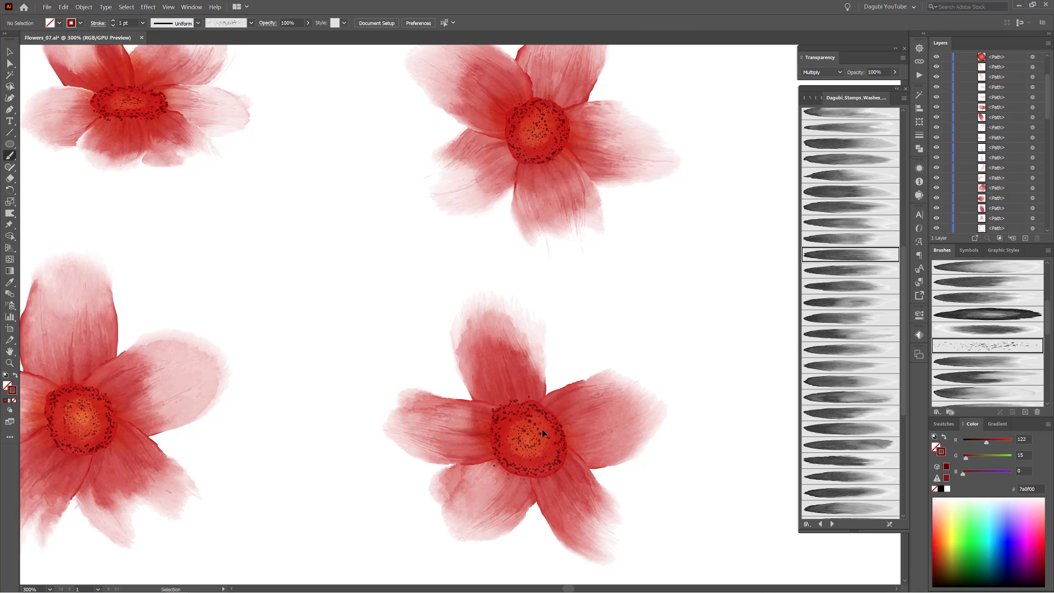
- Group all parts of the upper-right flower, and group those of the new lower-right flower separately
key(ctrl+0)
drag(721, 219, 723, 221)
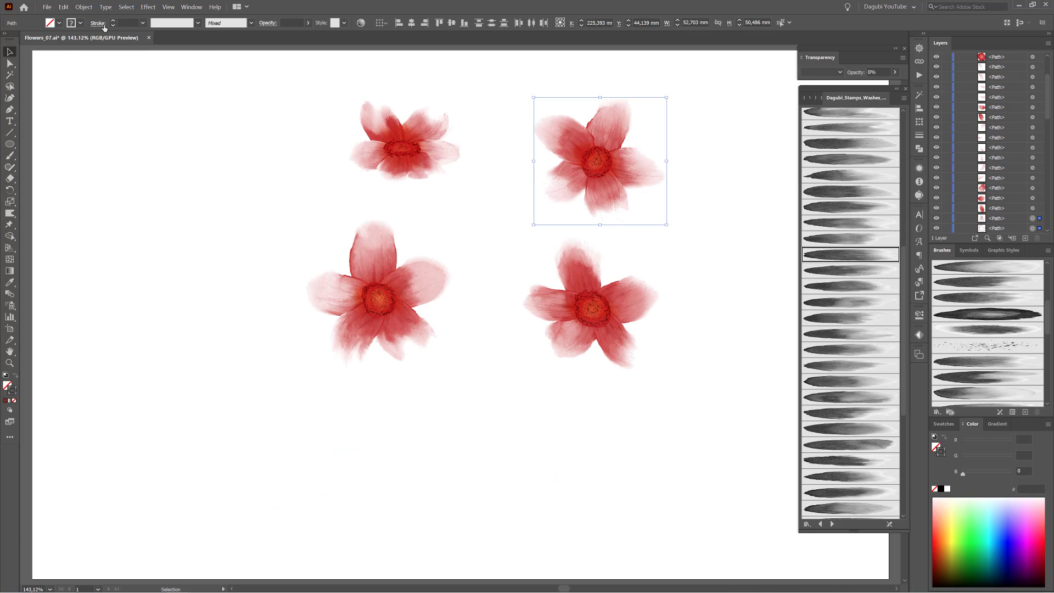
click(83, 7)
click(96, 45)
drag(496, 435, 722, 239)
click(83, 7)
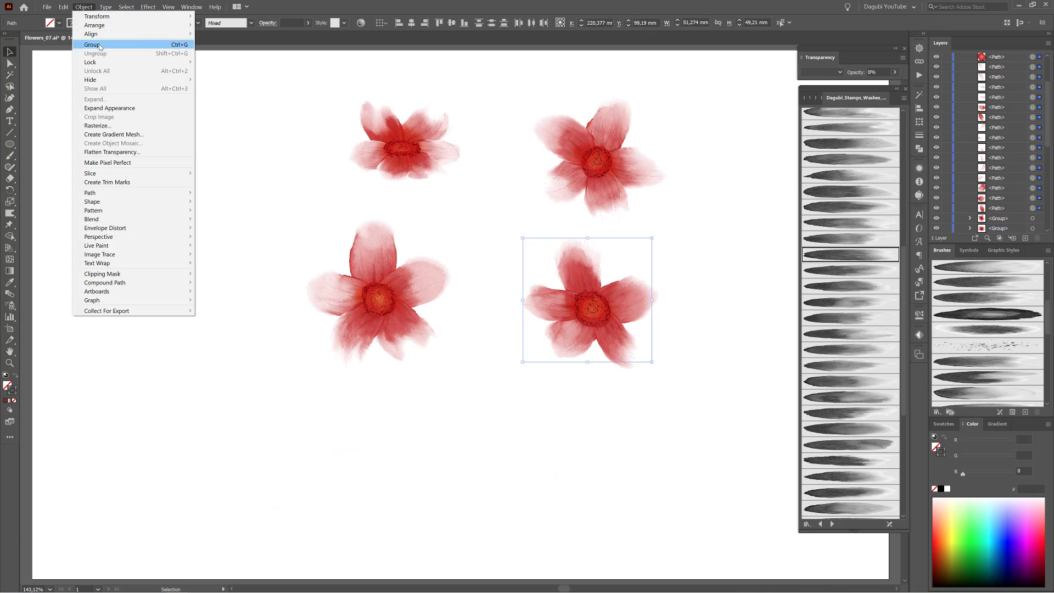
click(96, 45)
- Arrange the four flowers into a loose bouquet, overlapping the two lower ones and staggering the two upper ones above
drag(315, 455, 417, 344)
drag(575, 383, 484, 382)
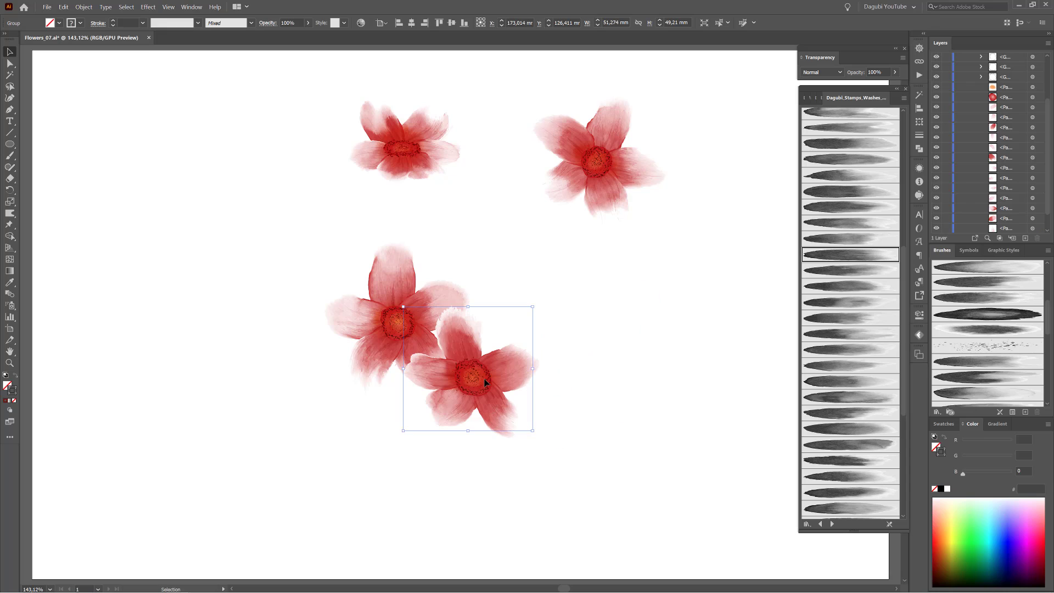
drag(617, 188, 528, 261)
key(ctrl+a)
click(677, 221)
drag(401, 169, 405, 173)
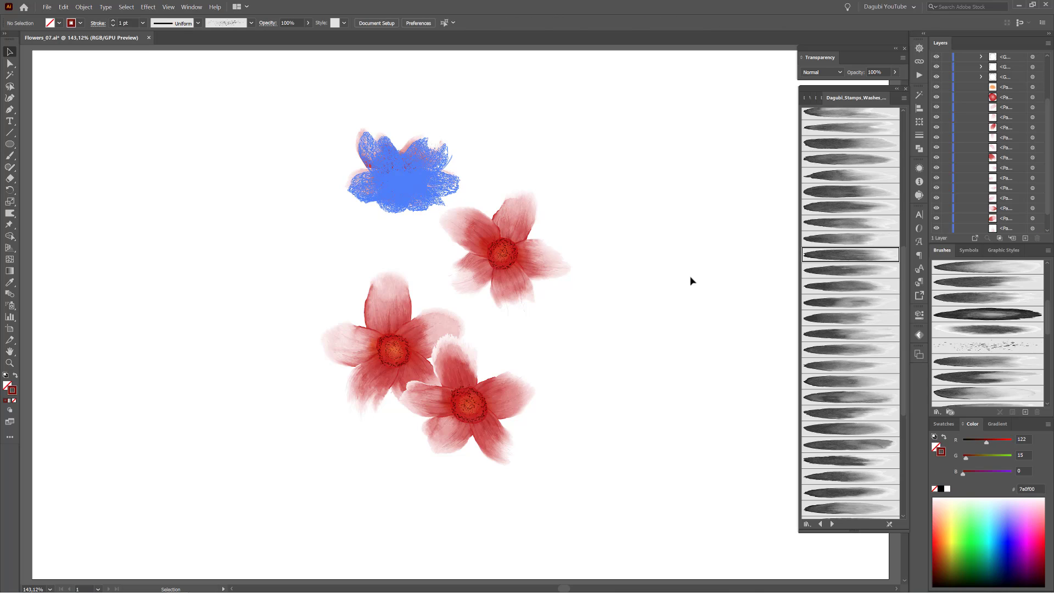
click(689, 279)
- Lock the flower layer, create a new layer and place it beneath the flowers
scroll(1003, 110, up, 3)
click(970, 99)
click(960, 57)
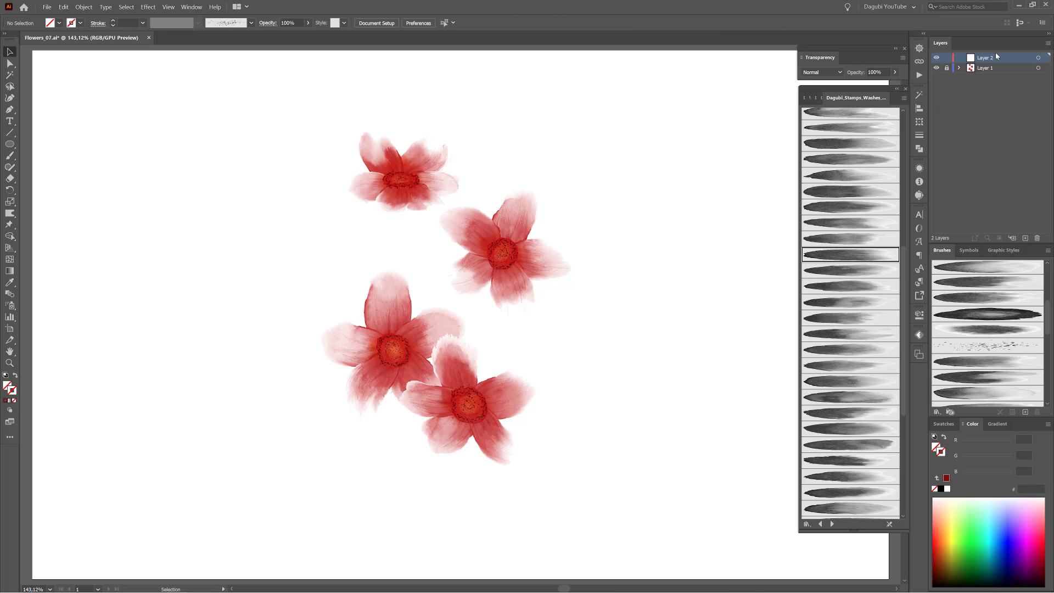
drag(997, 54, 1012, 84)
- Open the Watercolor Long Strokes brush library and choose a textured brush with dark green (377100) for the Paintbrush tool
click(936, 411)
mouse_move(884, 472)
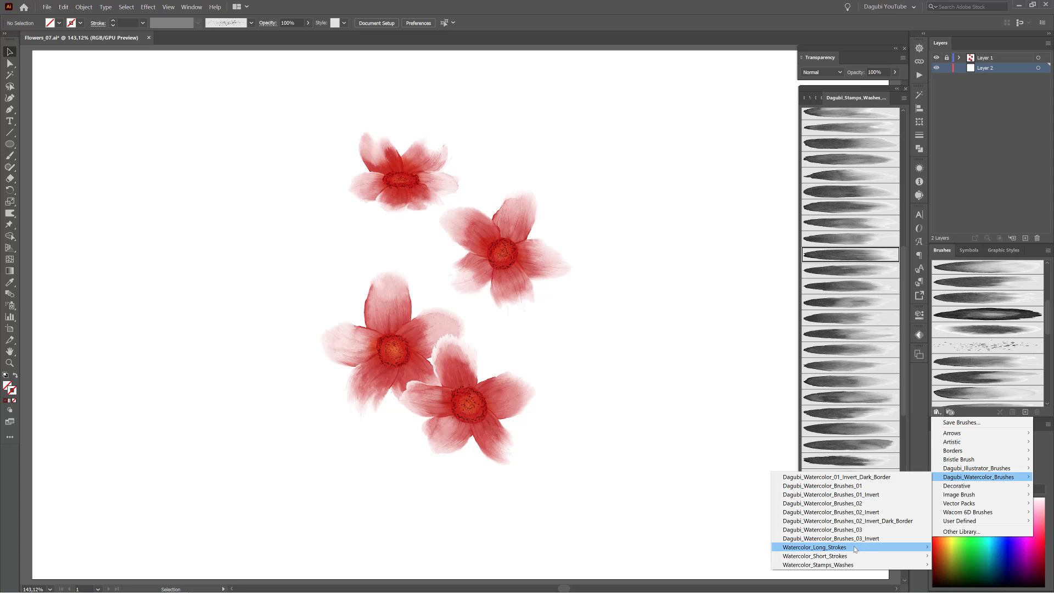
click(856, 547)
drag(903, 184, 901, 448)
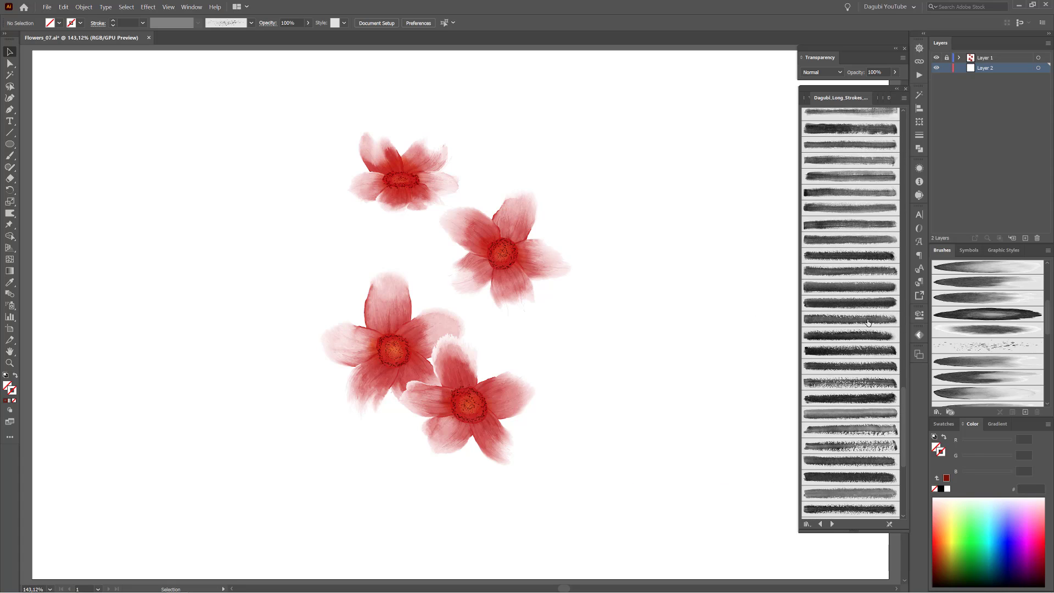
click(851, 319)
click(10, 155)
click(978, 575)
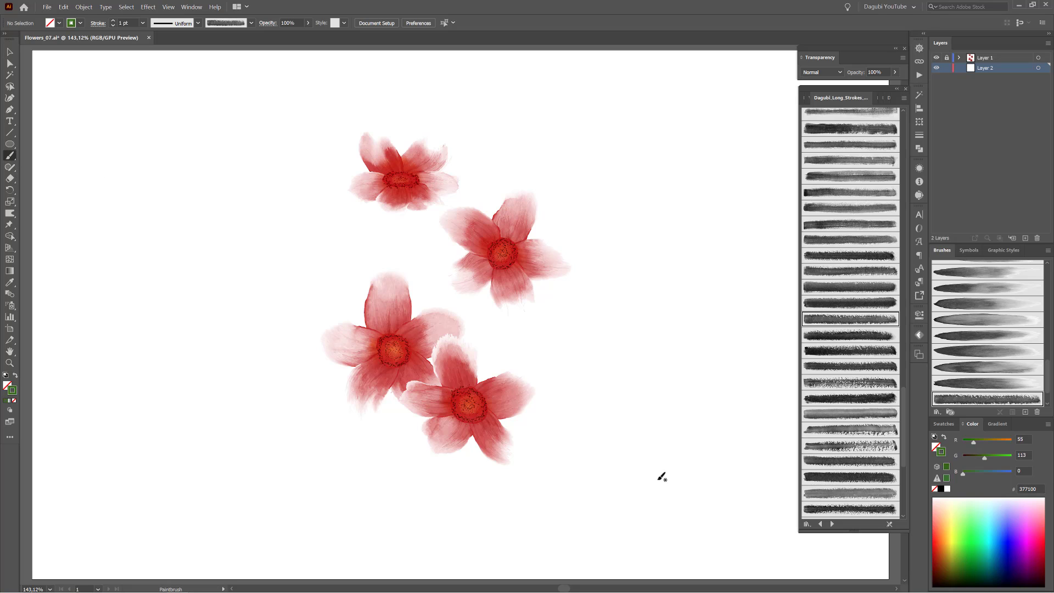
- Paint a test stem beside the bouquet, reduce its stroke weight to 0.25 pt and delete the test stem
drag(666, 207, 658, 110)
click(114, 25)
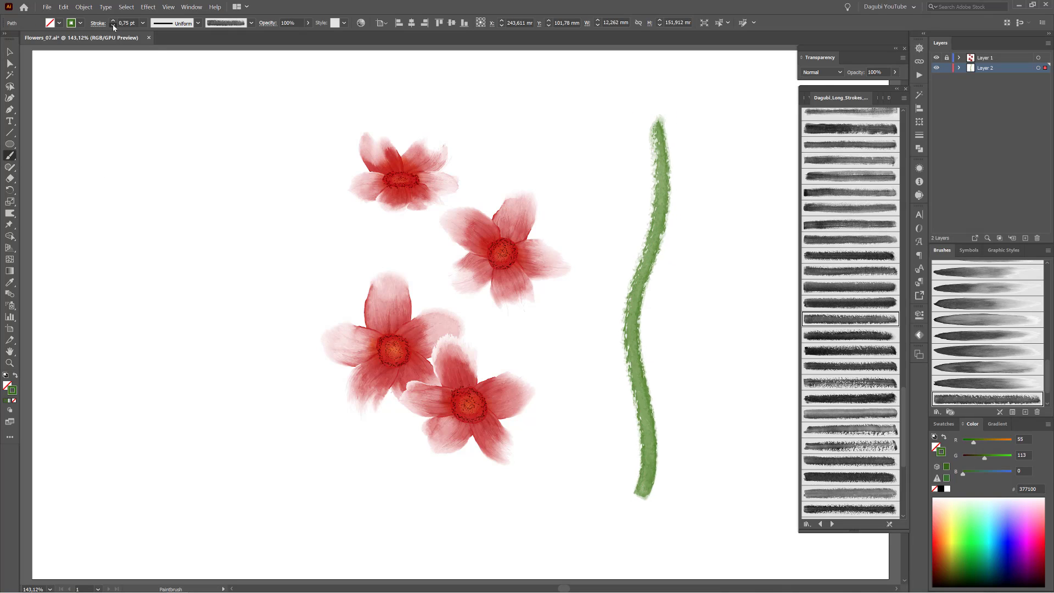
click(114, 25)
click(113, 26)
key(Delete)
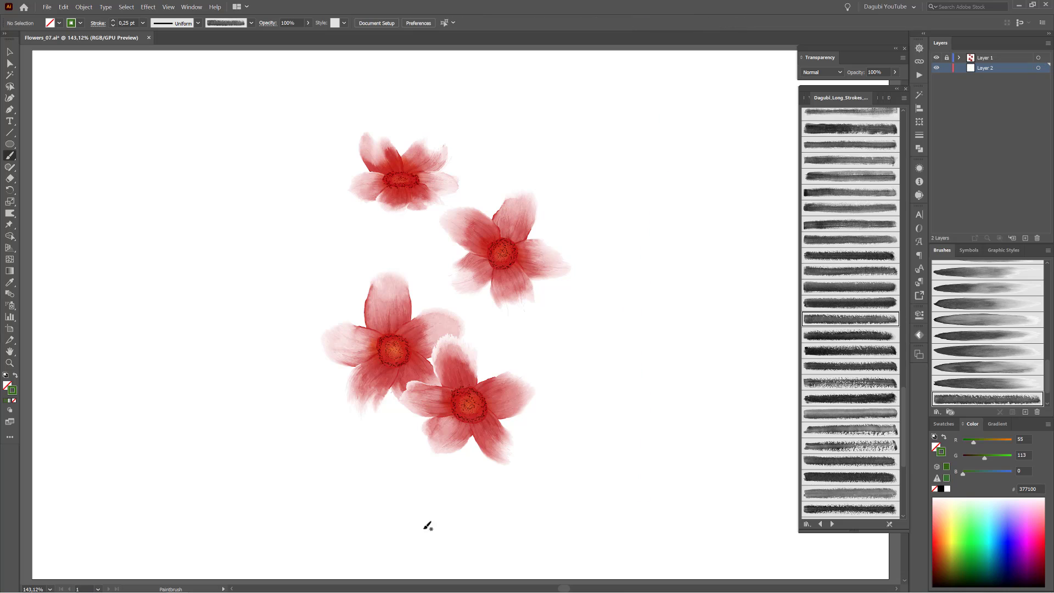
- Paint curved green stems for the two upper flowers on the new layer, using a different long-stroke brush for each
drag(512, 237, 516, 243)
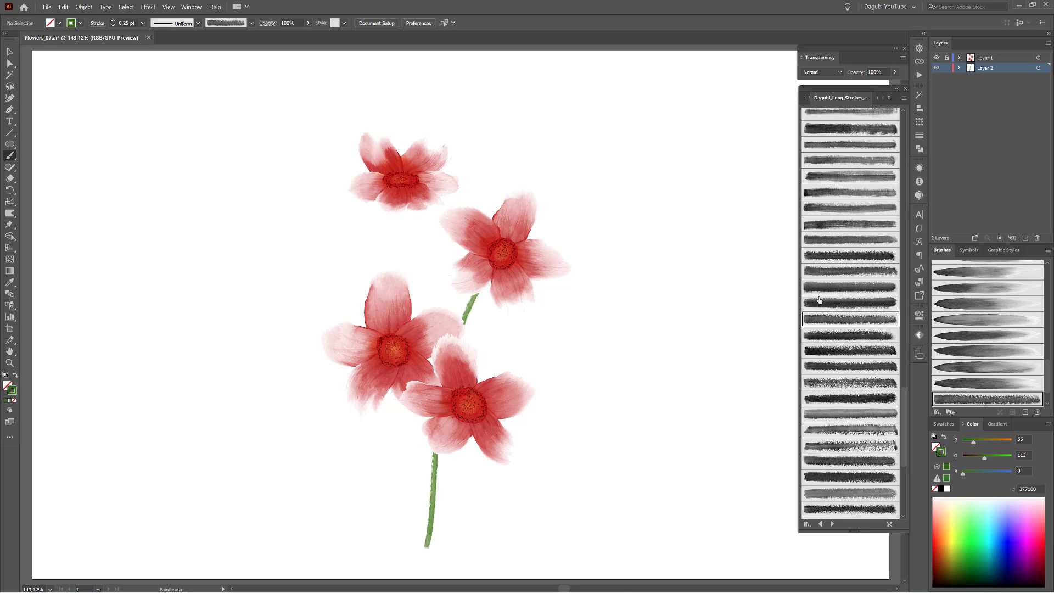
click(859, 367)
drag(415, 196, 409, 172)
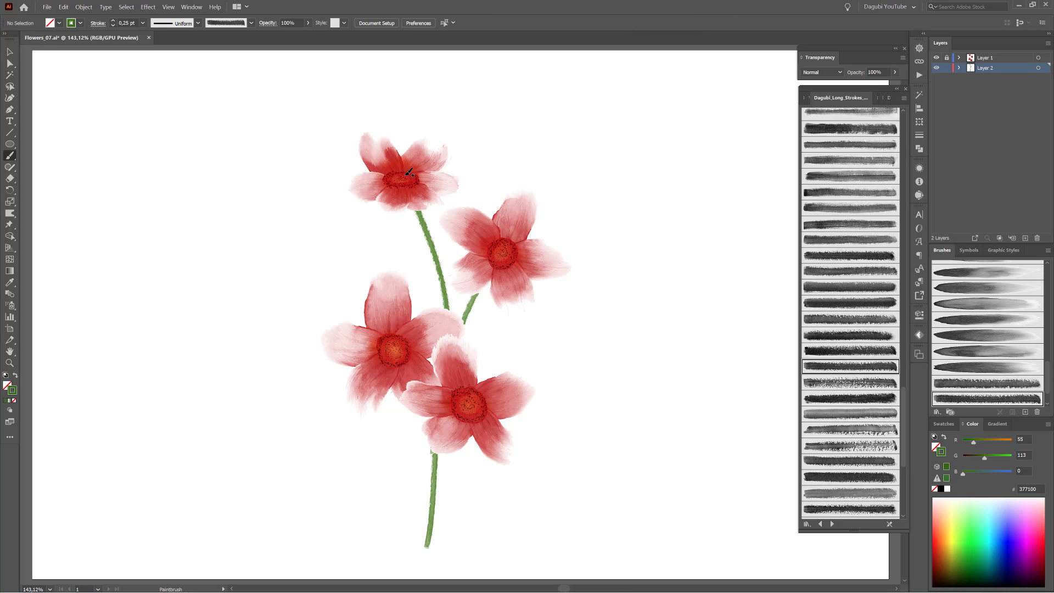
- Paint green stems below the two lower flowers, using another textured long-stroke brush for each
click(849, 271)
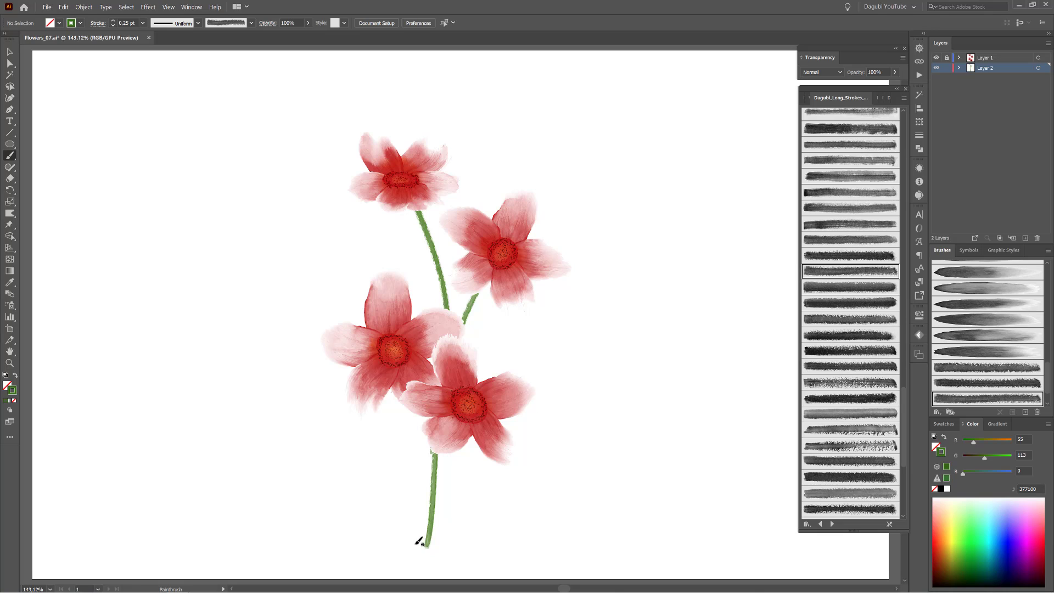
drag(406, 396, 406, 396)
click(850, 255)
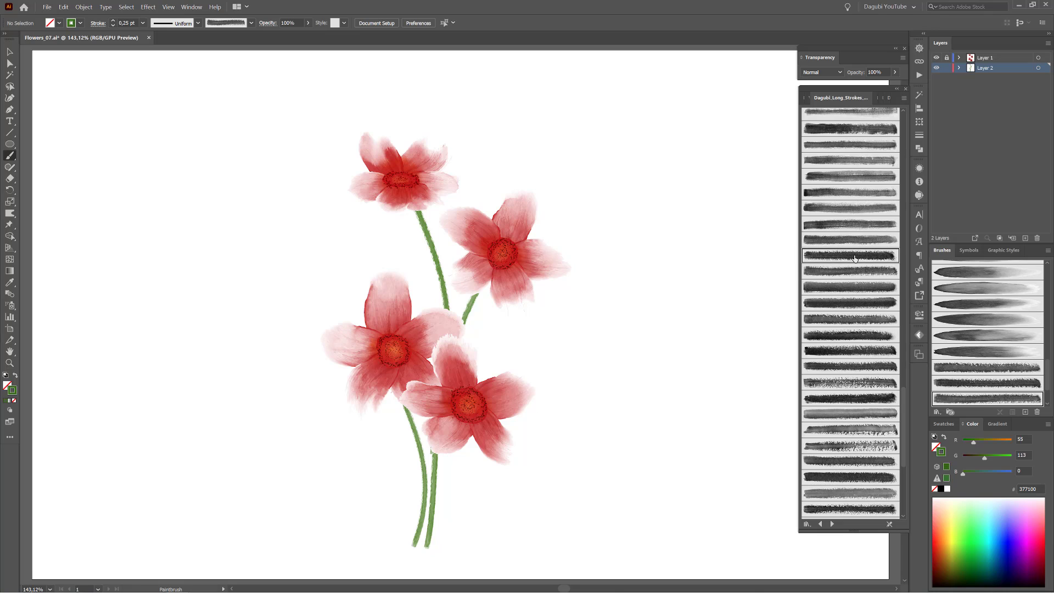
drag(459, 542, 454, 451)
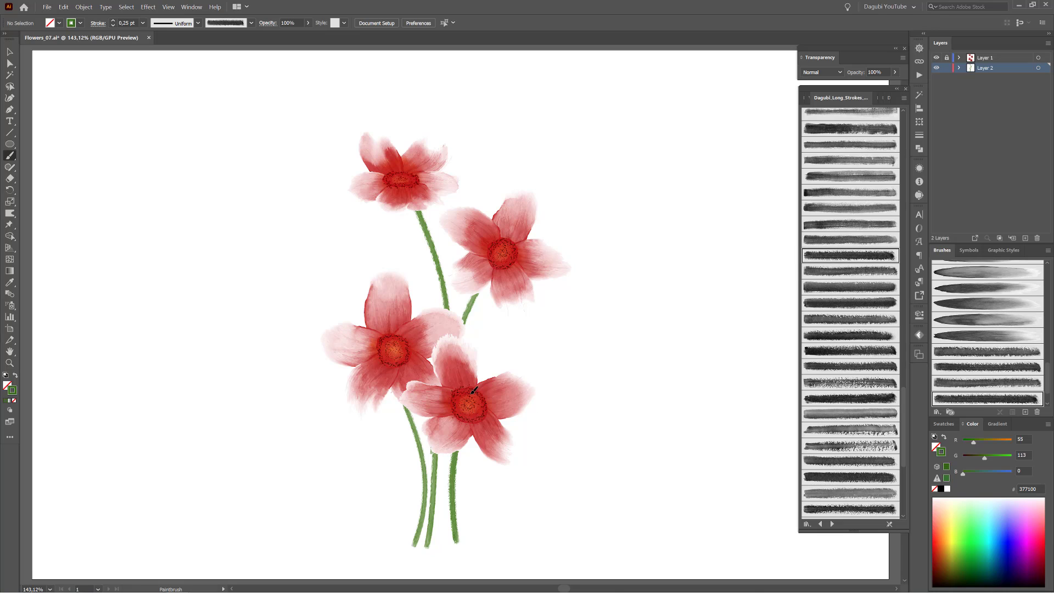
- Open the Dagubi Short Strokes brush library, choose a tapered brush and paint a thin green branch off the top flower's stem
click(940, 411)
click(700, 485)
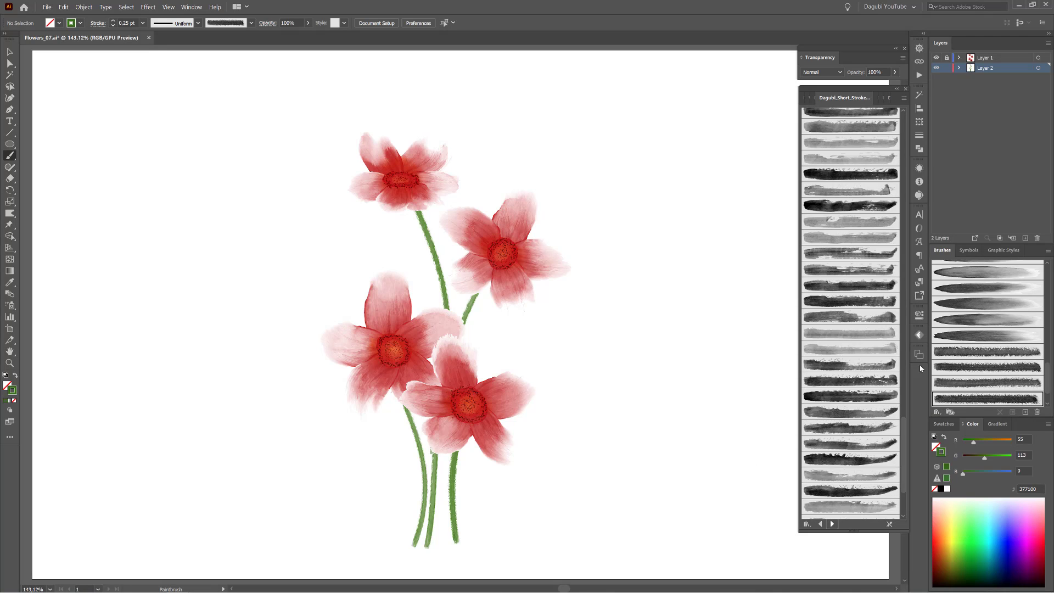
click(850, 263)
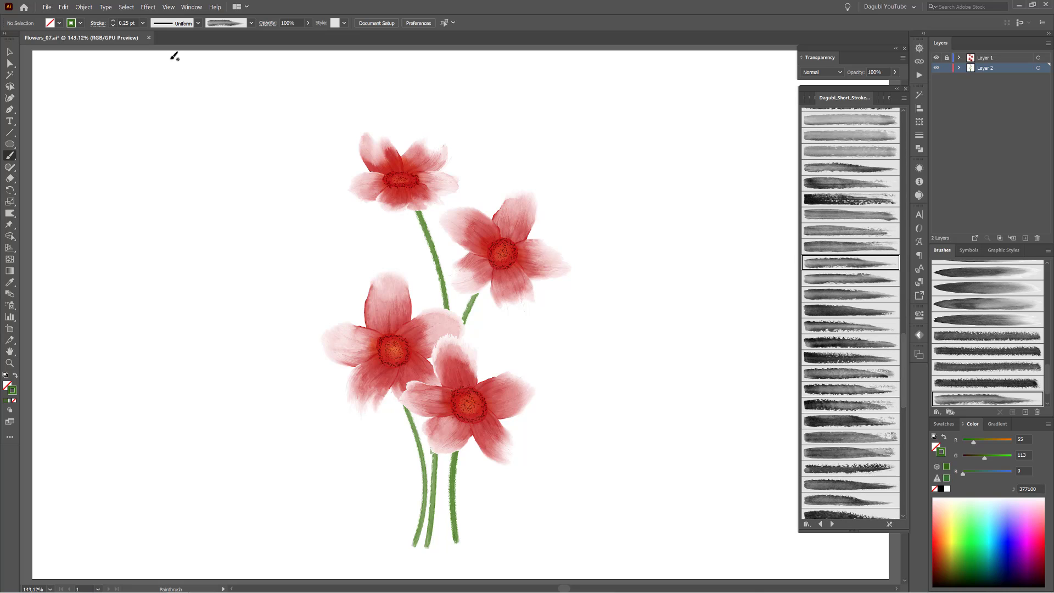
drag(482, 178, 480, 183)
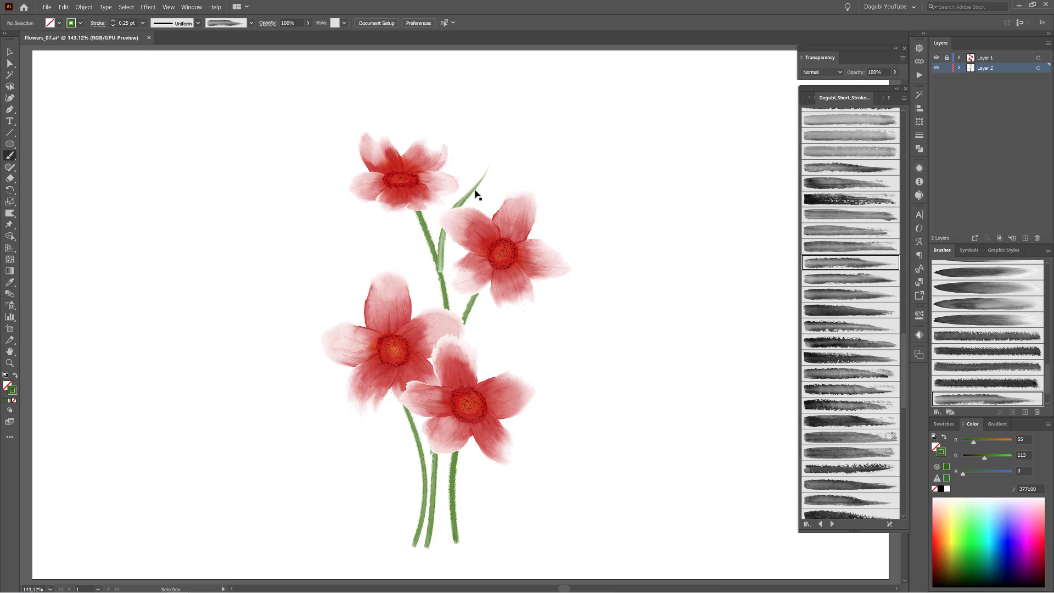
- Set the new branch to Darken blending and 0.2 pt stroke weight, and apply a different tapered short-stroke brush to it
click(821, 72)
click(814, 84)
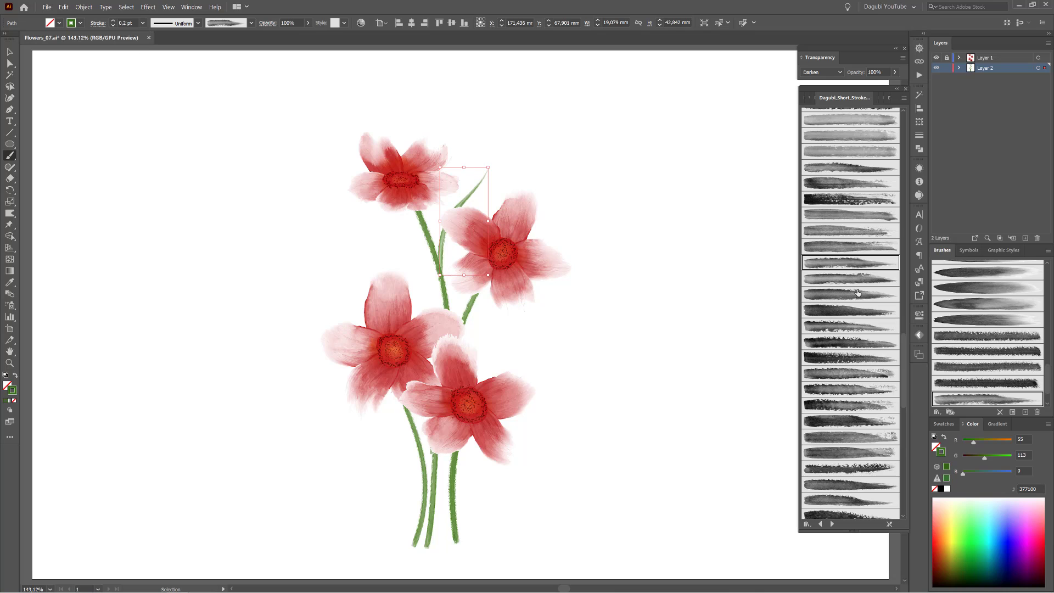
click(850, 311)
key(ctrl+shift+a)
- Paint a curved branch off each side of the lower stems, using a different tapered short-stroke brush for each
click(849, 358)
mouse_move(463, 521)
mouse_down()
mouse_move(471, 483)
mouse_move(524, 433)
mouse_up()
click(844, 421)
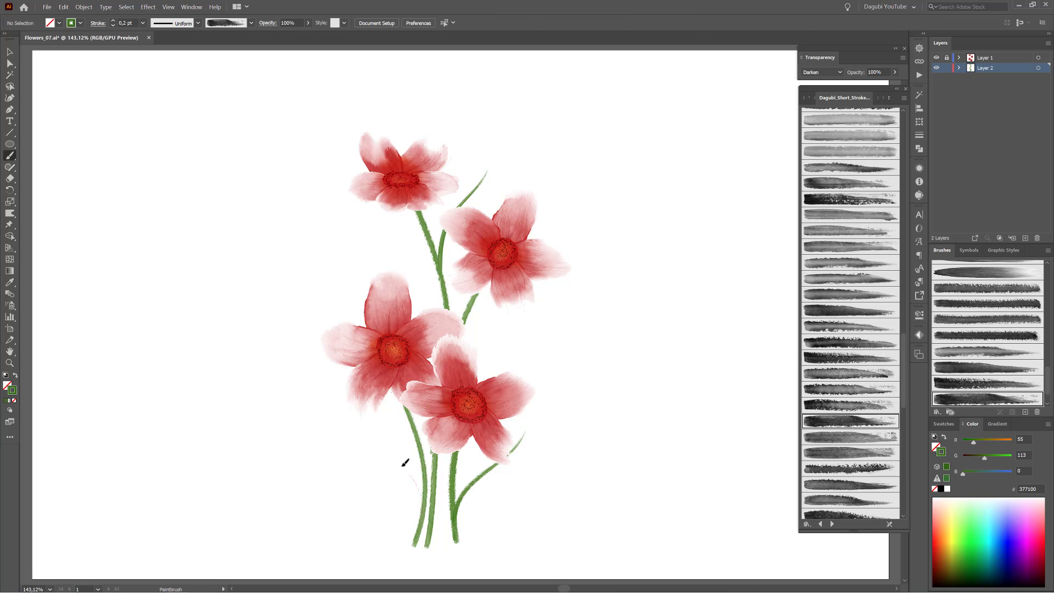
drag(405, 464, 390, 446)
- Paint a curved branch above the left flower and another beside the lowest flower, each with a different short-stroke brush
click(850, 485)
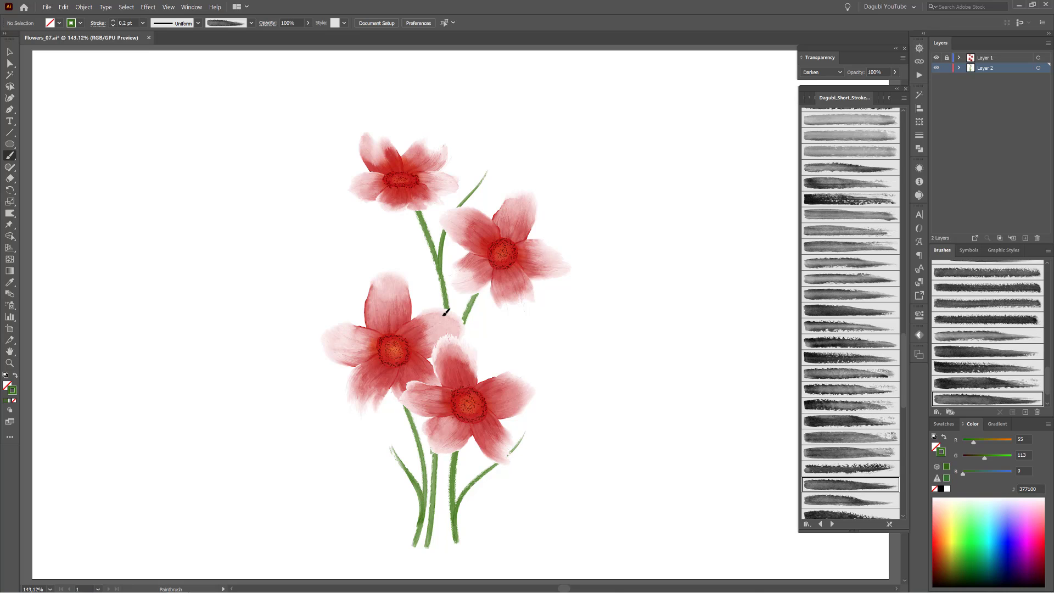
drag(443, 311, 358, 248)
scroll(850, 439, down, 3)
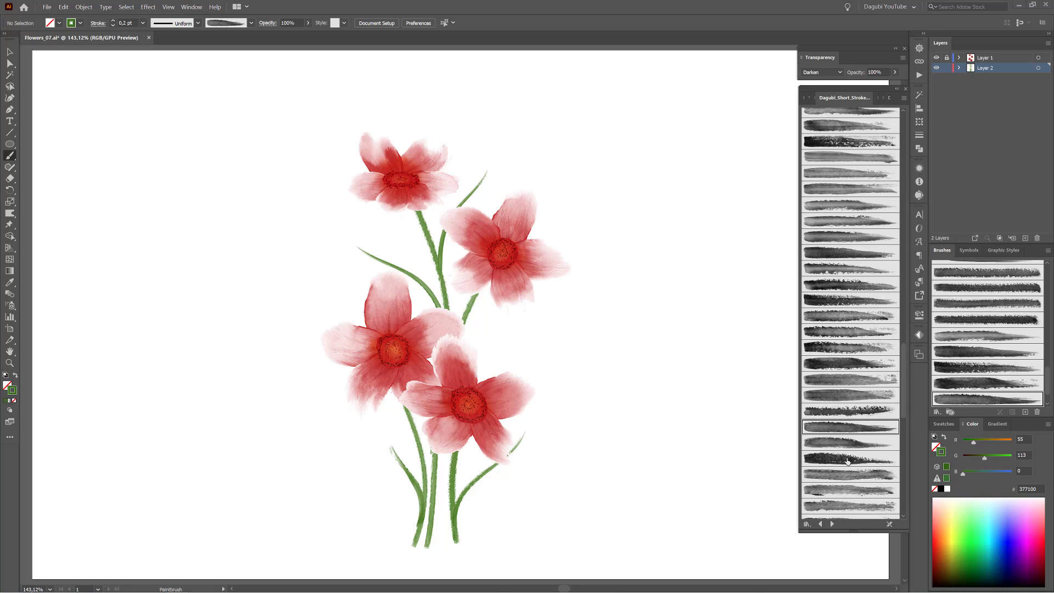
click(849, 457)
drag(542, 341, 542, 342)
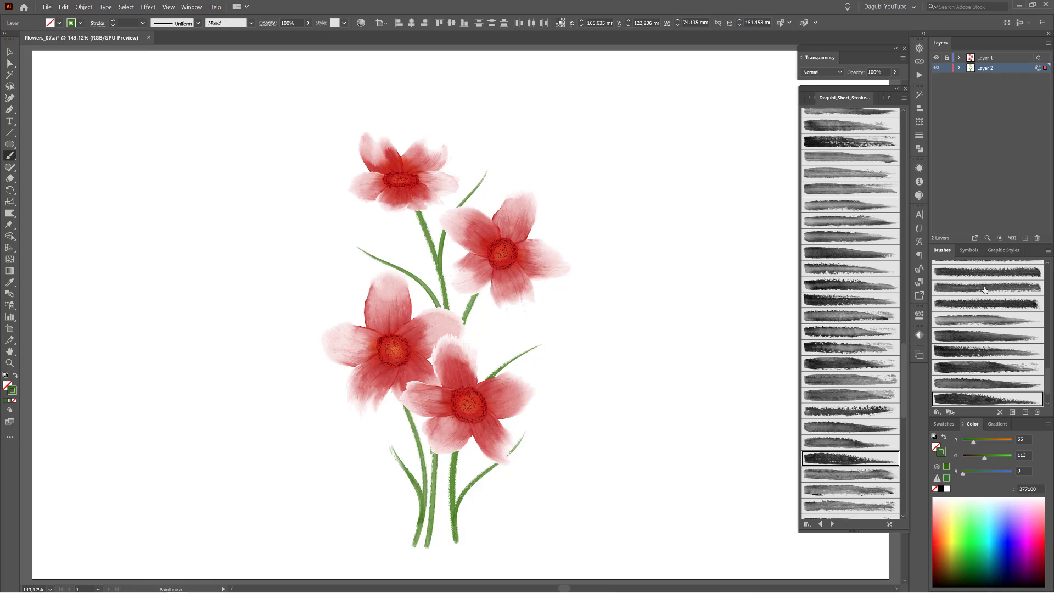
- Recolor all stems and branches on Layer 2 to a darker green (365d00) and open the Stamps Washes Gradient brush library
drag(979, 460, 978, 460)
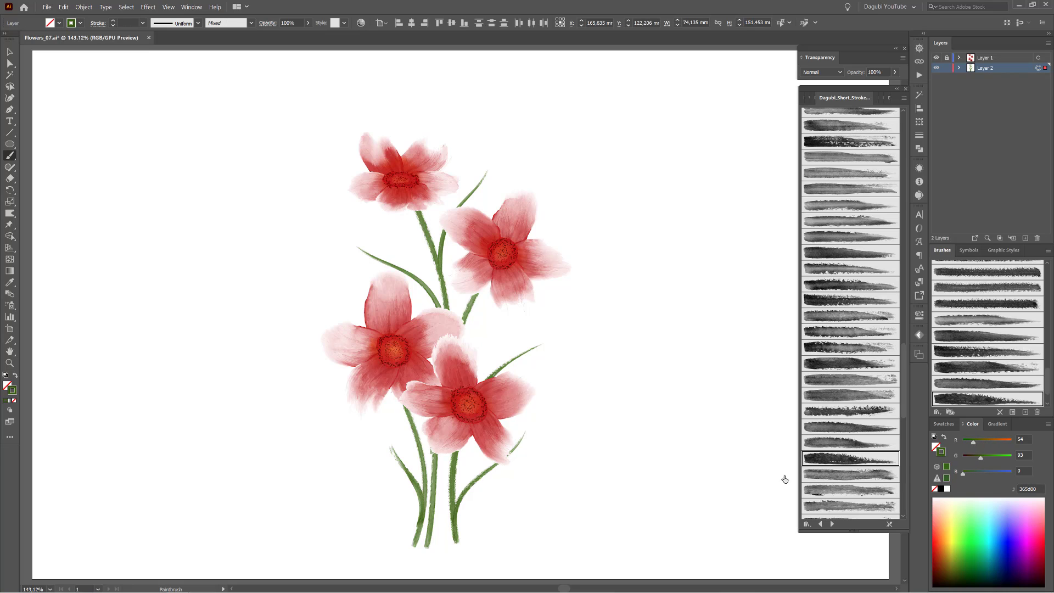
ctrl+click(735, 384)
click(877, 97)
click(878, 97)
scroll(855, 315, down, 5)
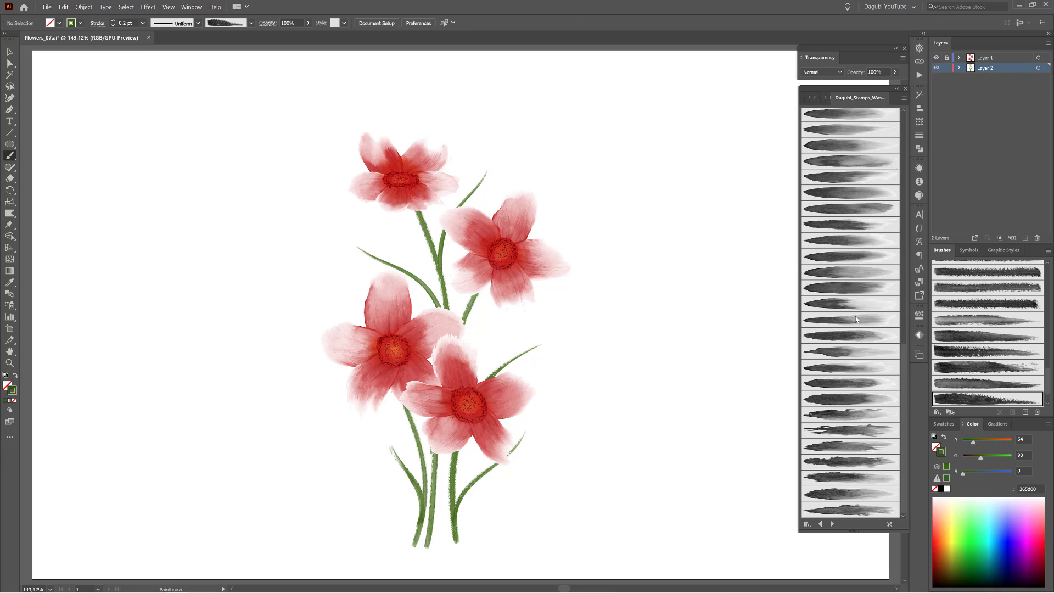
- Paint a test leaf beside the bouquet, give it a tapered width profile and 0.75 pt stroke weight, and delete the leaf
click(850, 308)
mouse_move(673, 305)
mouse_down()
mouse_move(686, 332)
mouse_move(645, 291)
mouse_up()
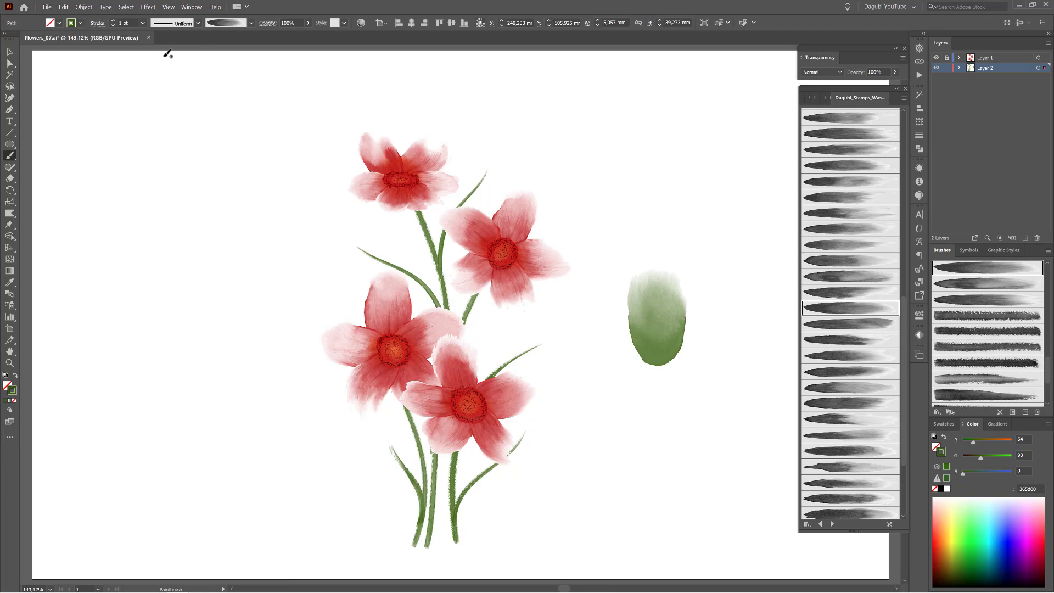
click(170, 23)
click(160, 131)
click(114, 25)
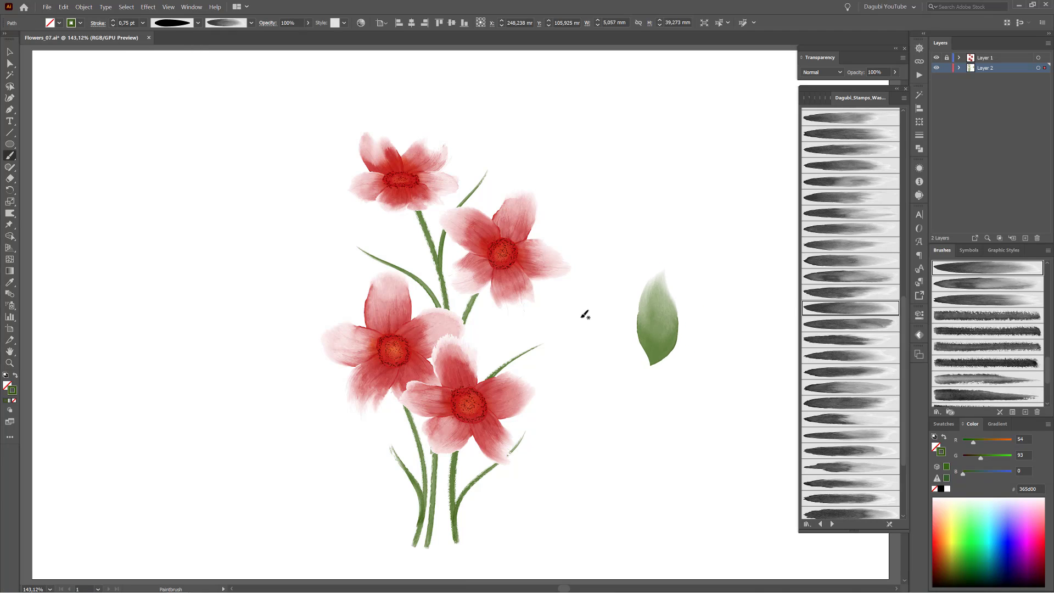
drag(675, 328, 664, 318)
key(Delete)
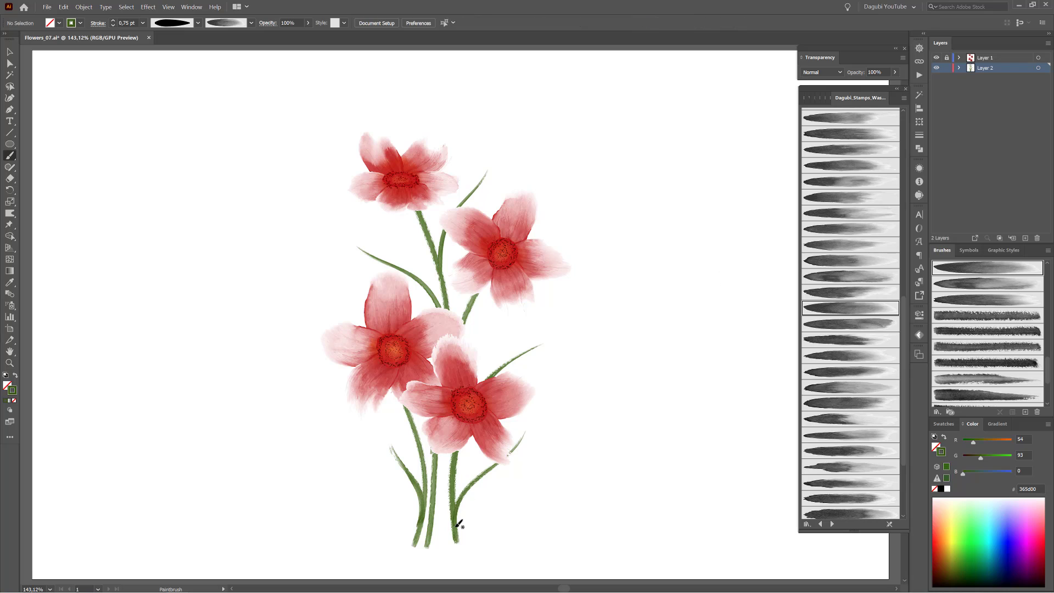
- Paint four green leaves along the lower right stem and its branch with different gradient wash brushes
drag(458, 524, 515, 486)
key(ctrl+shift+a)
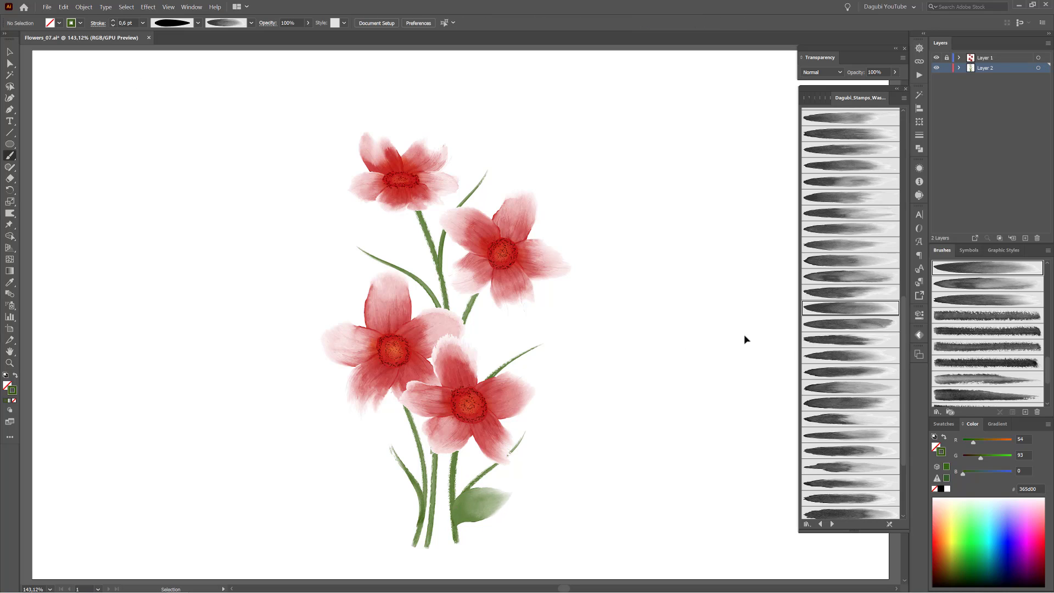
click(842, 277)
mouse_move(473, 482)
mouse_down()
mouse_move(479, 440)
mouse_move(555, 407)
mouse_up()
click(830, 262)
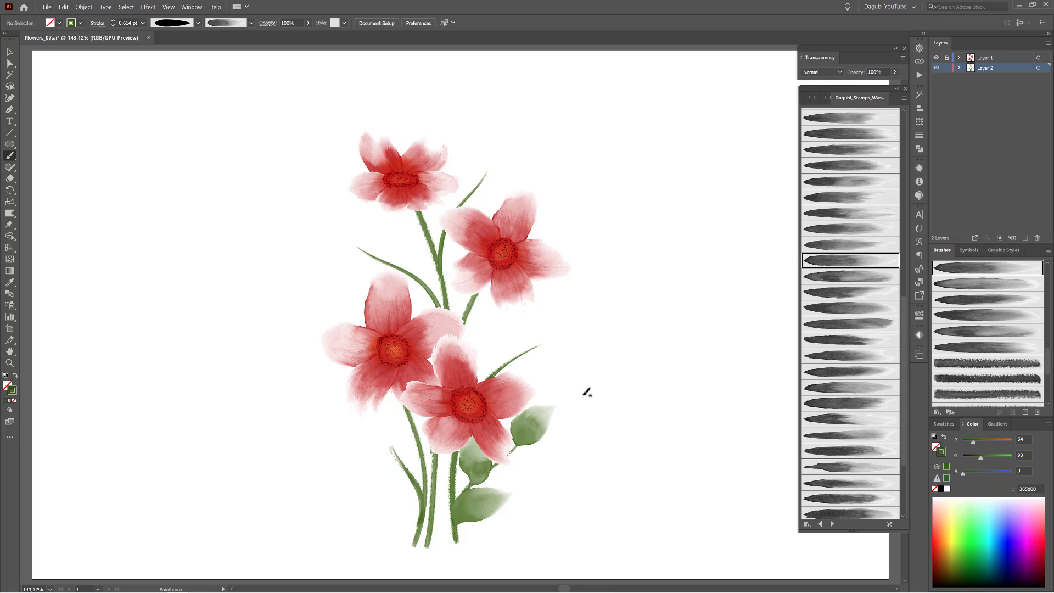
click(836, 420)
mouse_move(502, 467)
mouse_down()
mouse_move(522, 454)
mouse_move(522, 471)
mouse_move(497, 477)
mouse_up()
key(ctrl+shift+a)
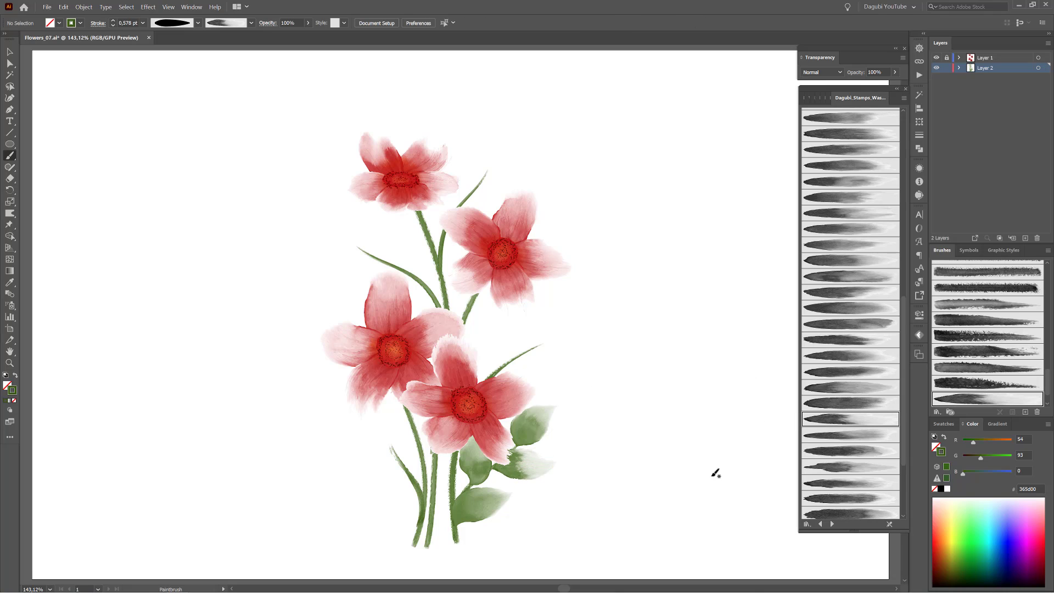
- Paint three leaves along the lower left stem and its branch, using a different gradient wash brush for each
click(850, 339)
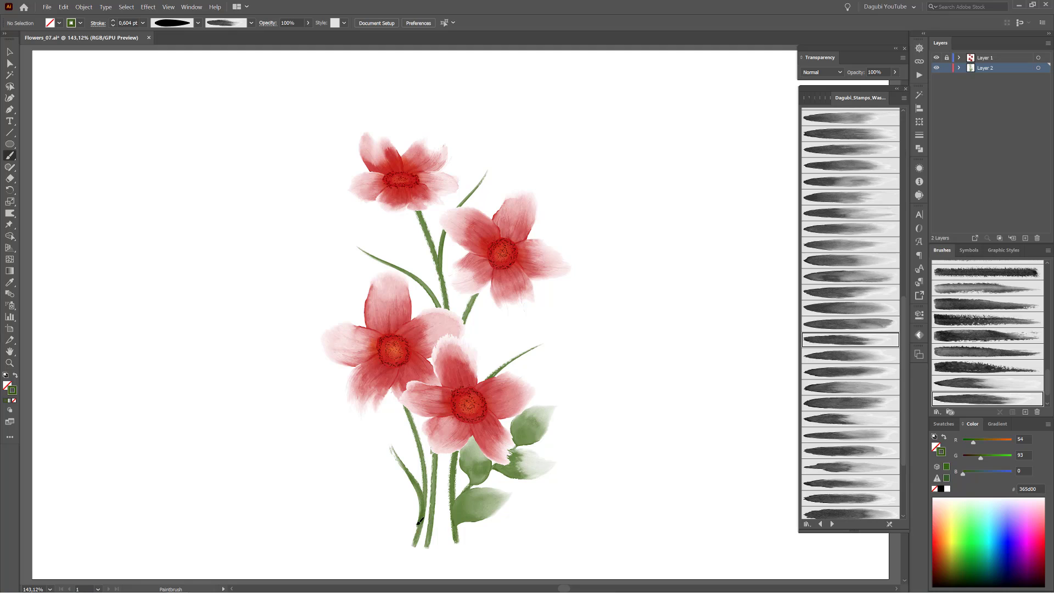
drag(419, 521, 393, 518)
click(853, 247)
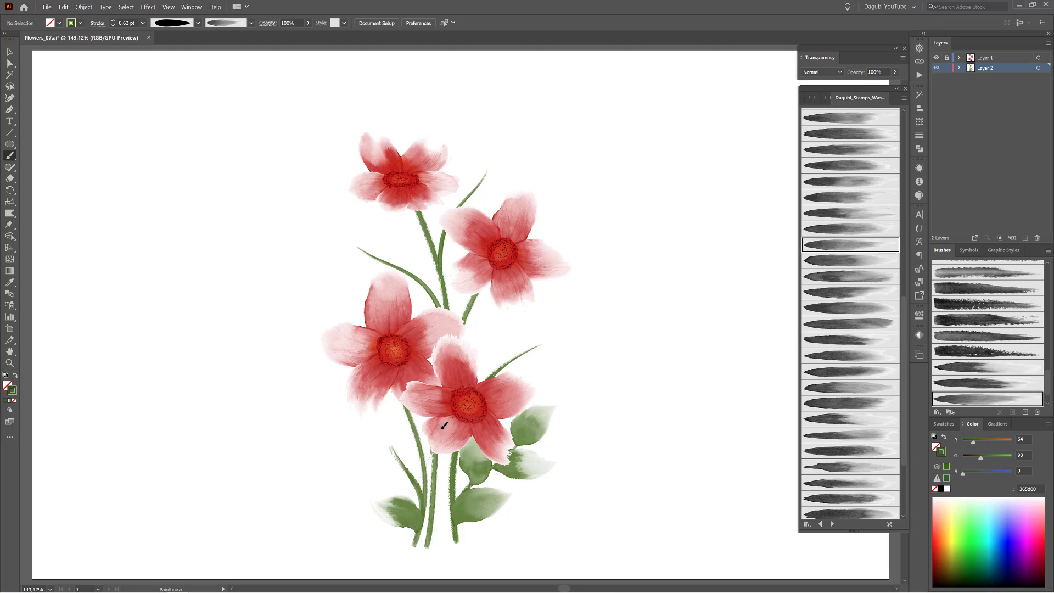
drag(439, 447, 413, 486)
click(818, 230)
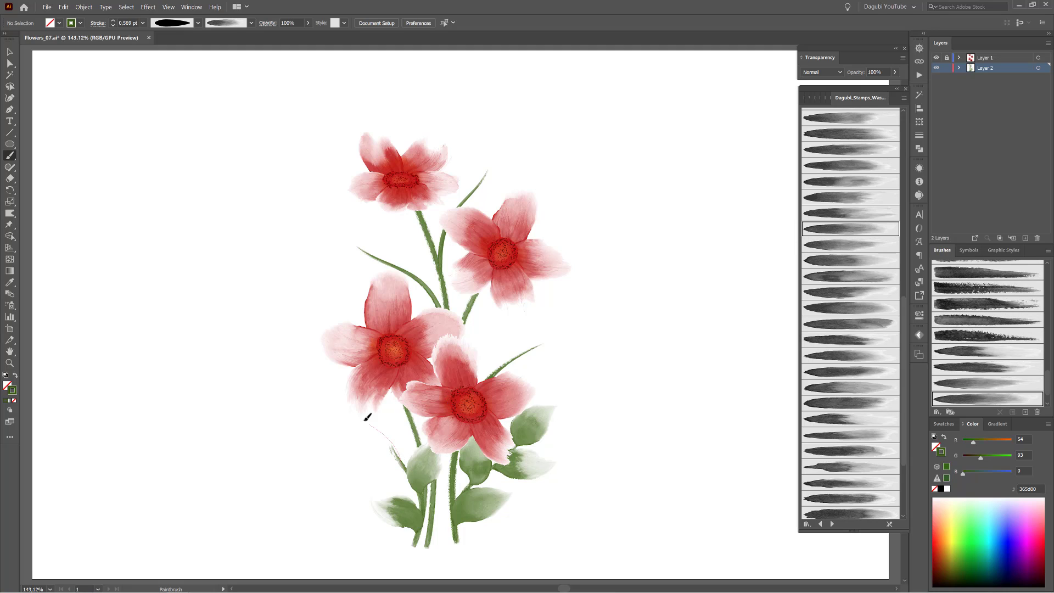
drag(367, 417, 364, 415)
- Paint a small leaf of 0.4 pt weight on the lower left branch and another leaf between the lower stems
click(864, 214)
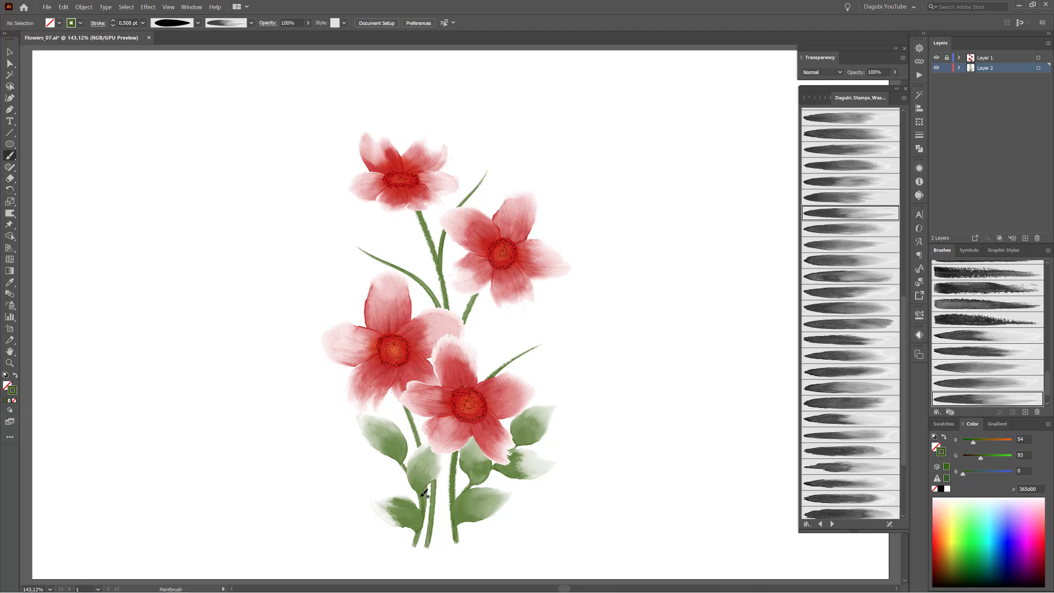
drag(424, 493, 380, 460)
click(113, 25)
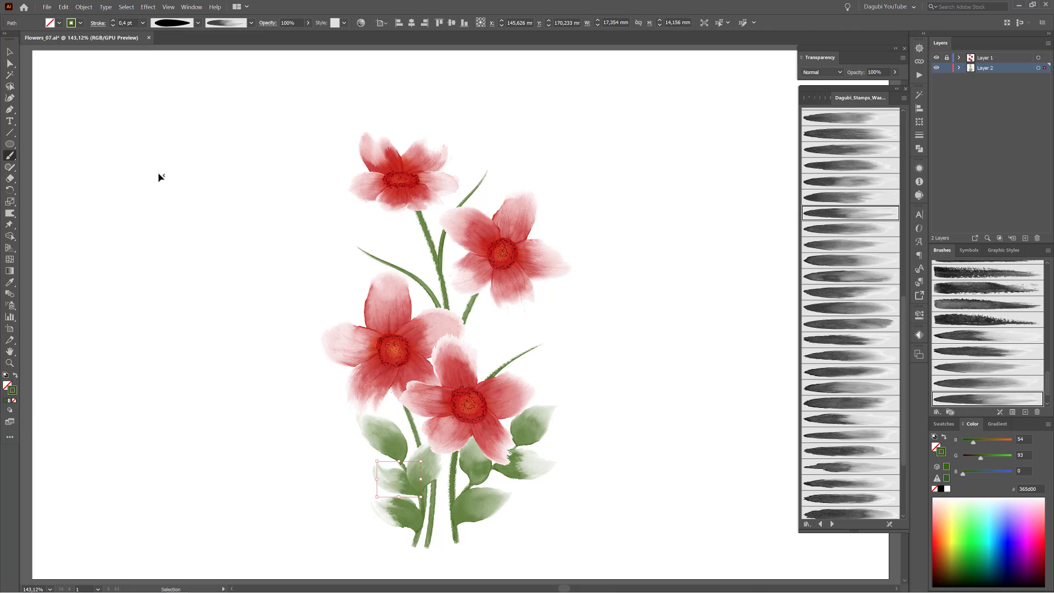
ctrl+click(161, 175)
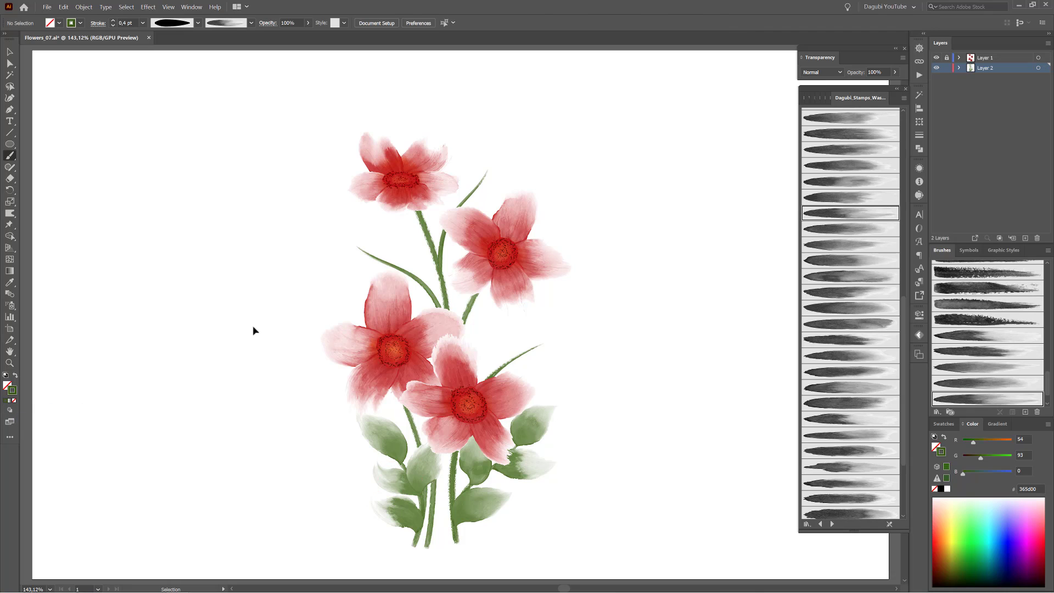
click(848, 453)
drag(429, 502, 465, 445)
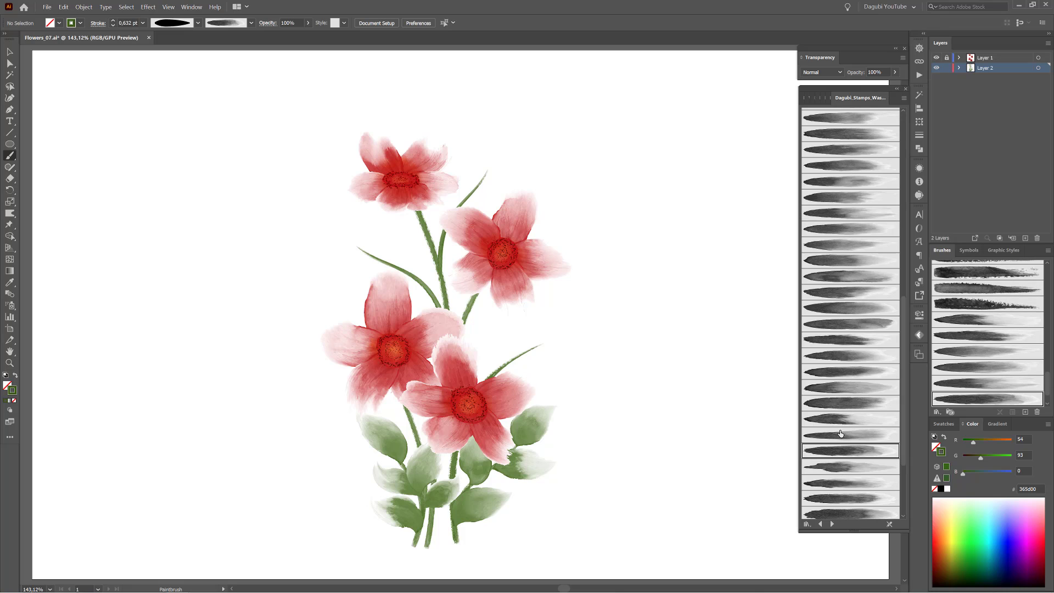
- Paint four leaves along the branch beside the lowest flower with different brushes from the start of the Stamps Washes Gradient library
scroll(840, 434, up, 10)
click(869, 133)
drag(484, 386, 475, 337)
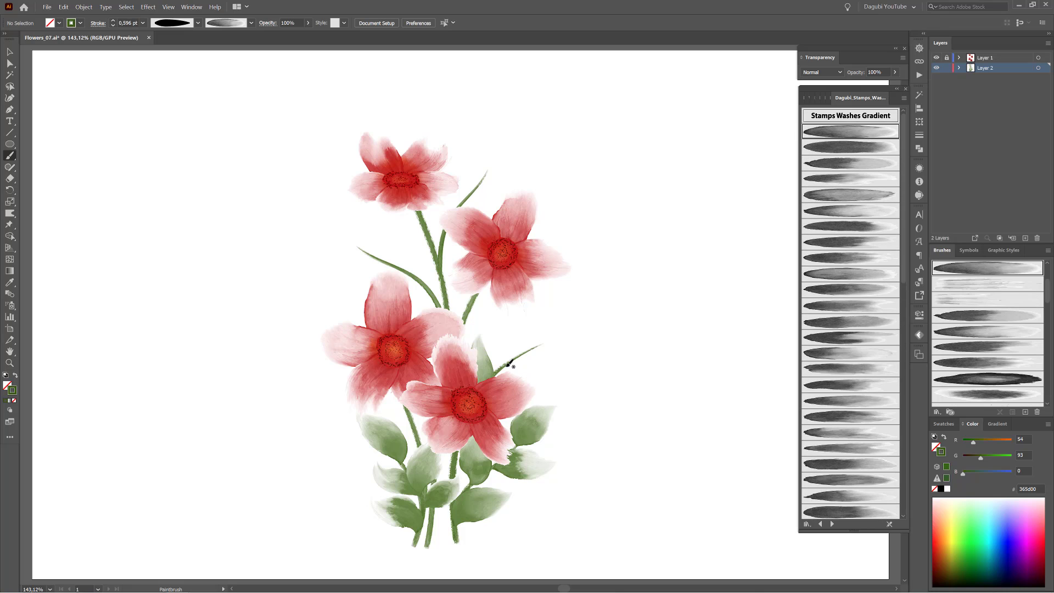
mouse_move(504, 370)
mouse_down()
mouse_move(563, 357)
mouse_move(509, 331)
mouse_move(520, 309)
mouse_up()
click(867, 164)
click(112, 23)
click(852, 196)
drag(530, 350, 601, 330)
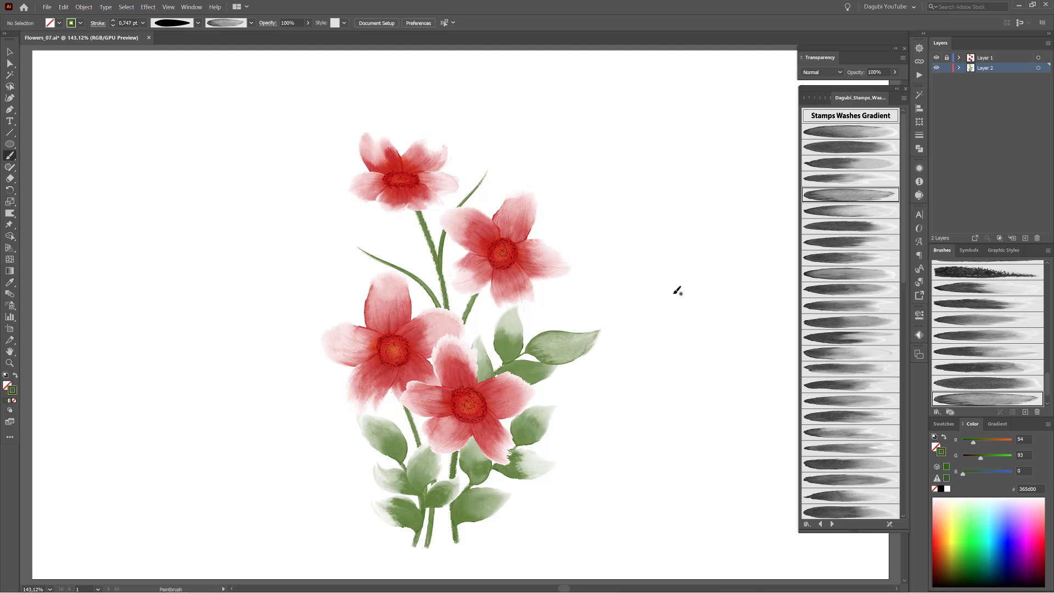
- Paint four leaves around the central stems between the upper and lower flowers, each with a different gradient wash brush
click(851, 211)
drag(467, 320, 514, 290)
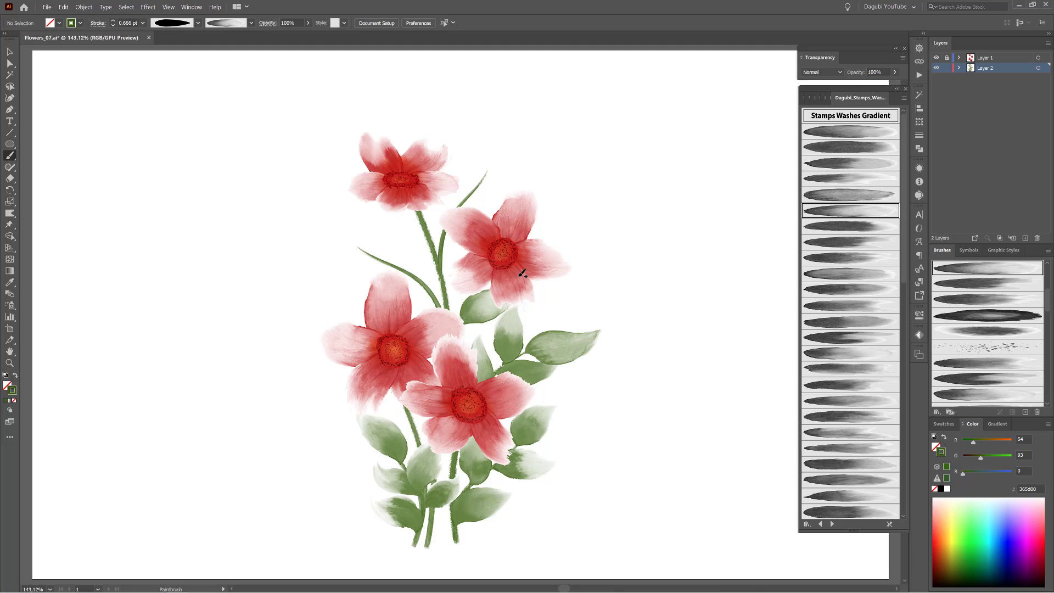
click(846, 229)
click(878, 242)
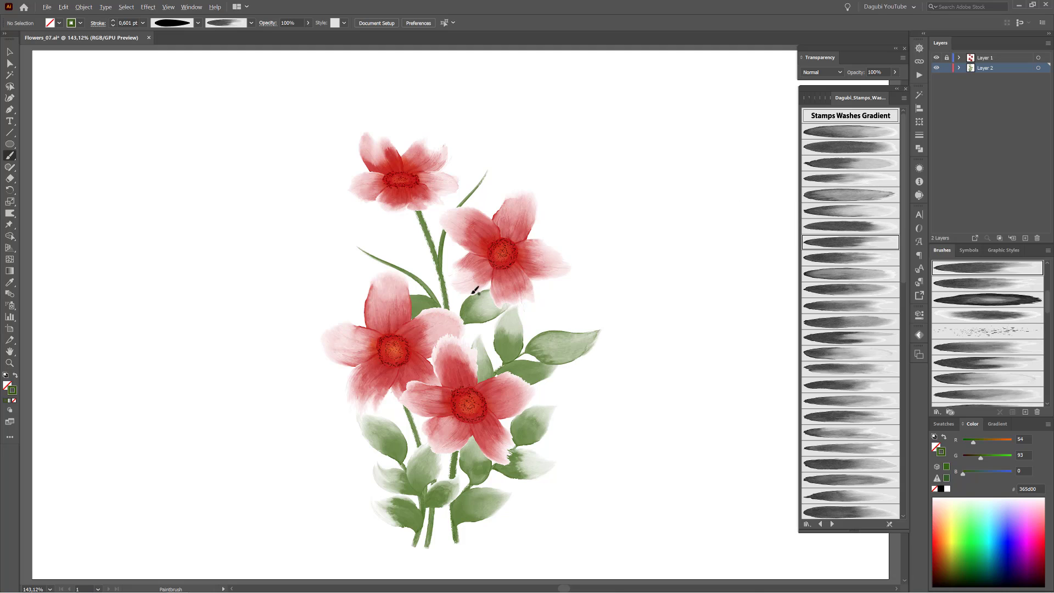
click(846, 258)
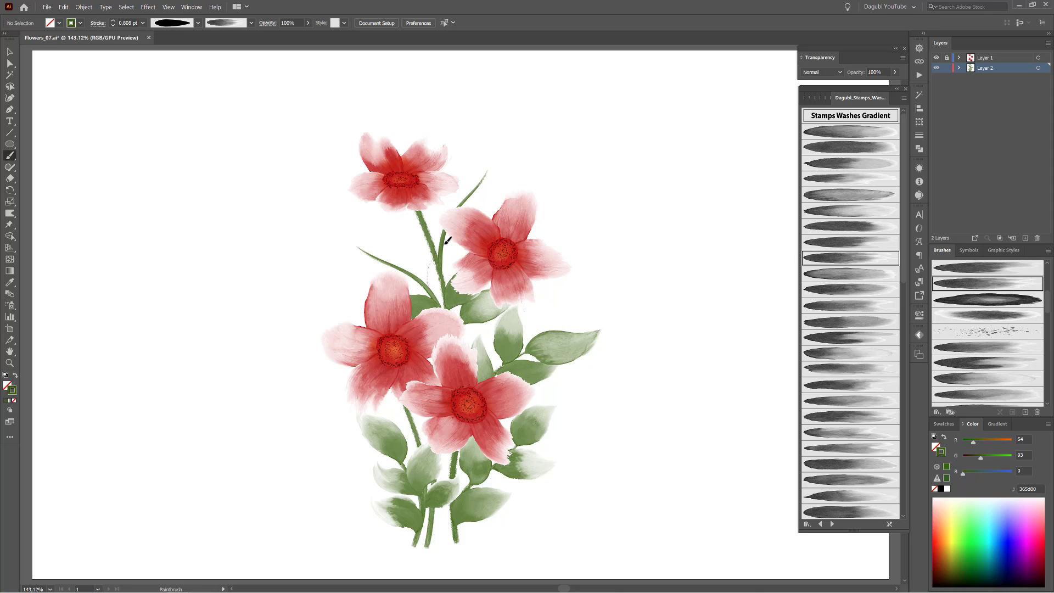
drag(445, 243, 446, 236)
- Paint three leaves along the branch above the left flower, using a different gradient wash brush for each
click(856, 278)
drag(407, 273, 341, 276)
click(857, 290)
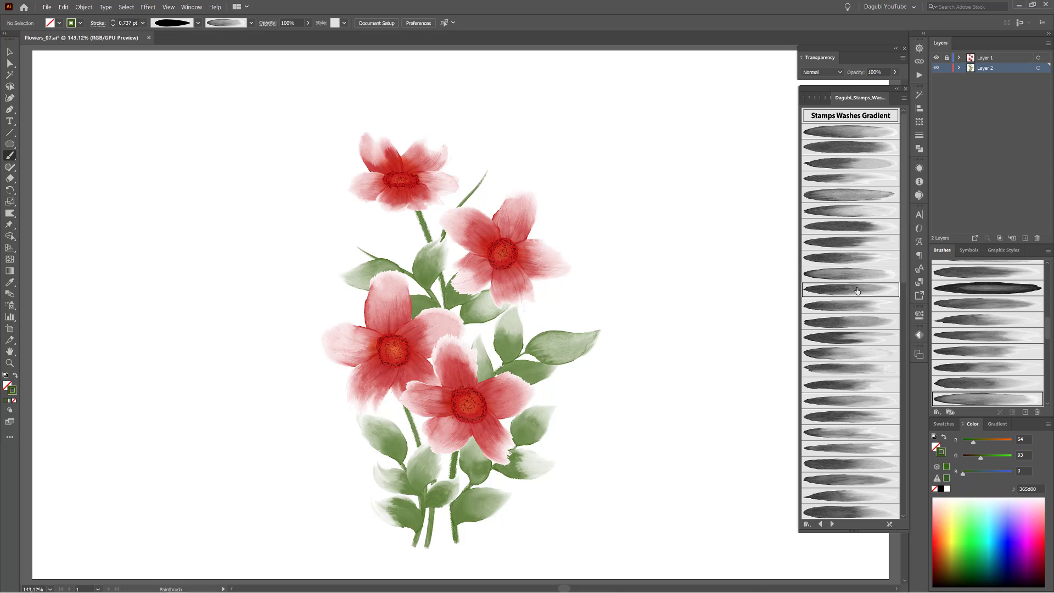
drag(328, 227, 370, 258)
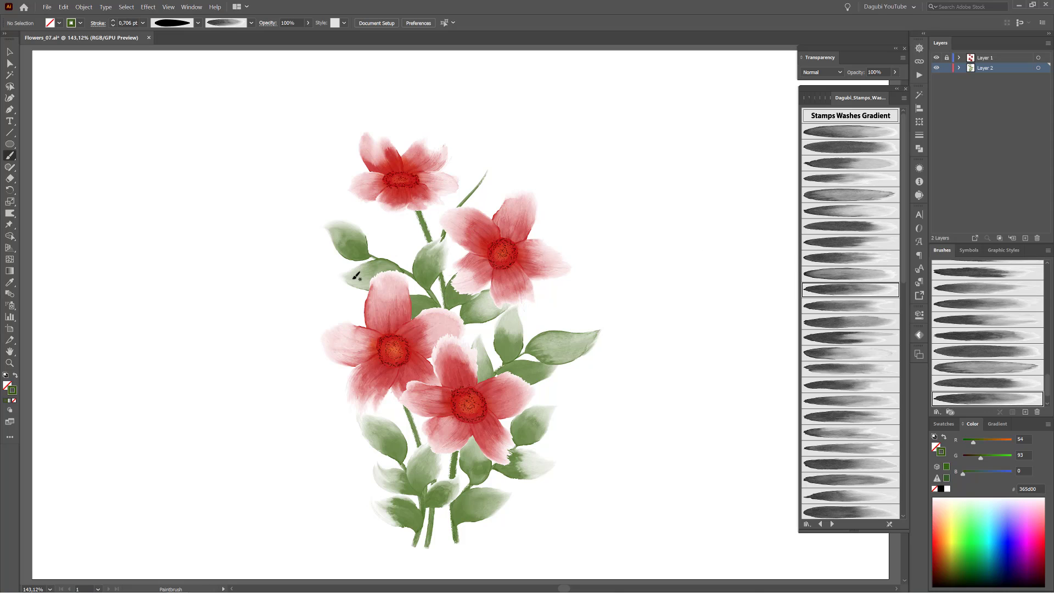
click(848, 308)
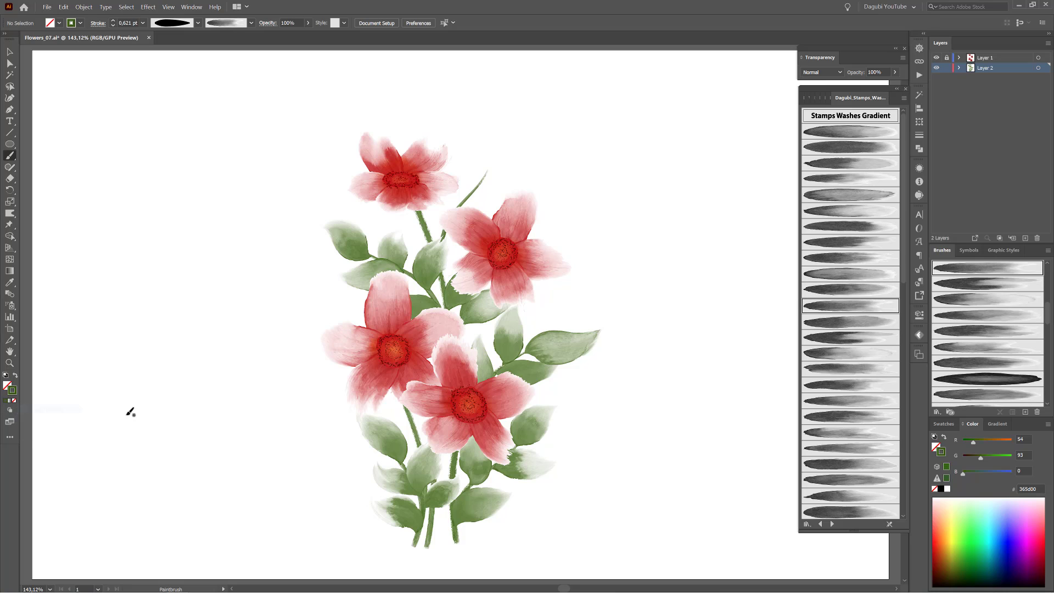
- Paint leaves along the branch between the two upper flowers with different gradient wash brushes, using 0.4 pt for the last small leaf
click(851, 337)
drag(435, 165, 438, 160)
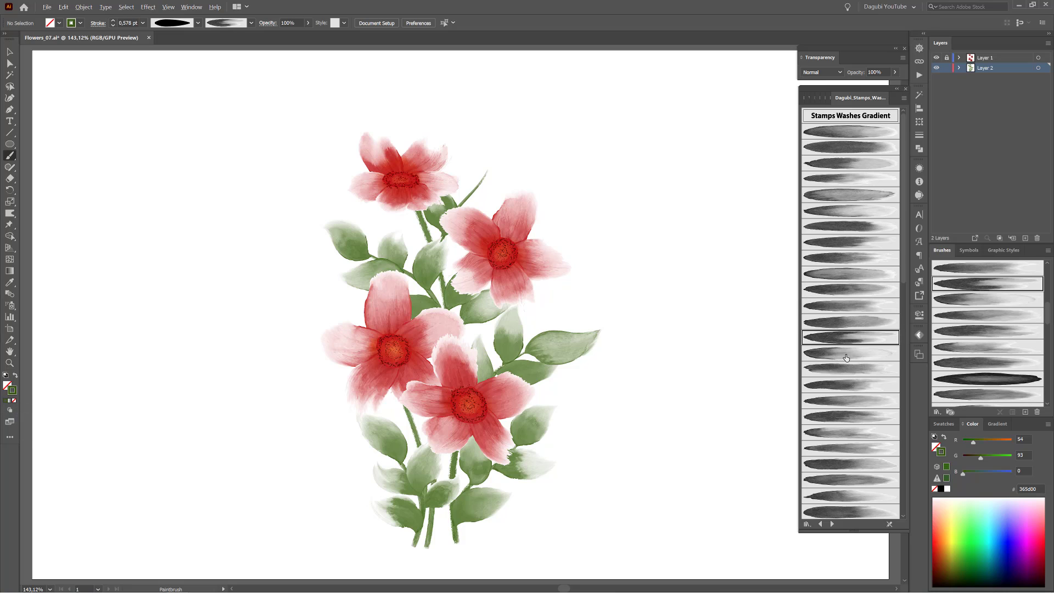
click(845, 356)
mouse_move(457, 208)
mouse_down()
mouse_move(523, 162)
mouse_move(488, 170)
mouse_move(491, 133)
mouse_up()
click(852, 369)
click(865, 388)
click(113, 26)
click(114, 26)
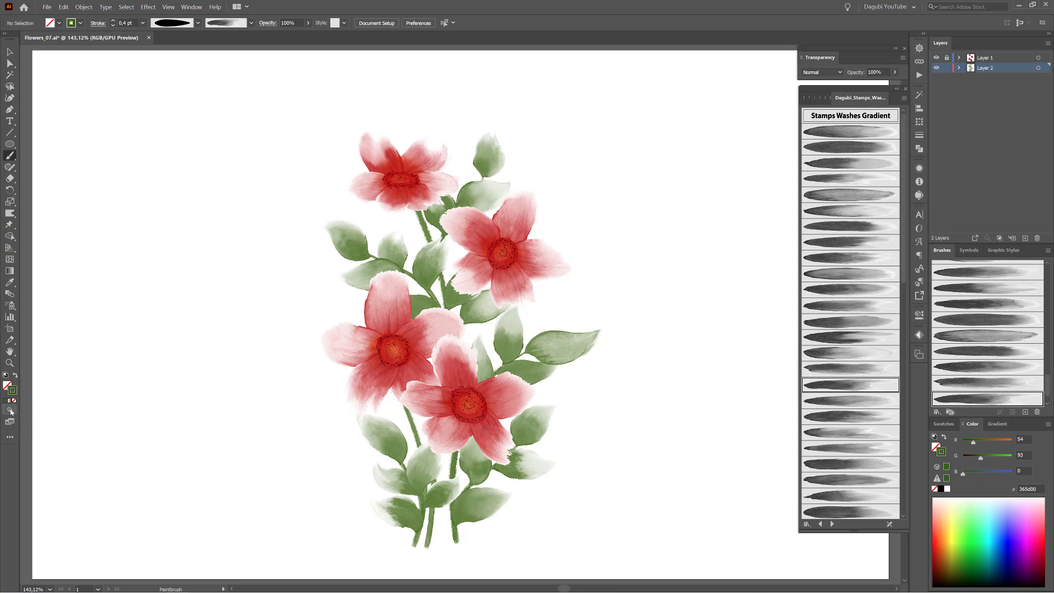
drag(447, 133, 447, 134)
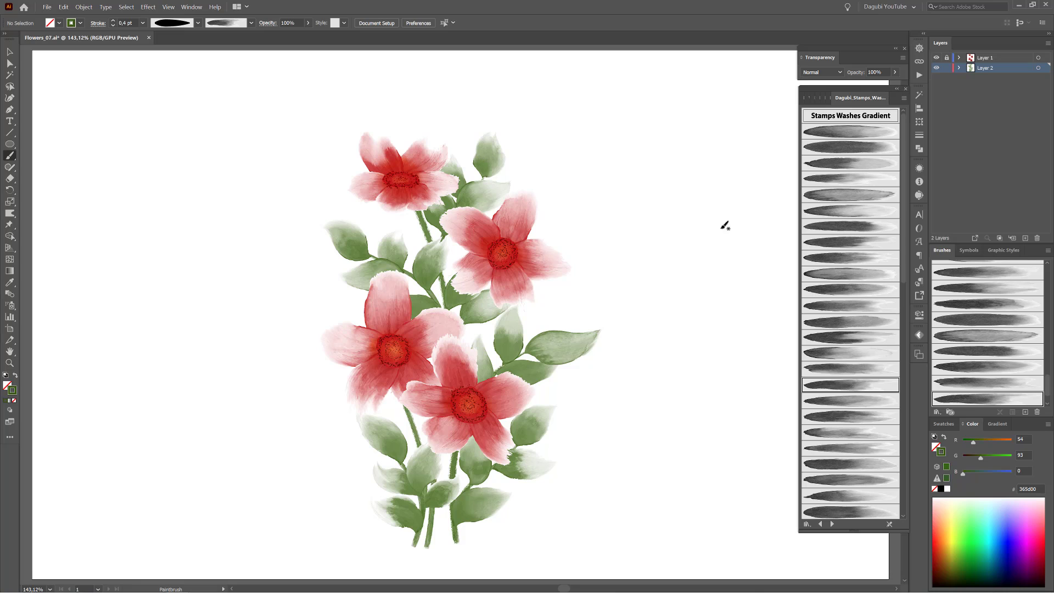
- Set the blending mode to Multiply, test a faint dry-bristle stroke from the VariousFree Brushes library, undo it and pick the neighbouring brush
click(809, 98)
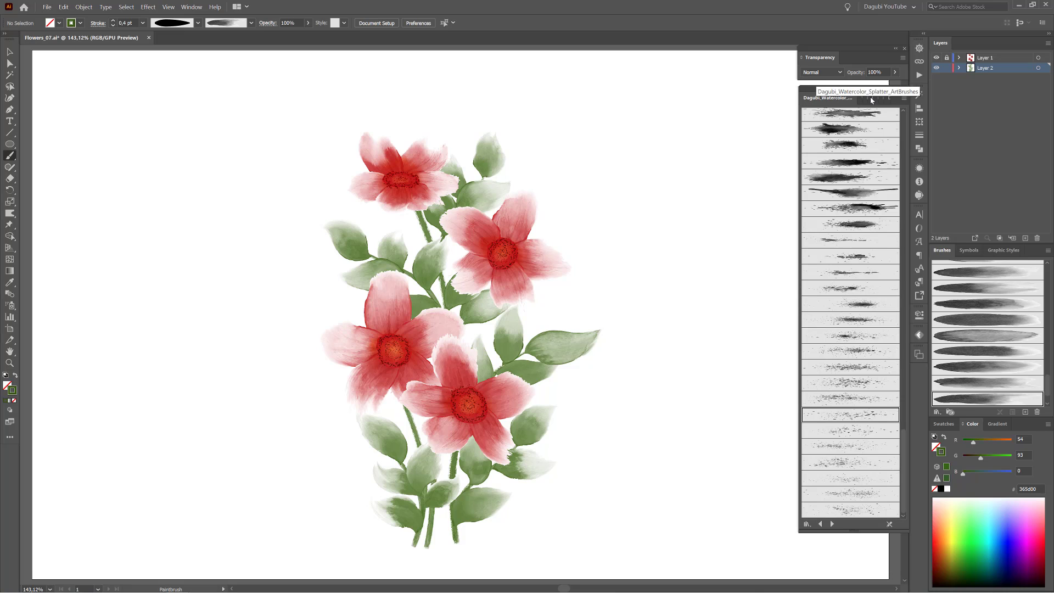
click(835, 372)
click(821, 72)
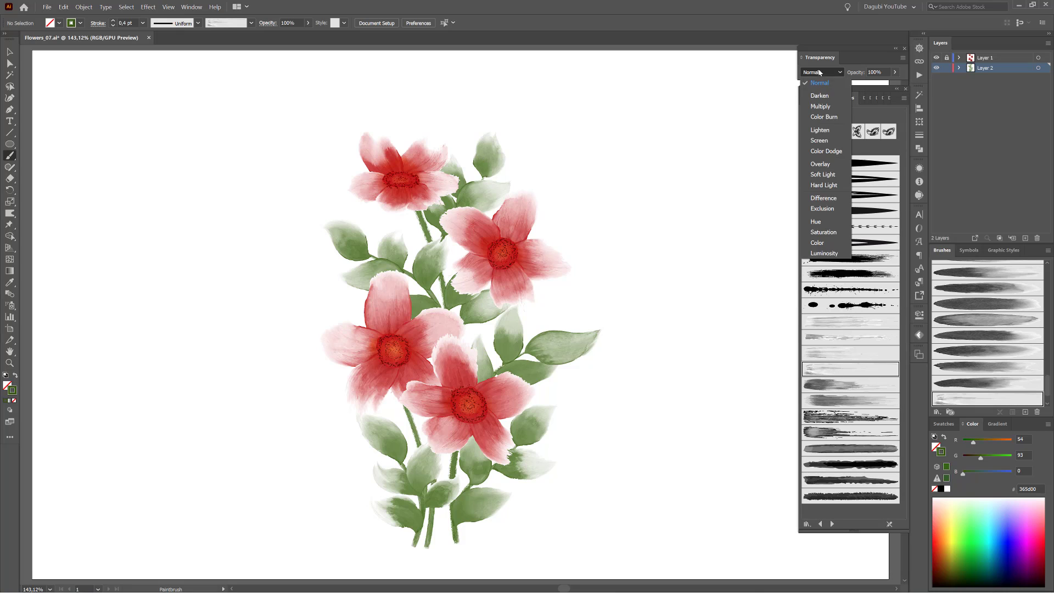
click(805, 108)
drag(651, 190, 657, 245)
key(ctrl+z)
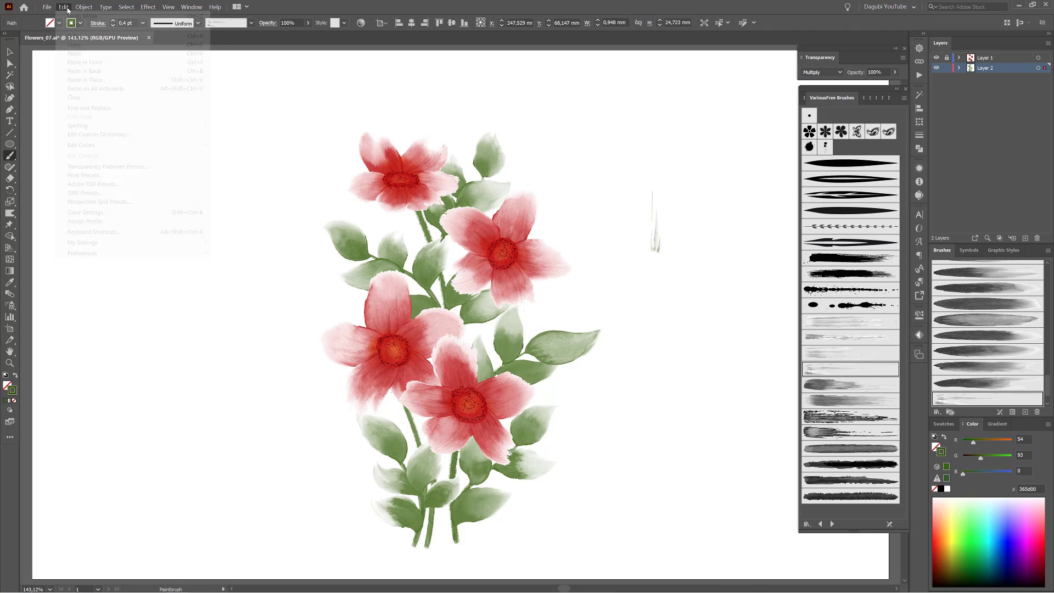
click(845, 353)
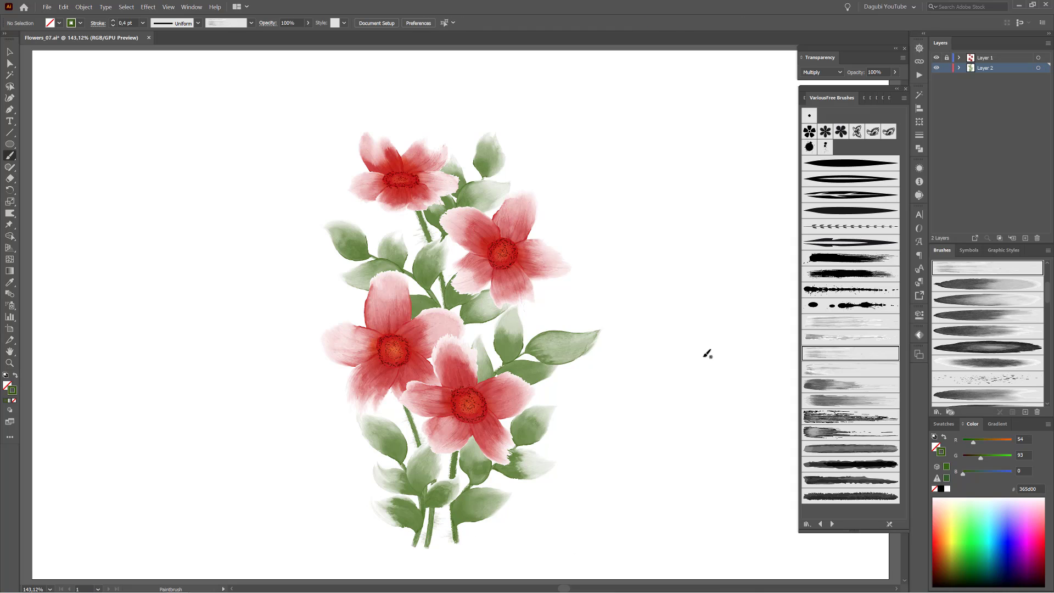
- Paint a curling tendril outwards from behind the lowest flower, using a gradient wash brush, an elliptical width profile and 0.5 pt stroke
scroll(1005, 335, down, 5)
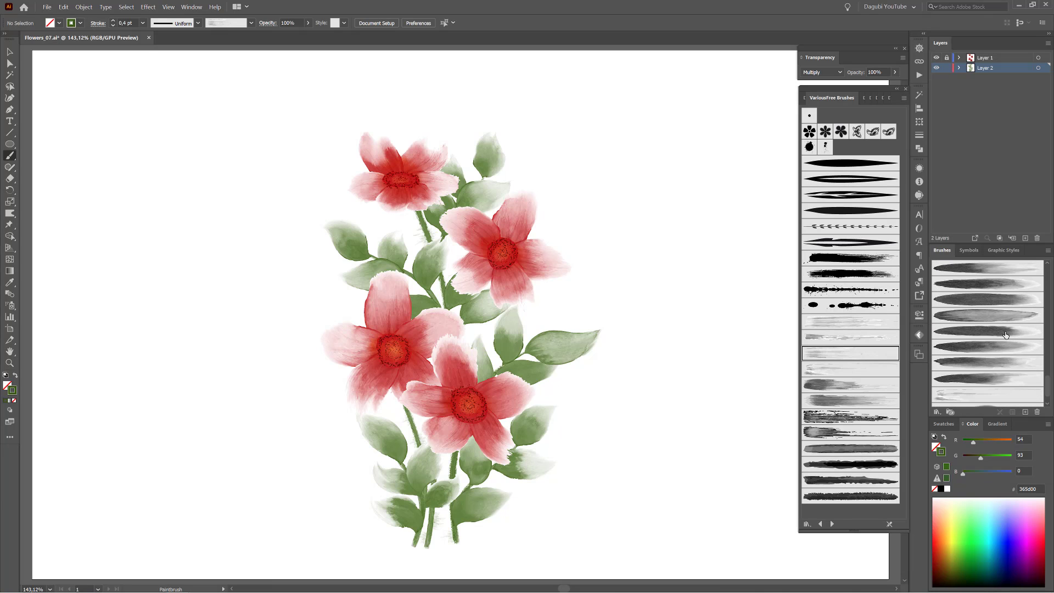
click(996, 364)
click(198, 23)
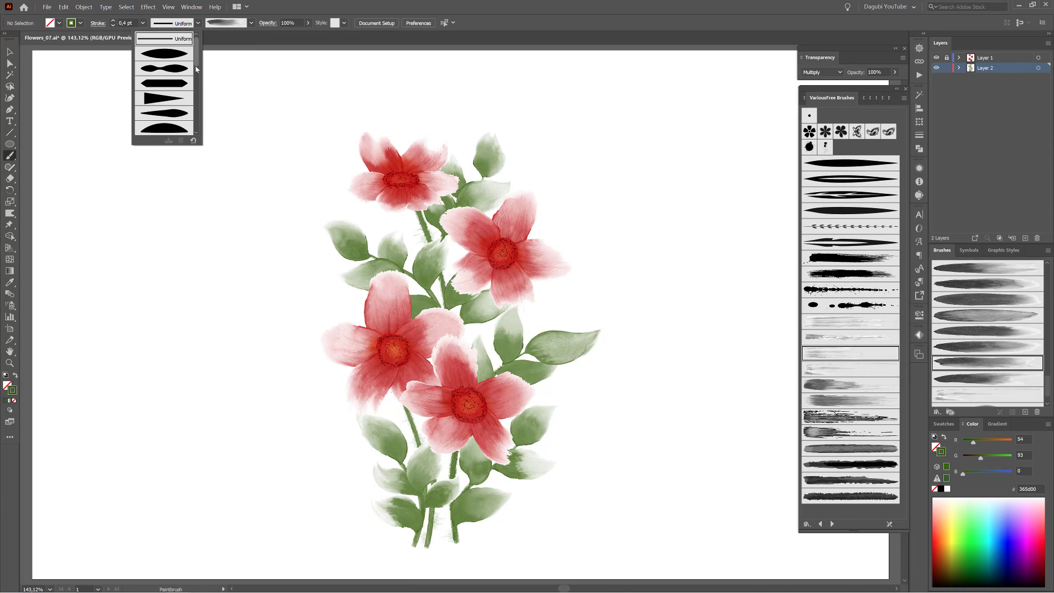
click(167, 55)
drag(680, 249, 689, 187)
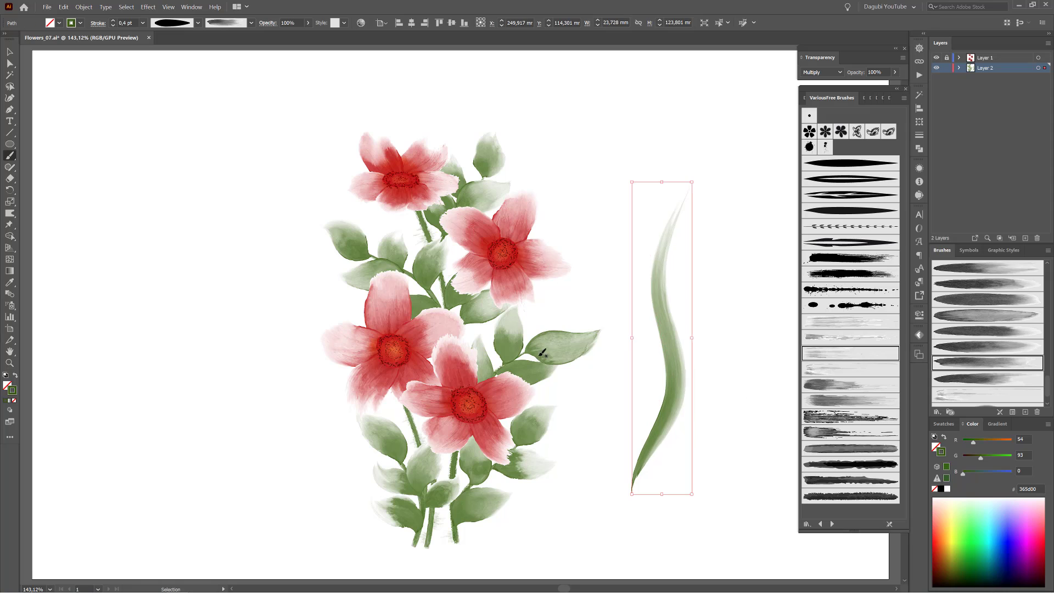
click(113, 21)
key(Delete)
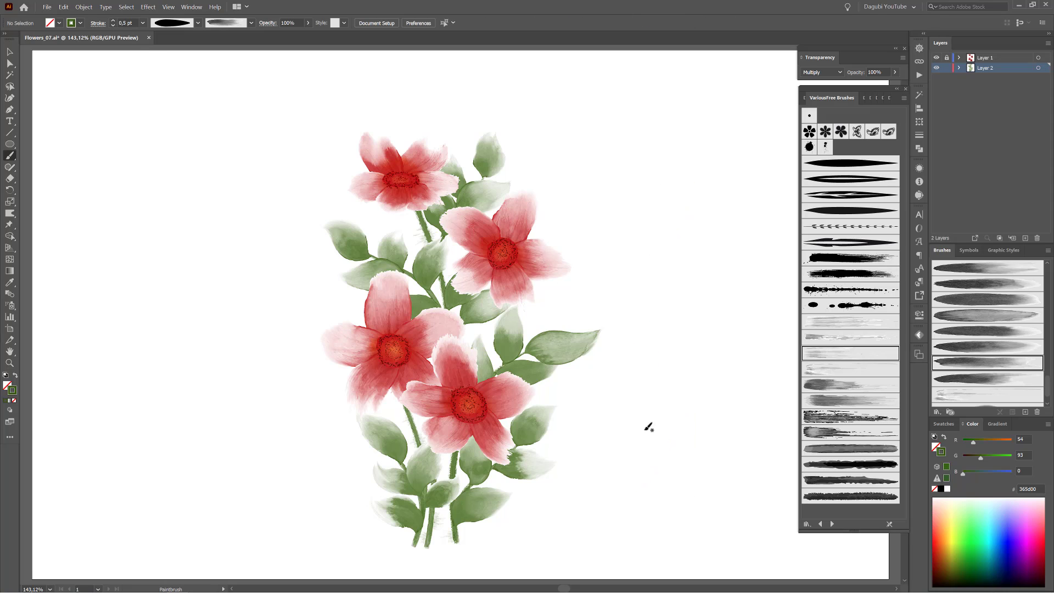
drag(592, 441, 581, 505)
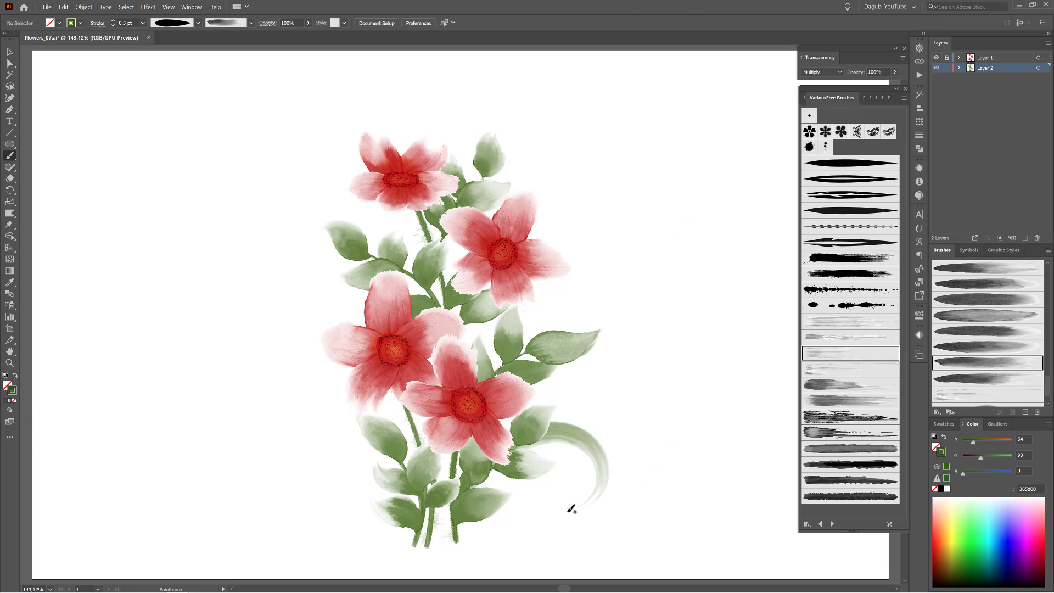
- Paint a long curling tendril to the left of the left flower with another gradient wash brush and set its stroke to 0.4 pt
click(983, 348)
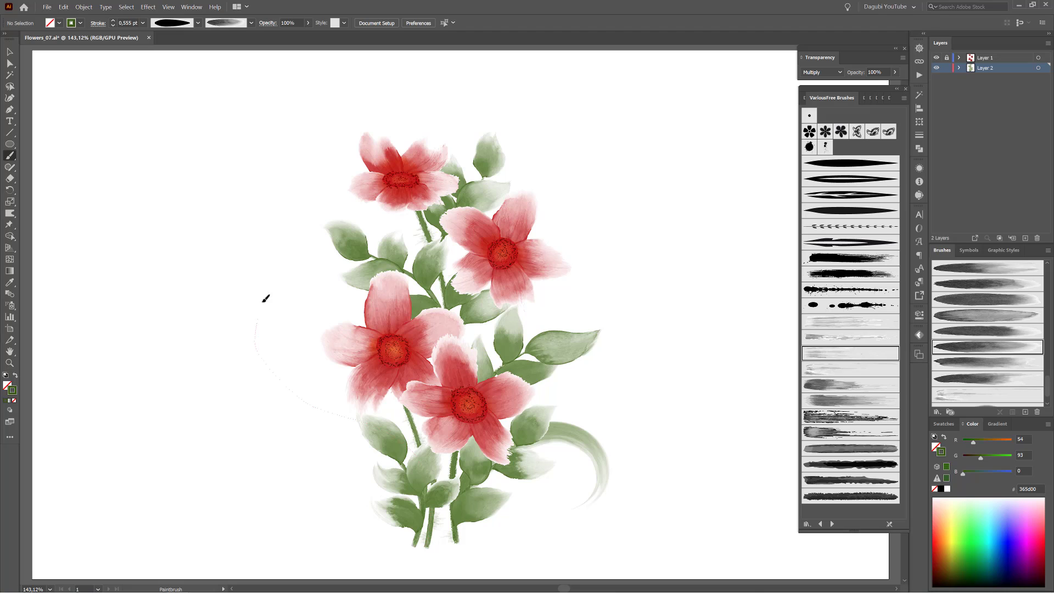
drag(266, 298, 273, 285)
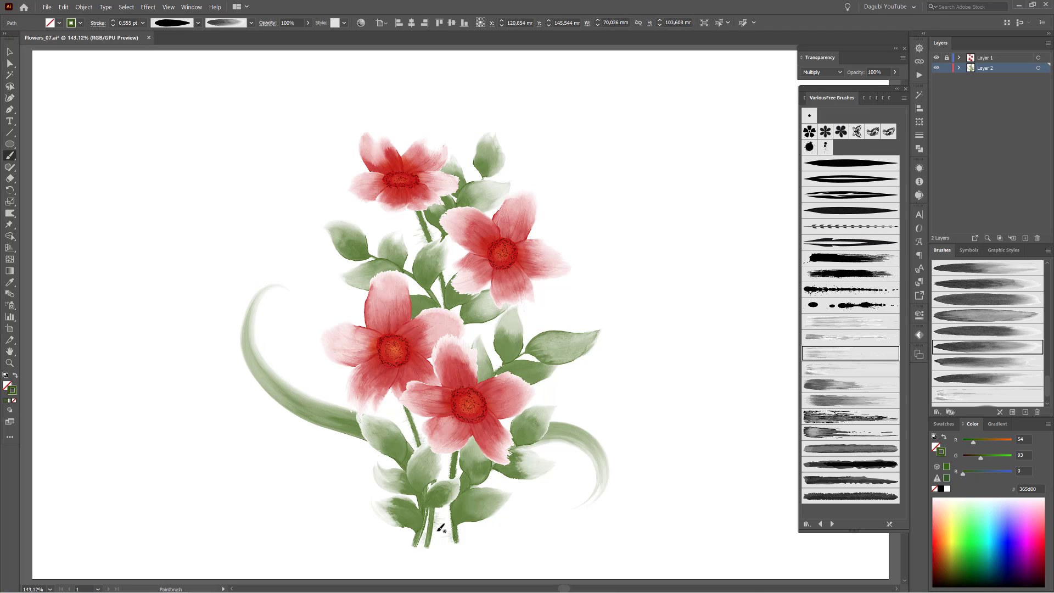
key(Delete)
drag(275, 324, 303, 339)
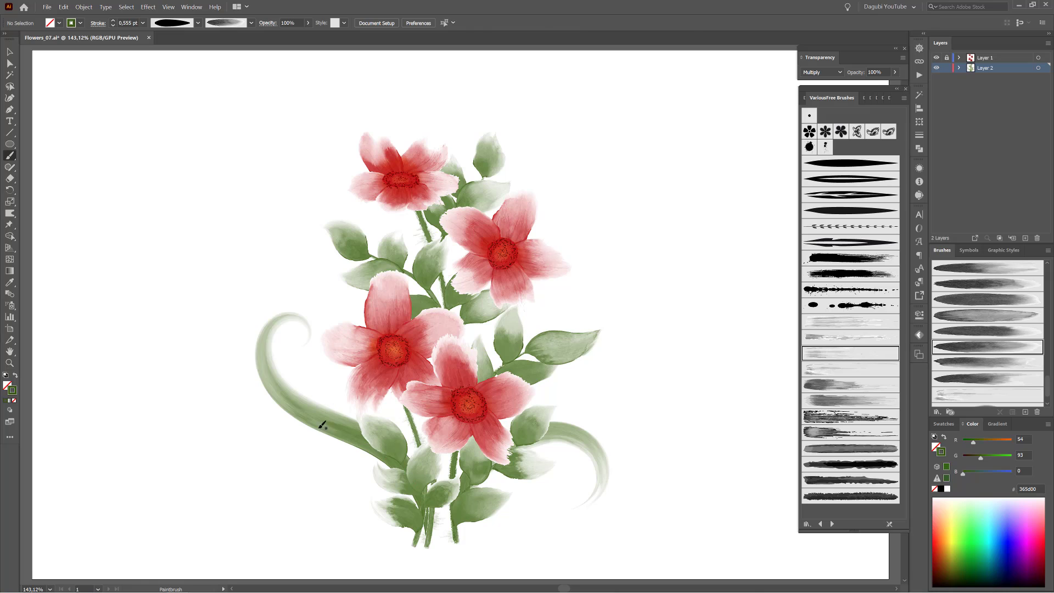
click(113, 25)
ctrl+click(140, 216)
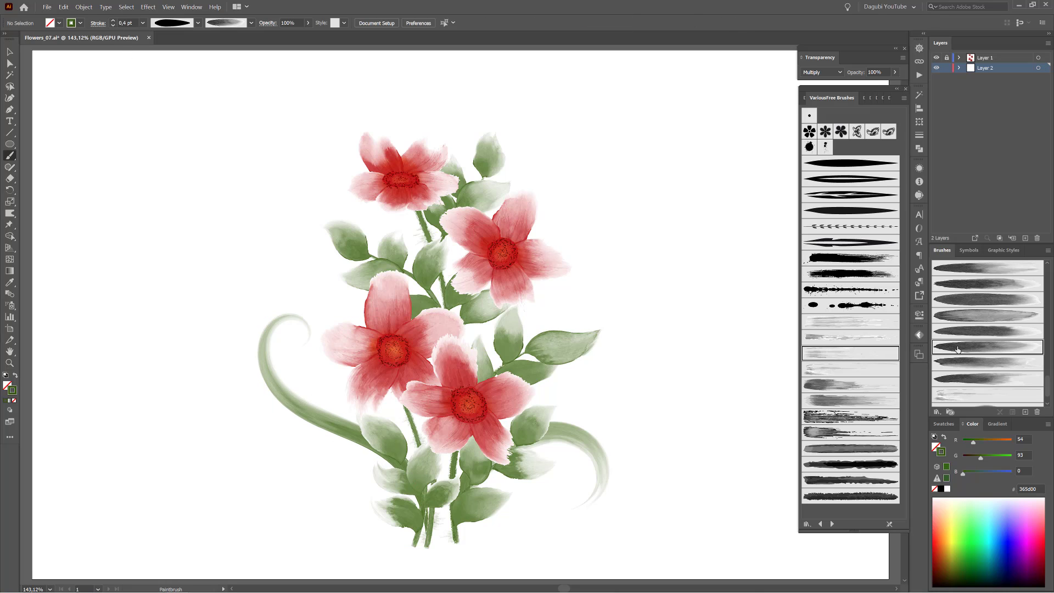
- Paint a tendril curling upwards behind the large right-hand leaf with a different gradient wash brush at 0.3 pt, replacing the first attempt
click(987, 283)
click(114, 25)
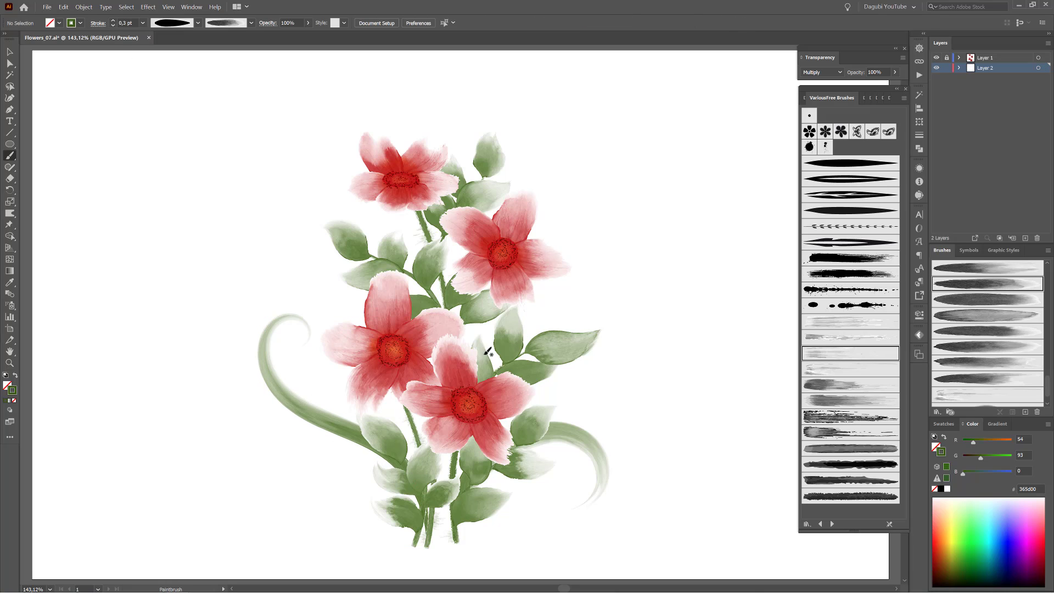
drag(625, 294, 578, 296)
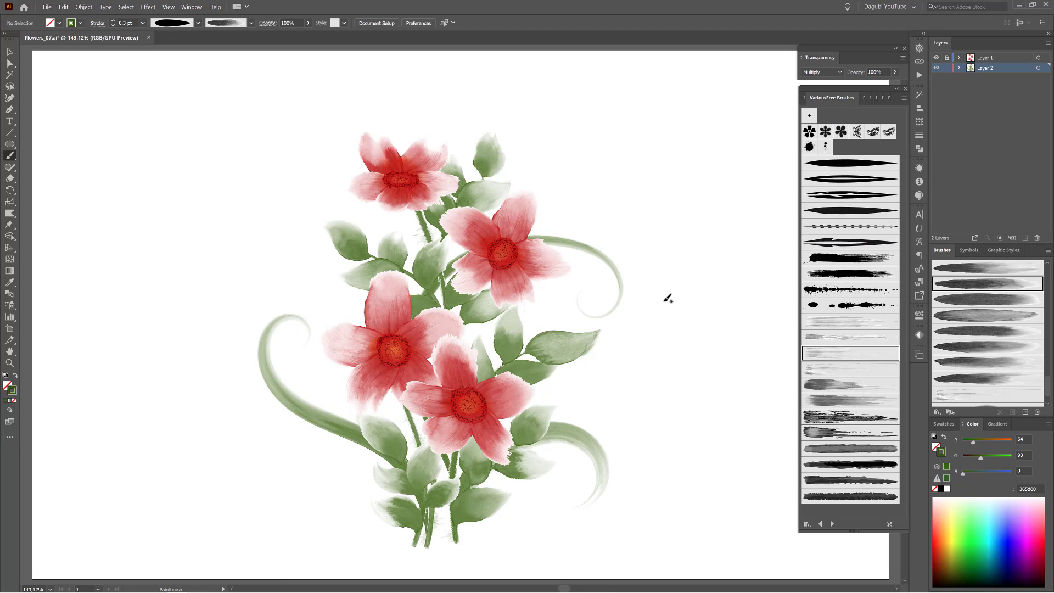
key(ctrl+z)
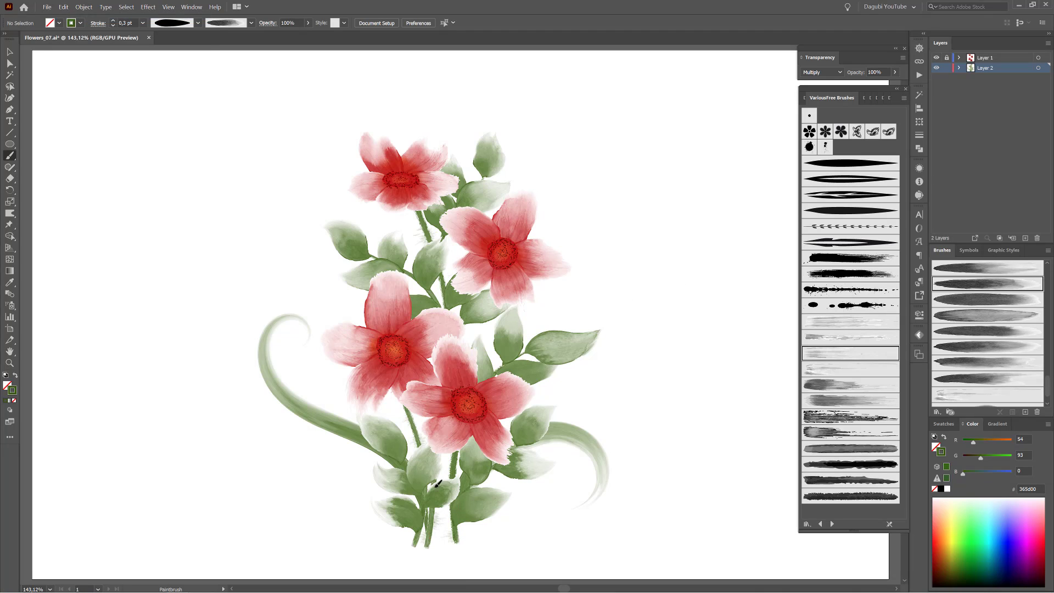
drag(586, 251, 586, 253)
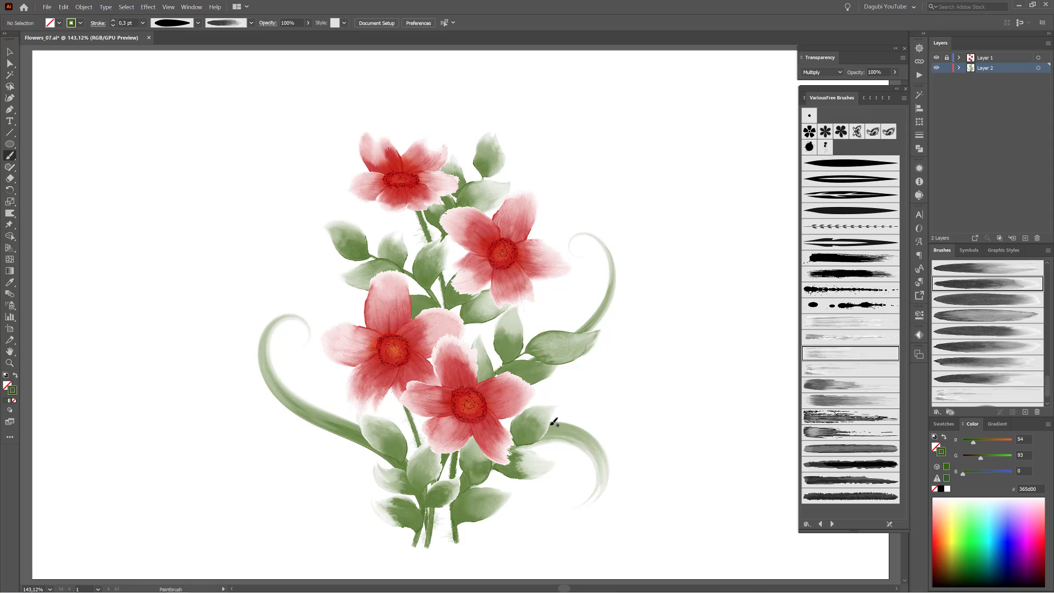
- Paint a curling tendril above the upper-left leaves with a different gradient brush at 0.2 pt
scroll(989, 350, up, 3)
click(984, 336)
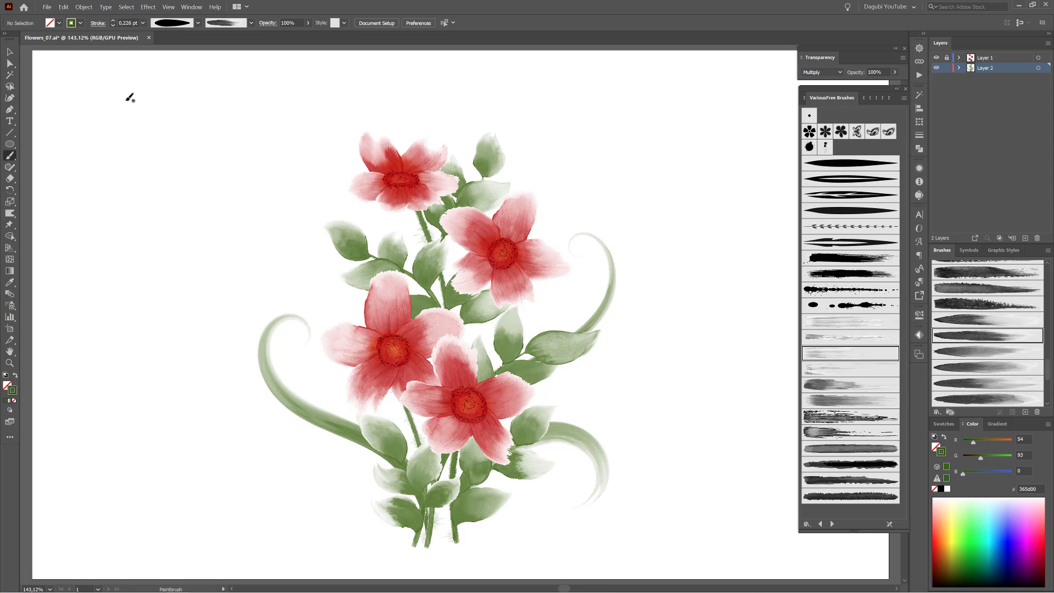
click(113, 26)
drag(291, 211, 291, 240)
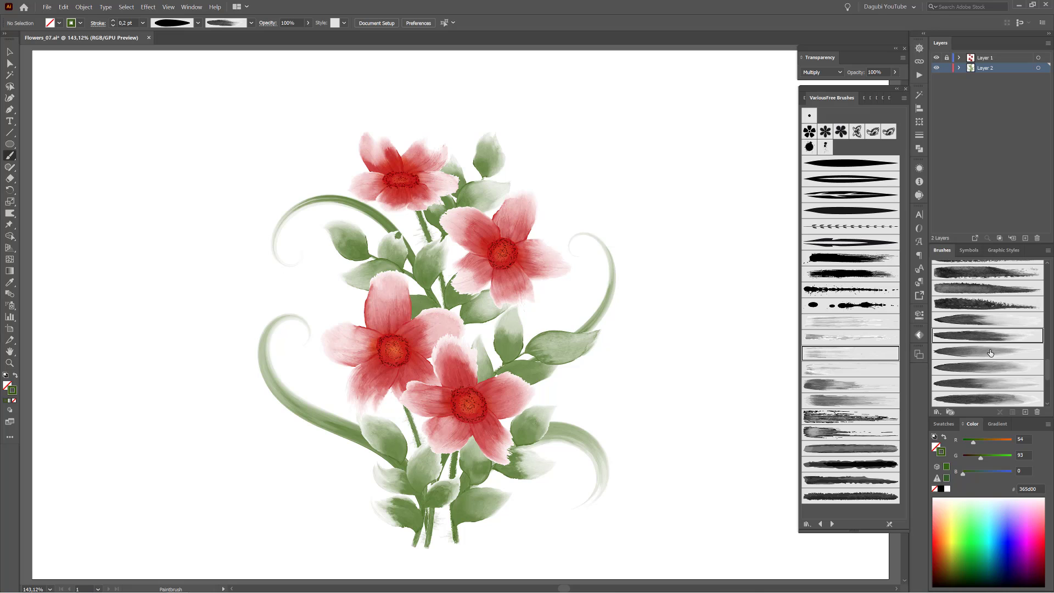
- Paint four thin 0.1 pt tendrils around the two upper flowers and the lower-left branch with another gradient wash brush
scroll(991, 353, up, 5)
click(960, 280)
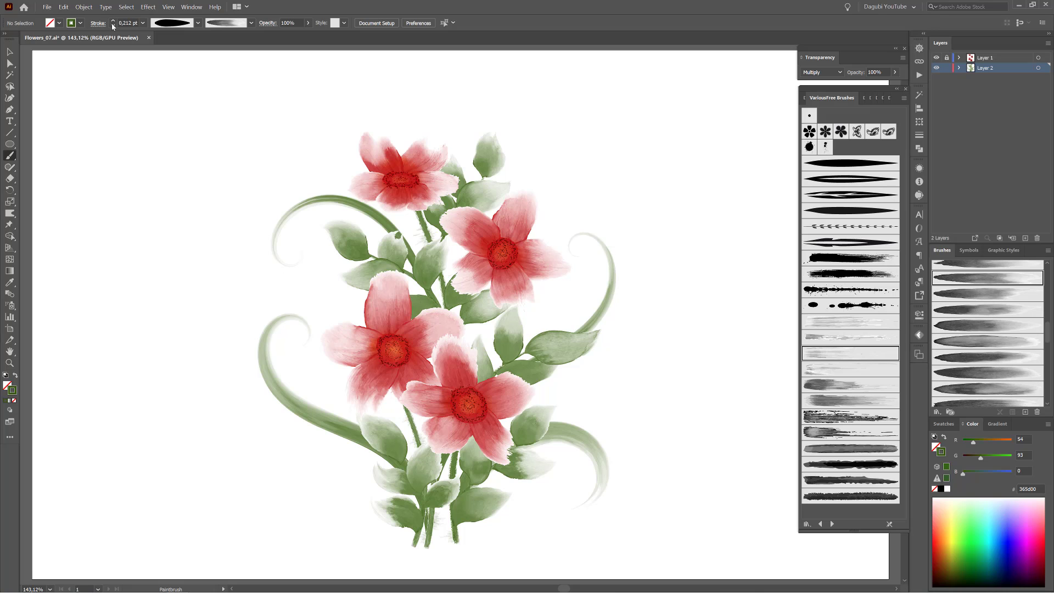
drag(588, 199, 598, 168)
drag(475, 135, 475, 134)
drag(540, 176, 539, 177)
drag(289, 472, 289, 473)
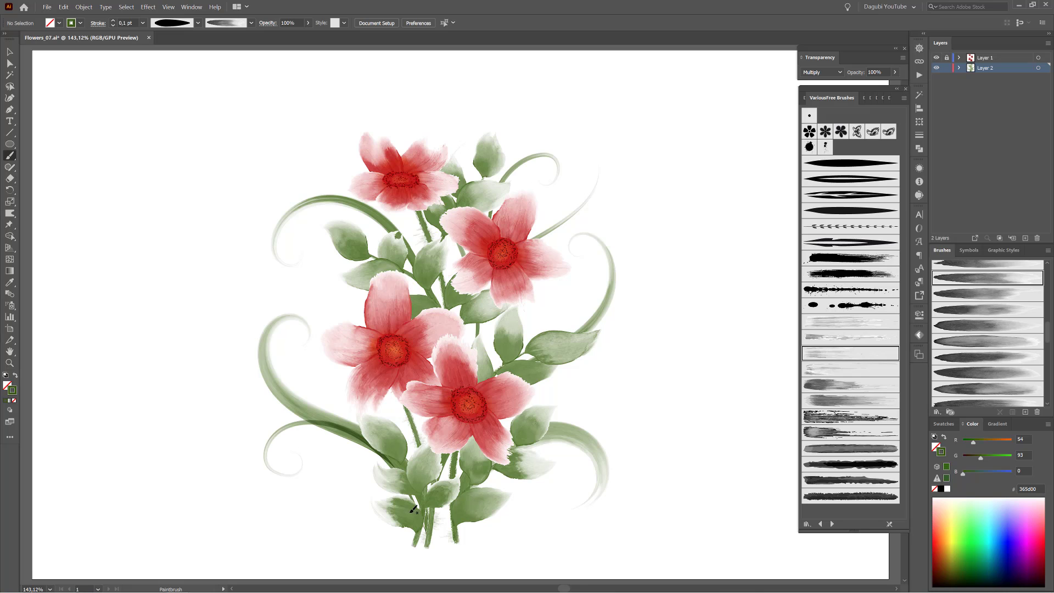
- Change the blending mode of the two overlapping lower-left tendrils to Normal
click(822, 72)
click(819, 85)
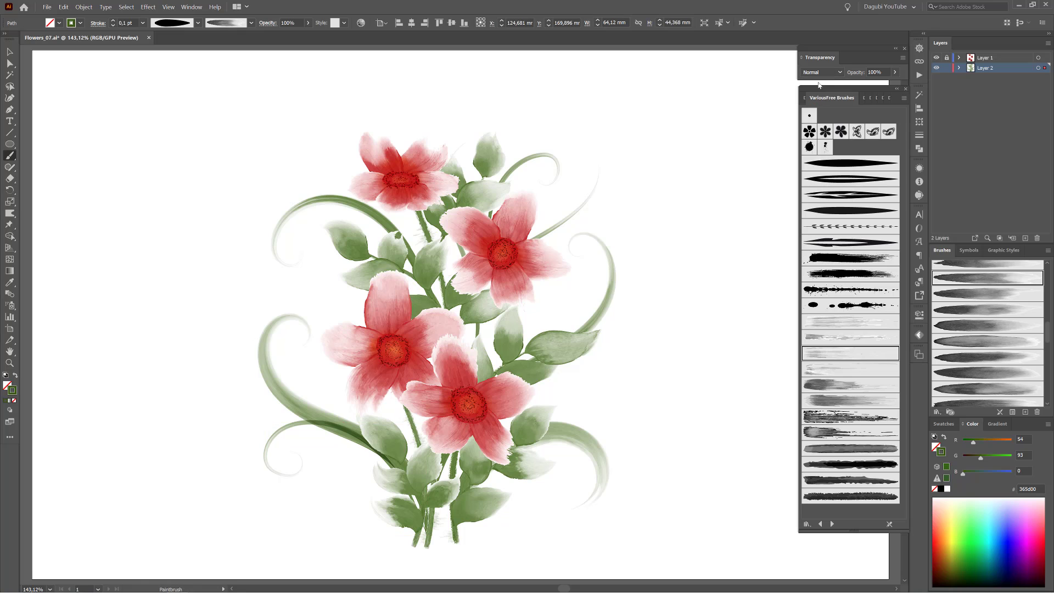
ctrl+click(269, 383)
ctrl+click(731, 165)
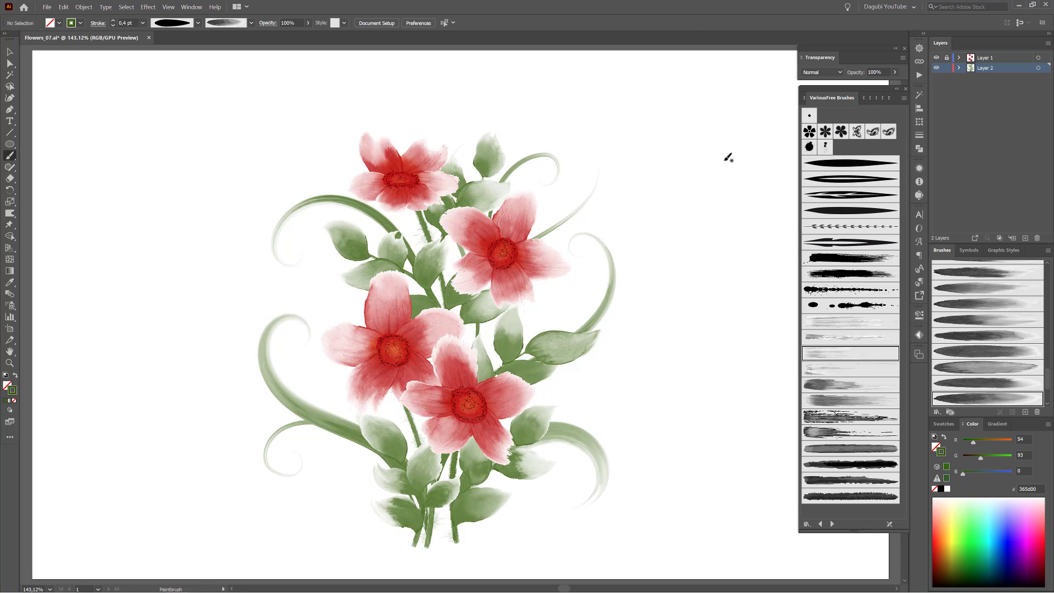
- Paint a small curl beside the bottom-right leaves with a dry-textured brush and uniform profile, and set its stroke to 0.2 pt
scroll(987, 329, up, 3)
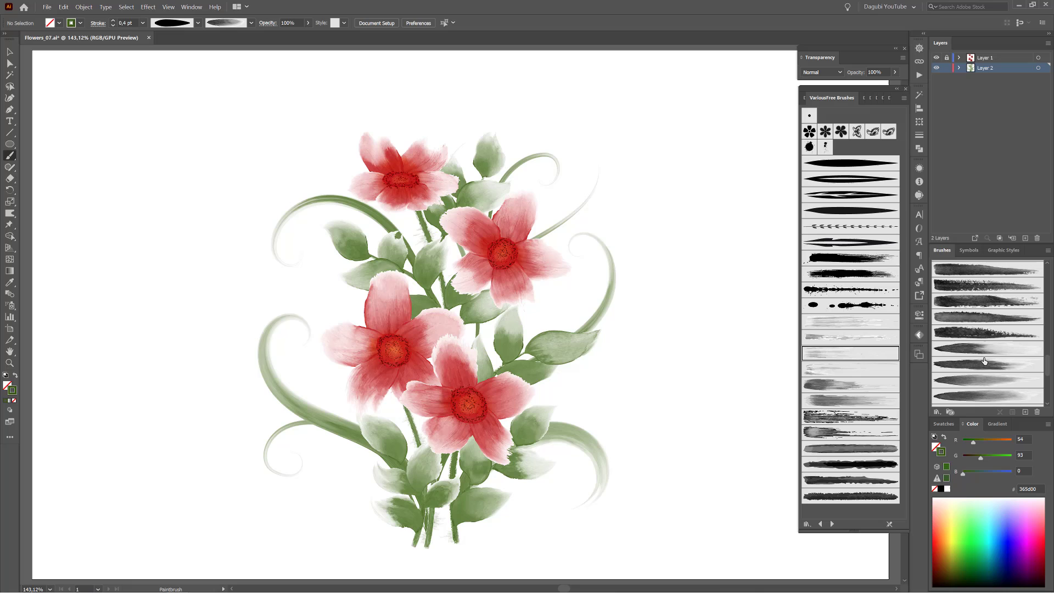
click(987, 317)
click(113, 25)
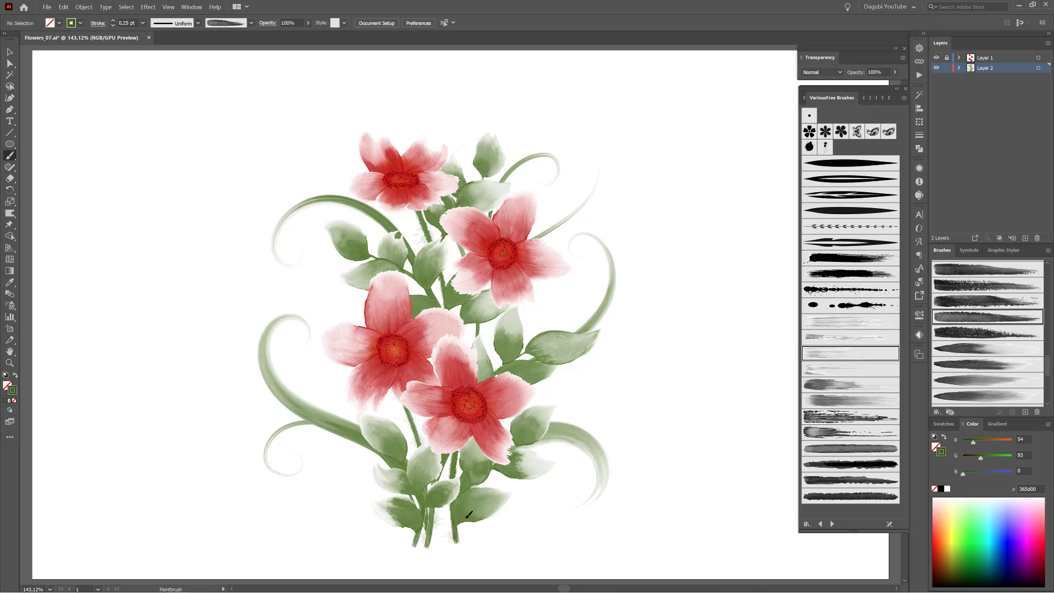
drag(526, 504, 525, 505)
ctrl+click(542, 504)
click(113, 25)
ctrl+click(91, 160)
- Paint 0.2 pt textured curls beside the bottom-left leaves and around the large right-hand leaf, and give the outer right curl a different brush
click(1003, 287)
drag(353, 490, 387, 461)
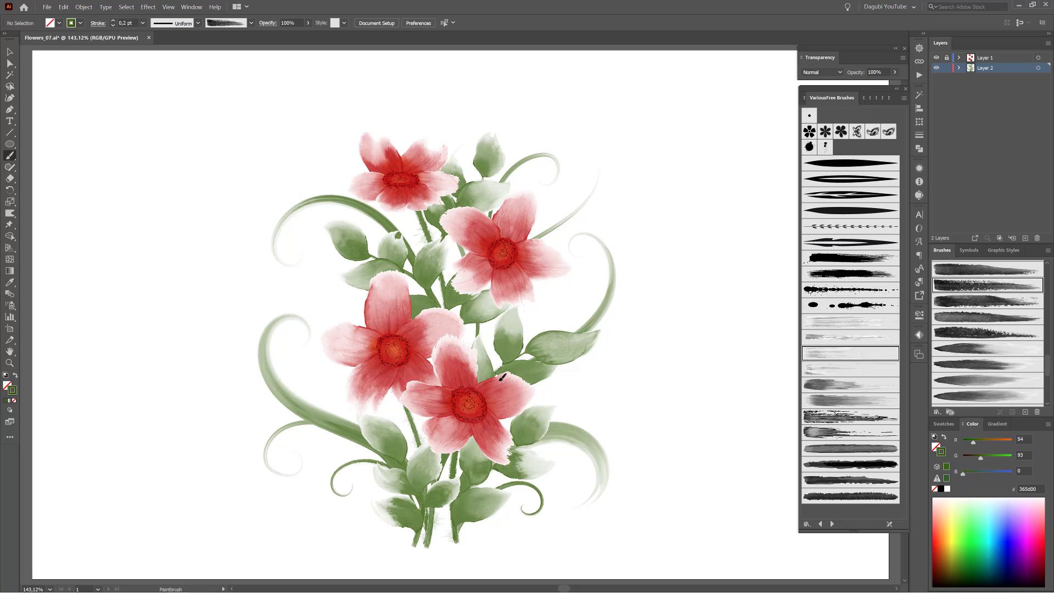
mouse_move(520, 358)
mouse_down()
mouse_move(590, 343)
mouse_move(603, 373)
mouse_up()
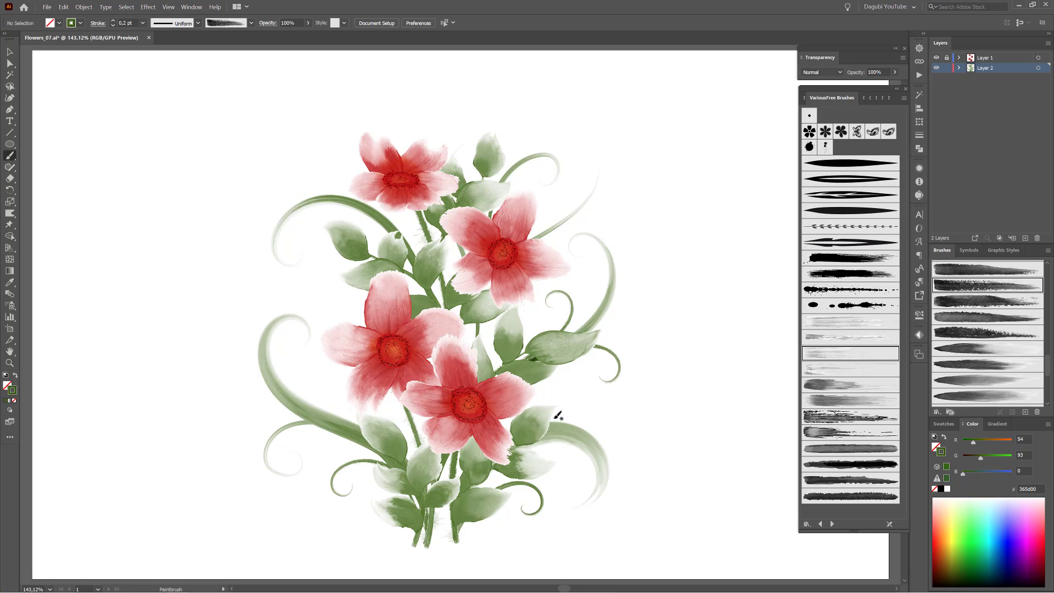
ctrl+click(608, 358)
click(998, 268)
scroll(989, 329, down, 3)
click(988, 312)
ctrl+click(706, 301)
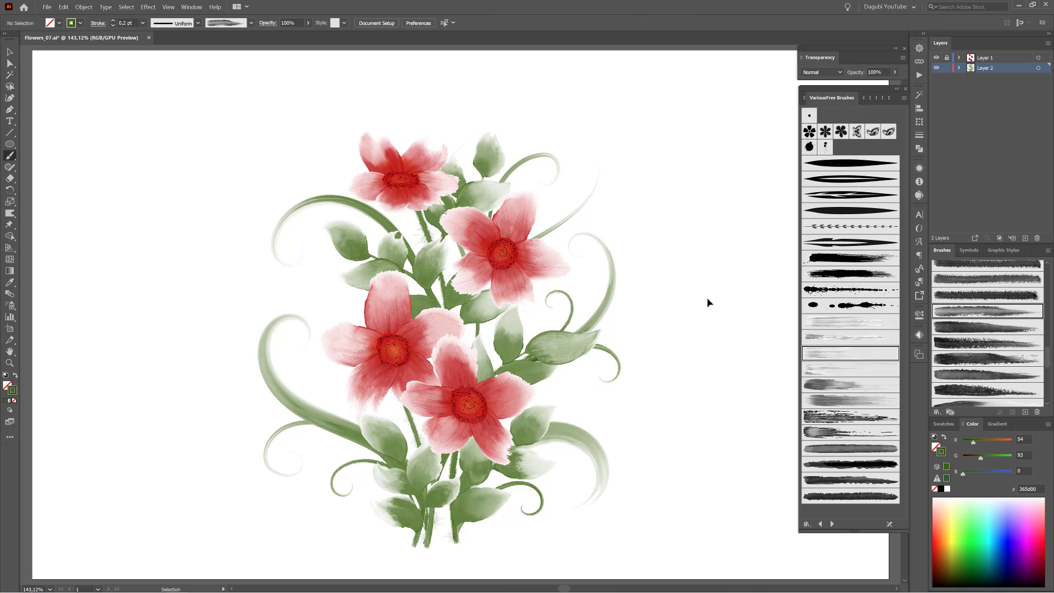
- Thin the large lower-right and left tendrils to a stroke weight of 0.3 pt
click(8, 53)
click(588, 435)
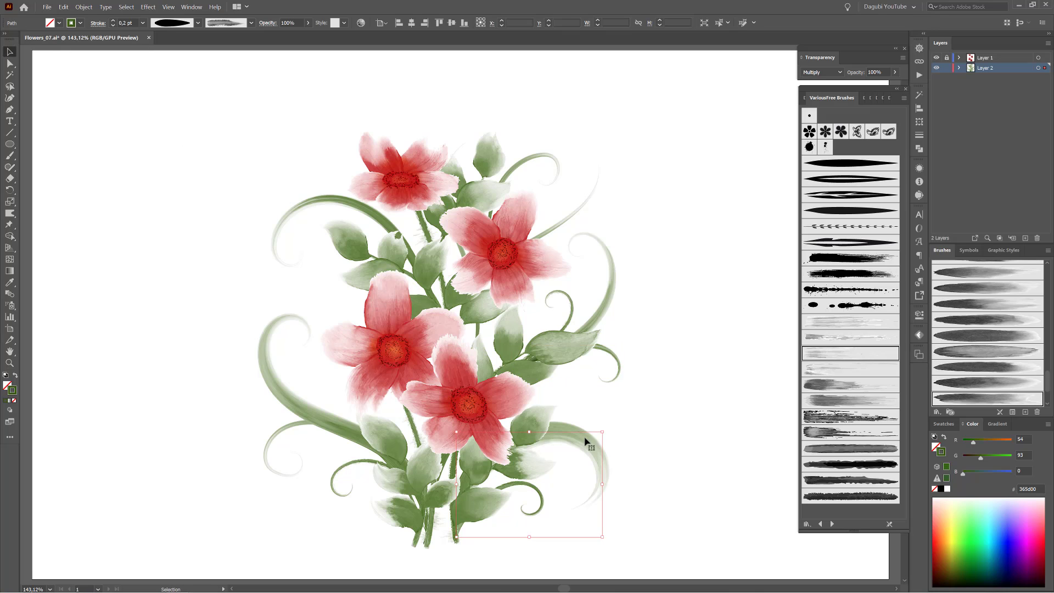
click(920, 135)
click(263, 351)
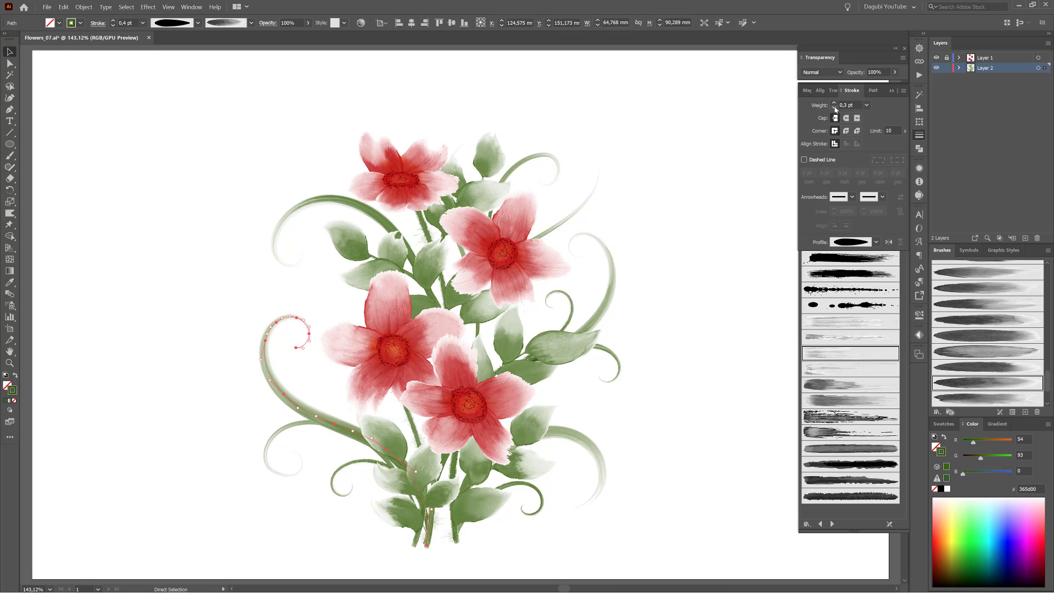
- Select both lower-left tendrils, reshape them together and move them inwards, closer behind the left flower
shift+click(306, 425)
drag(264, 317, 313, 335)
mouse_move(306, 391)
mouse_down()
mouse_move(353, 434)
mouse_move(365, 400)
mouse_up()
- Transform the lower-right tendril and move it up and inwards, closer behind the lowest flower
click(600, 466)
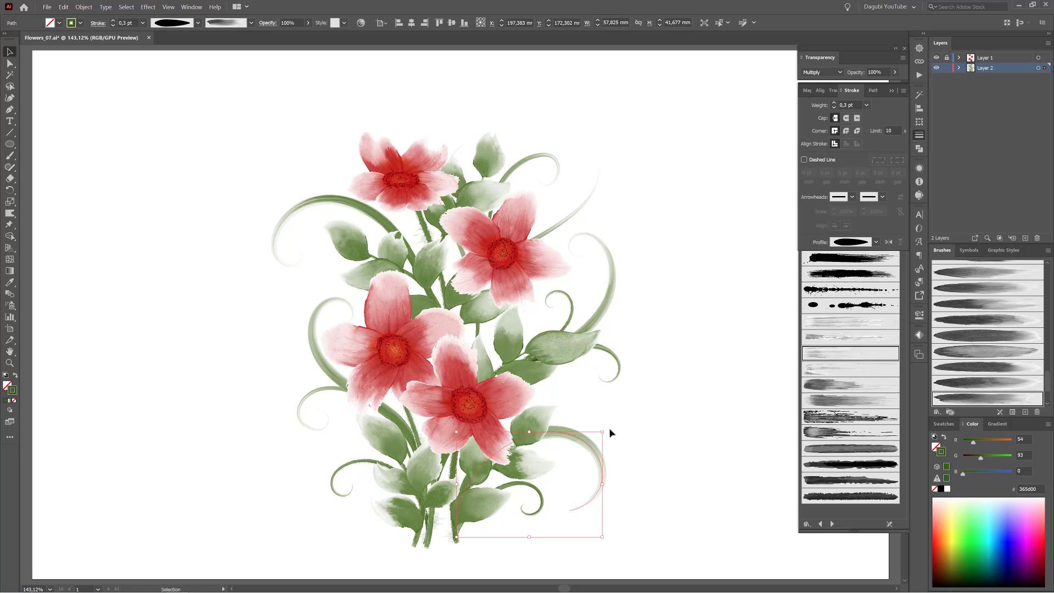
drag(586, 413, 585, 412)
drag(575, 429, 564, 396)
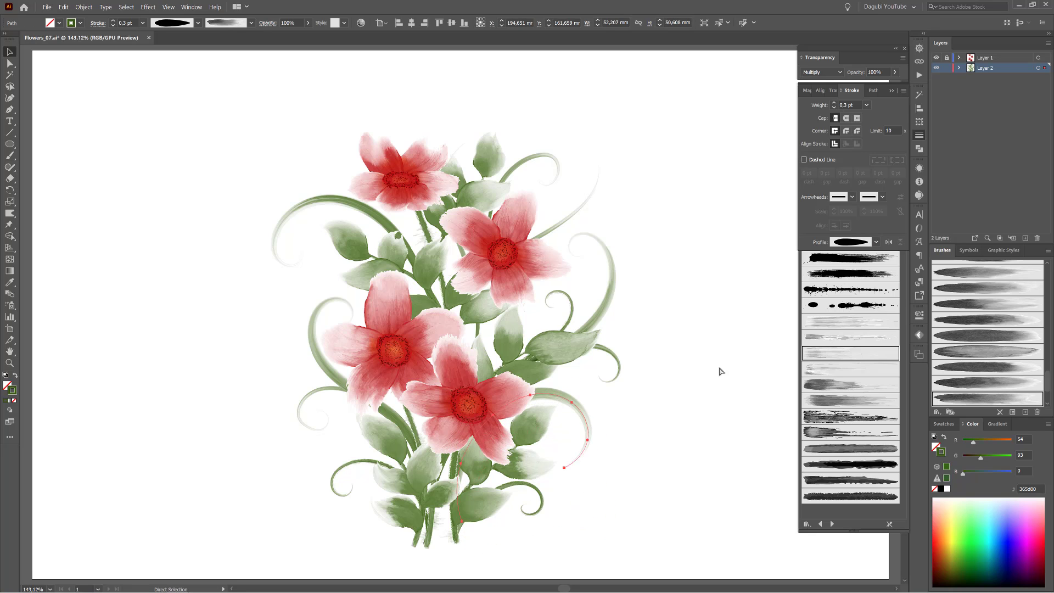
click(722, 372)
- Scale down the upper-left tendril and move it inwards so it starts behind the top flower's stem
click(296, 207)
drag(274, 199, 311, 222)
drag(379, 239, 376, 206)
click(510, 197)
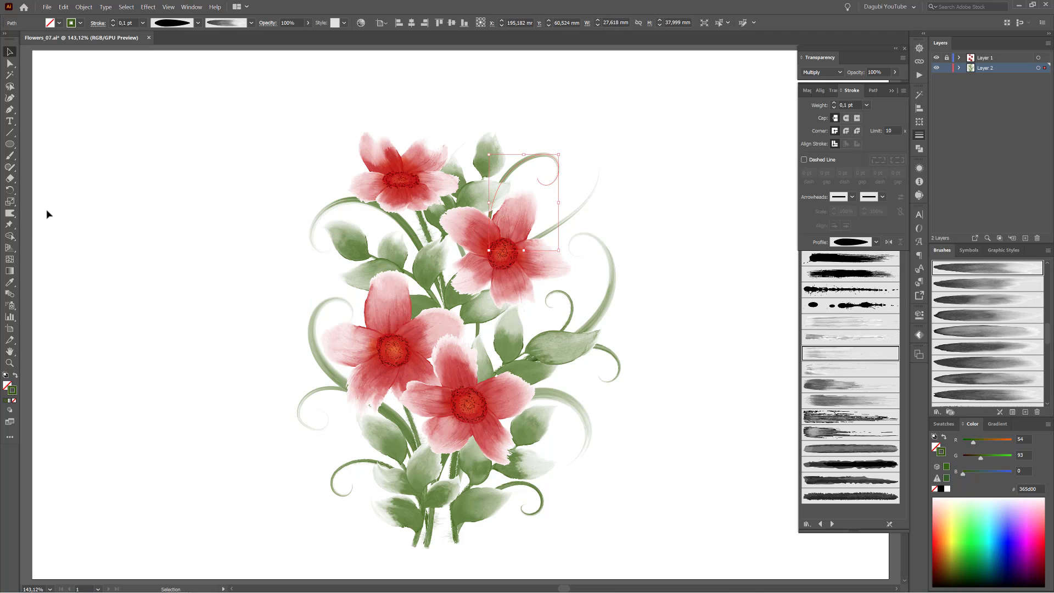
drag(10, 167, 33, 188)
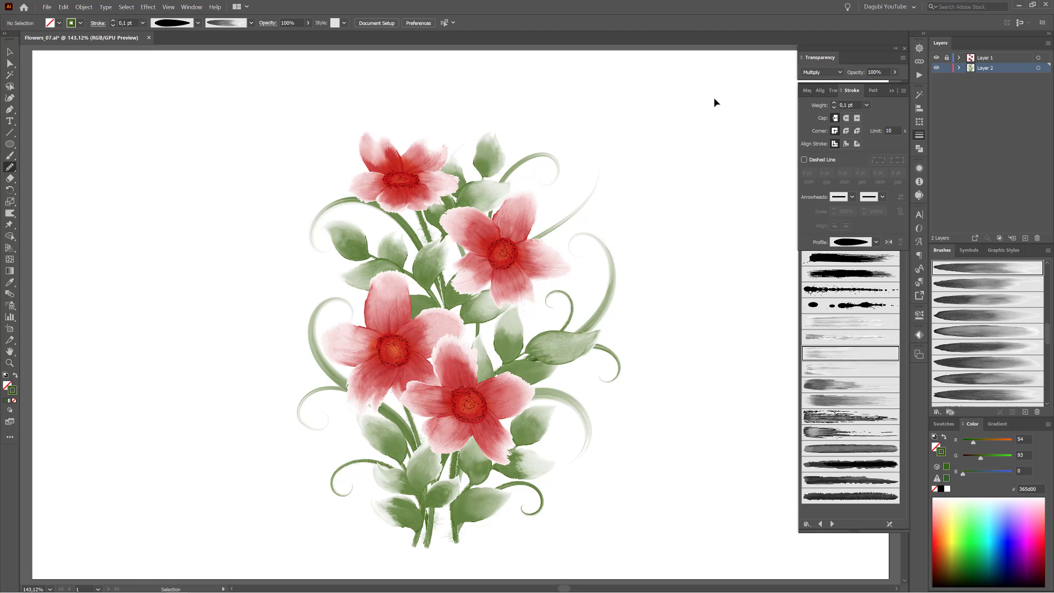
- Return to the Paintbrush, add a new layer between Layer 1 and Layer 2, and lock Layer 2
click(10, 156)
click(1016, 58)
click(1025, 238)
click(947, 78)
drag(999, 59, 1000, 71)
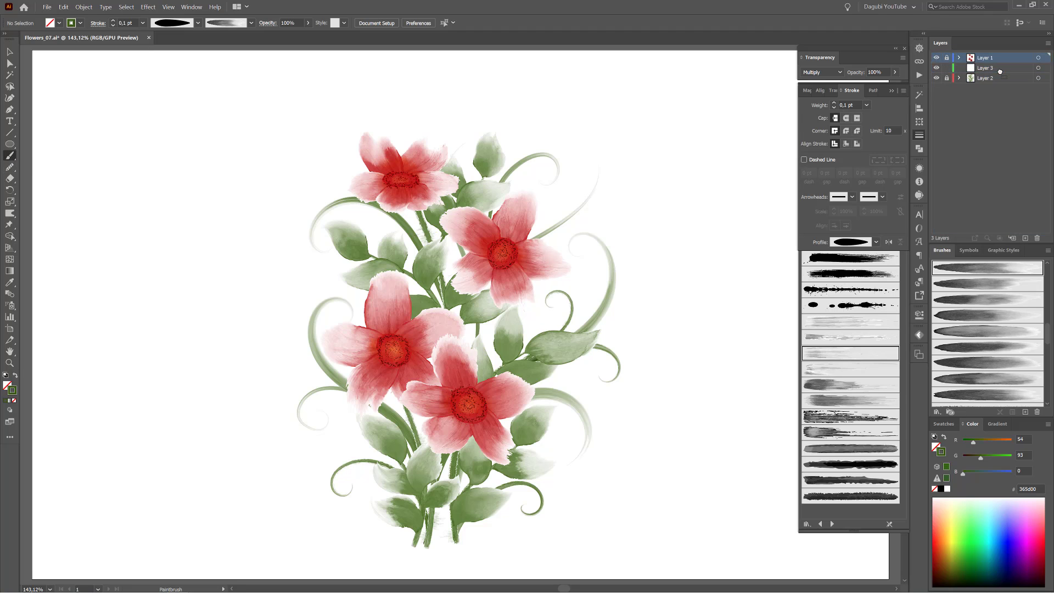
- Move Layer 3 to the top, open the watercolor splatter brush library and test a fine splatter stroke beside the bouquet, then remove it
click(891, 91)
click(804, 97)
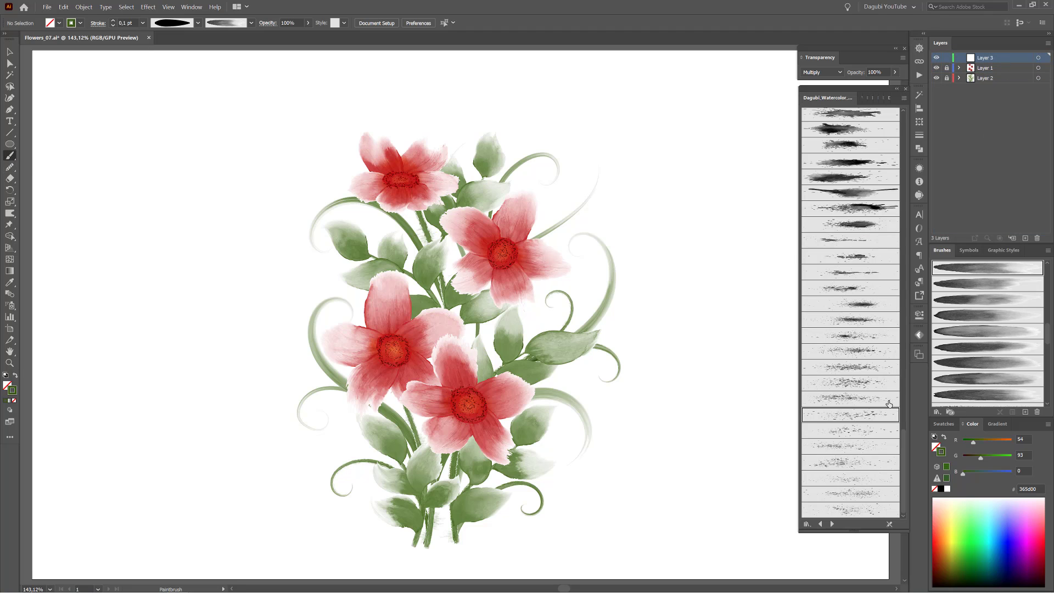
click(863, 433)
drag(709, 451, 707, 321)
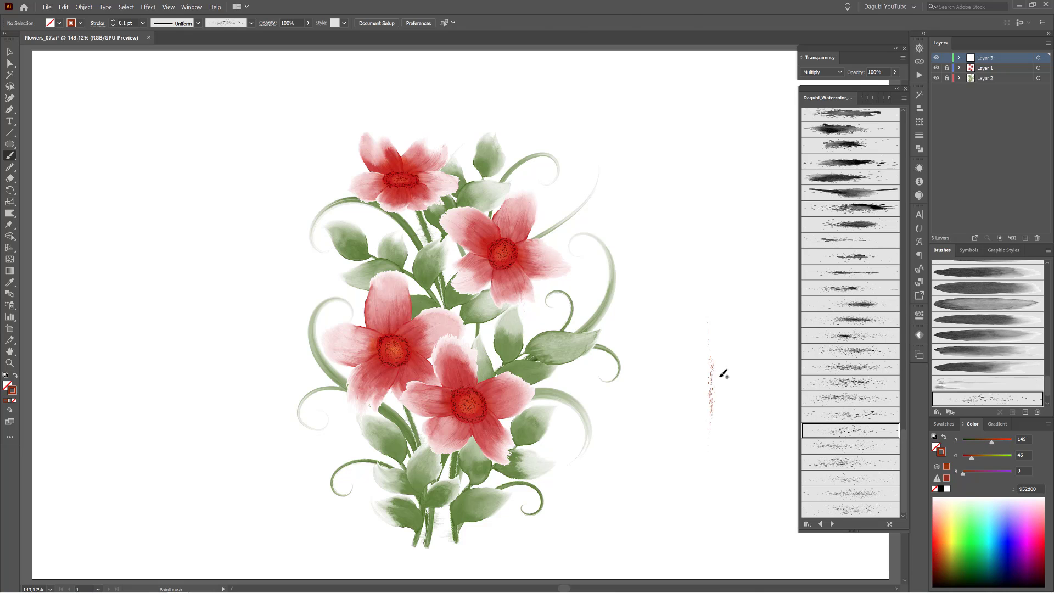
click(113, 20)
key(Delete)
- Paint dark red 1 pt splatters over the lowest flower and, with a sparser splatter brush in 960f00, over the left flower
click(969, 459)
drag(521, 476, 488, 360)
ctrl+click(720, 328)
click(847, 477)
ctrl+drag(368, 313, 373, 333)
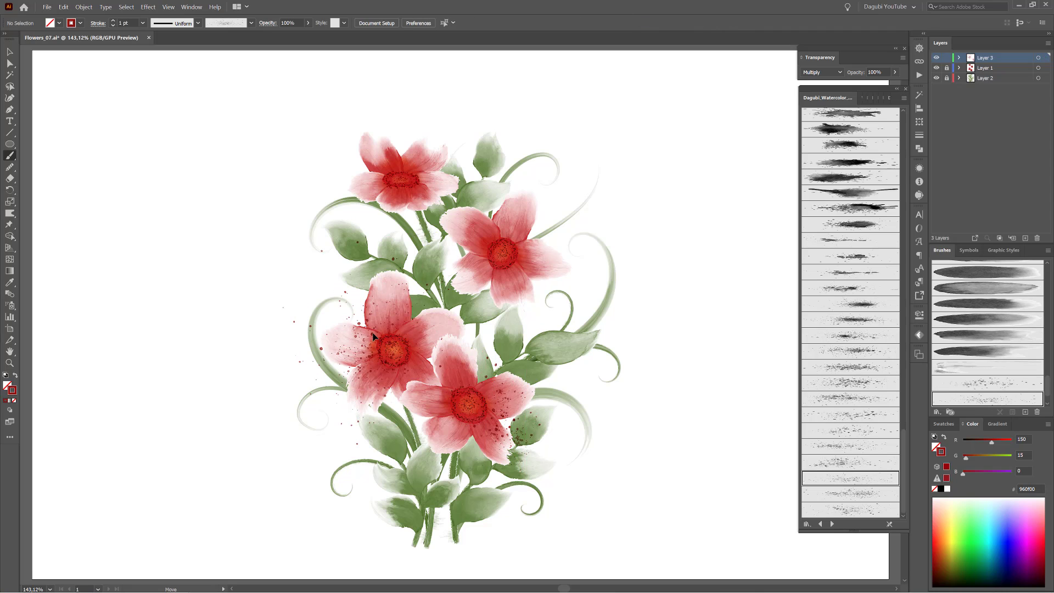
ctrl+click(736, 303)
- Paint a dense splatter over the top flower in the brighter red cc0f00
drag(992, 442, 1002, 442)
click(851, 335)
drag(419, 195, 344, 151)
ctrl+click(749, 305)
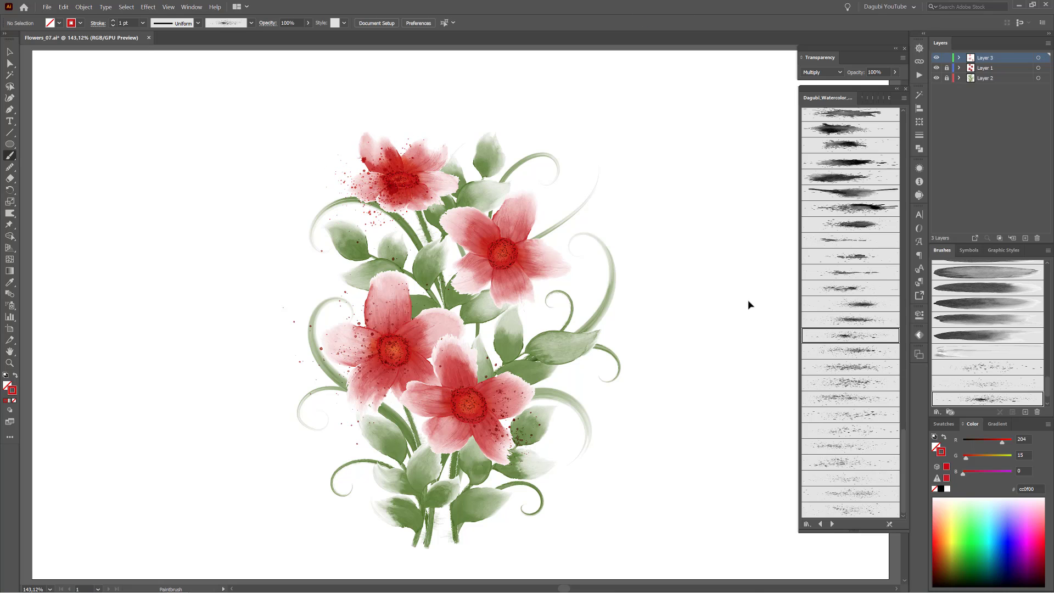
- Paint dark green splatters in 2c5500 over the lower leaves and place a denser one on the base of the stems
click(963, 567)
drag(983, 459, 976, 460)
click(833, 389)
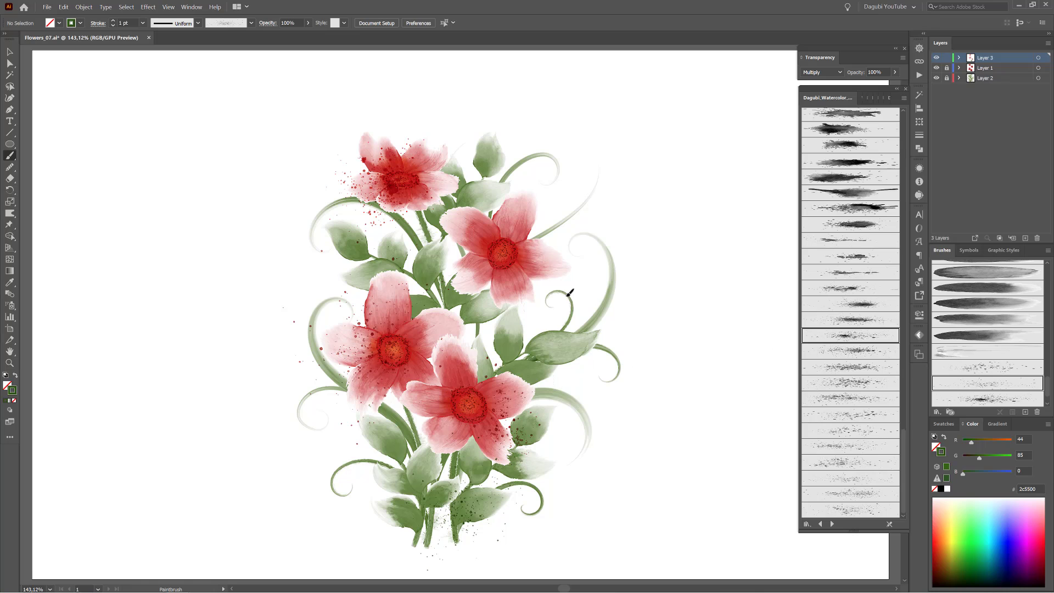
drag(525, 391, 553, 283)
click(855, 240)
mouse_move(522, 356)
ctrl+mouse_down()
mouse_move(441, 527)
mouse_move(431, 524)
ctrl+mouse_up()
ctrl+click(757, 391)
- Paint a splatter over the large right-hand leaves and lighten it to the muted green 91a67a
click(839, 382)
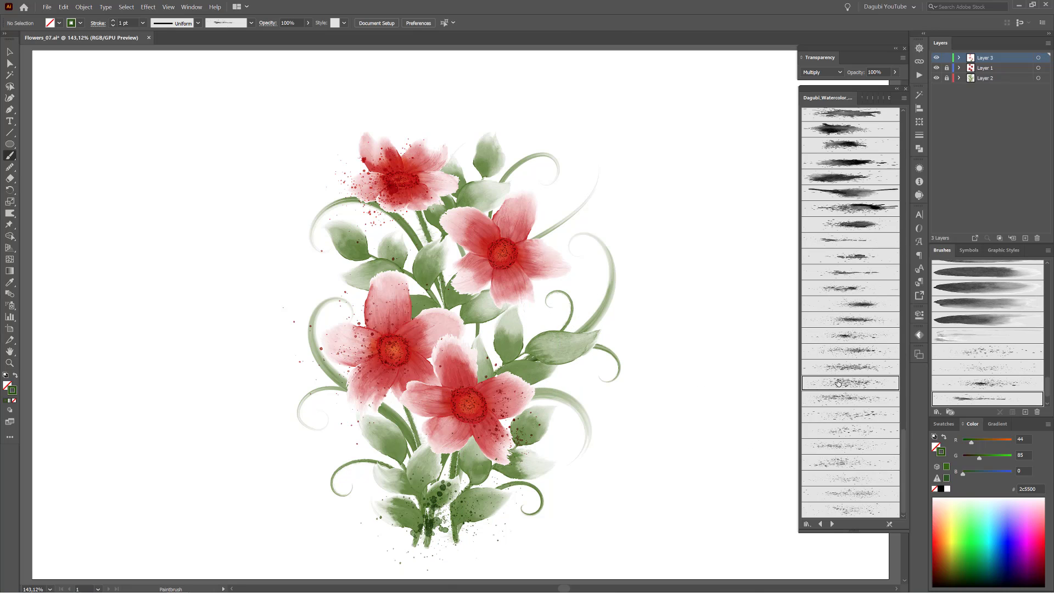
drag(476, 365, 597, 337)
shift+drag(963, 473, 992, 473)
ctrl+click(703, 426)
- Lock Layer 3, add a new layer beneath all the others, and open the Stamps Washes brush library
click(946, 60)
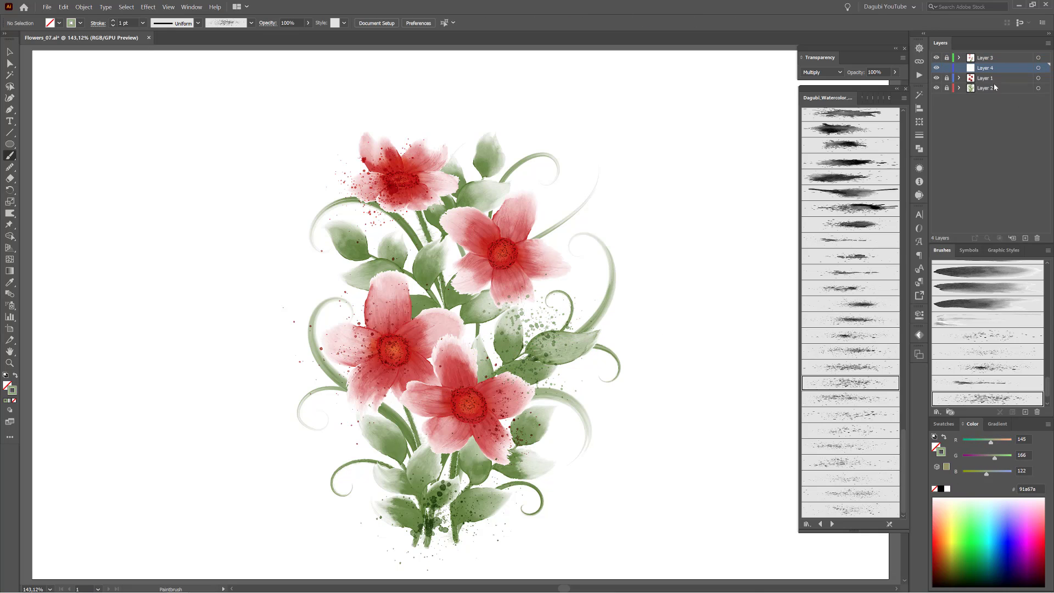
key(ctrl+l)
click(875, 99)
click(880, 98)
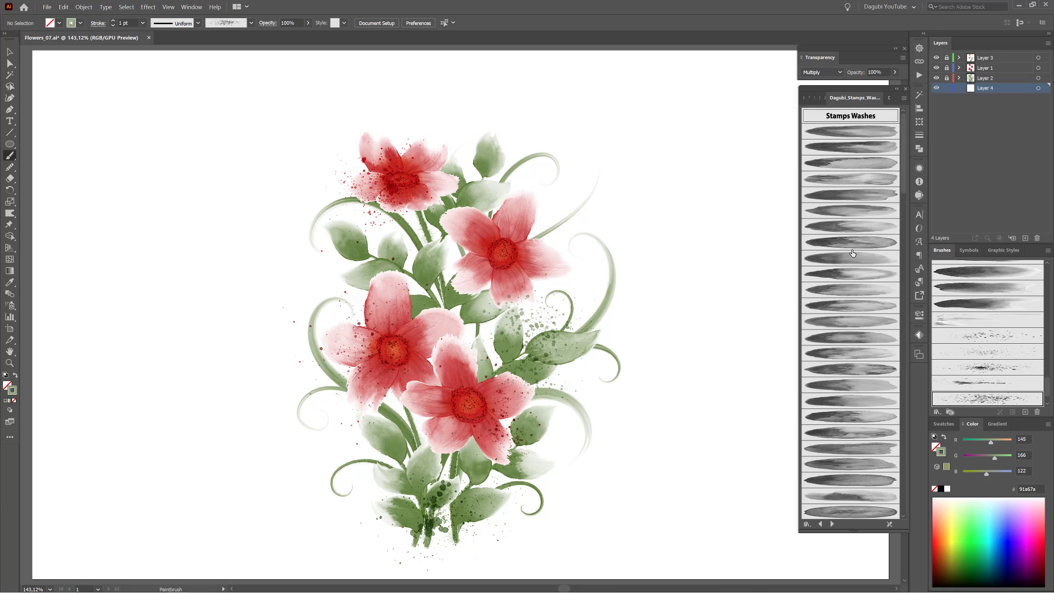
- Paint a long diagonal wash stroke behind the bouquet in peach ffb895 using a ragged wash brush
drag(903, 184, 898, 314)
scroll(898, 314, down, 5)
click(851, 426)
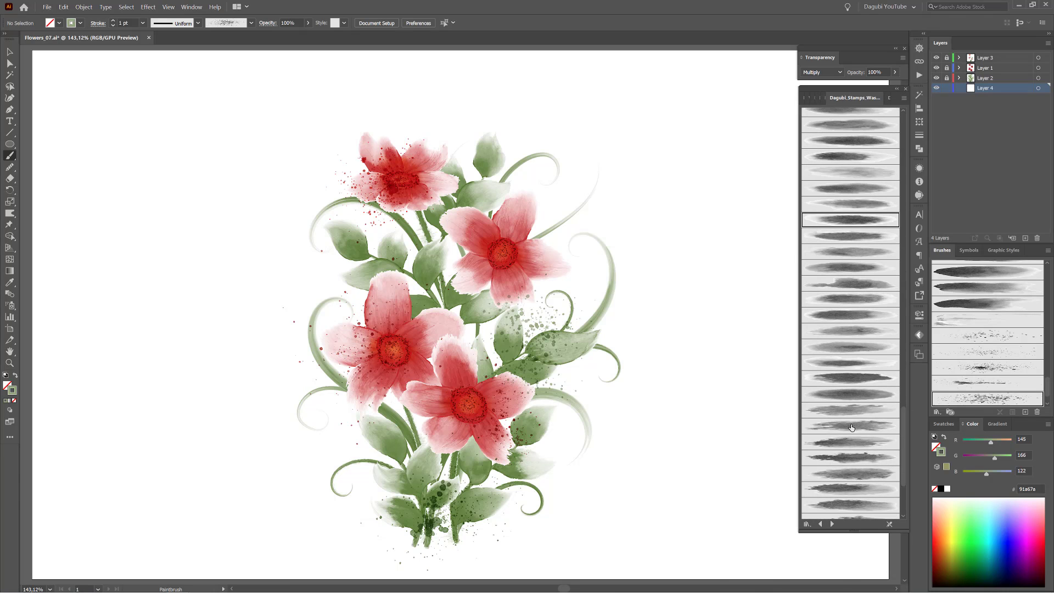
click(945, 505)
click(936, 509)
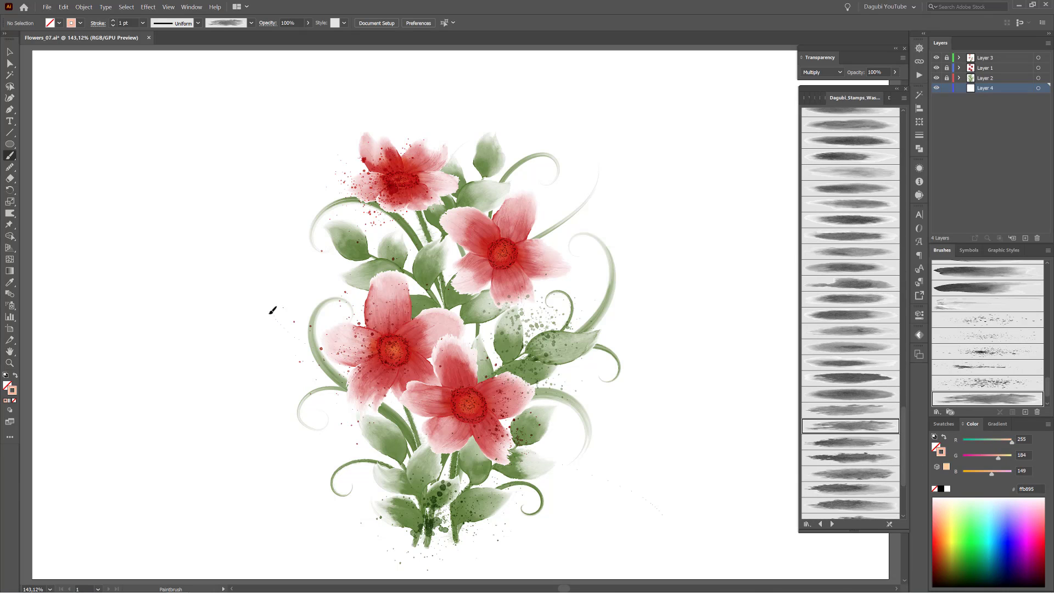
drag(662, 514, 269, 314)
ctrl+click(604, 475)
- Raise the peach wash's stroke weight to 6 pt, lighten it to ffd7c3 and shift it towards the lower left of the bouquet
click(113, 21)
click(113, 21)
click(113, 21)
click(113, 21)
click(113, 21)
drag(623, 455, 626, 400)
drag(1000, 473, 1002, 473)
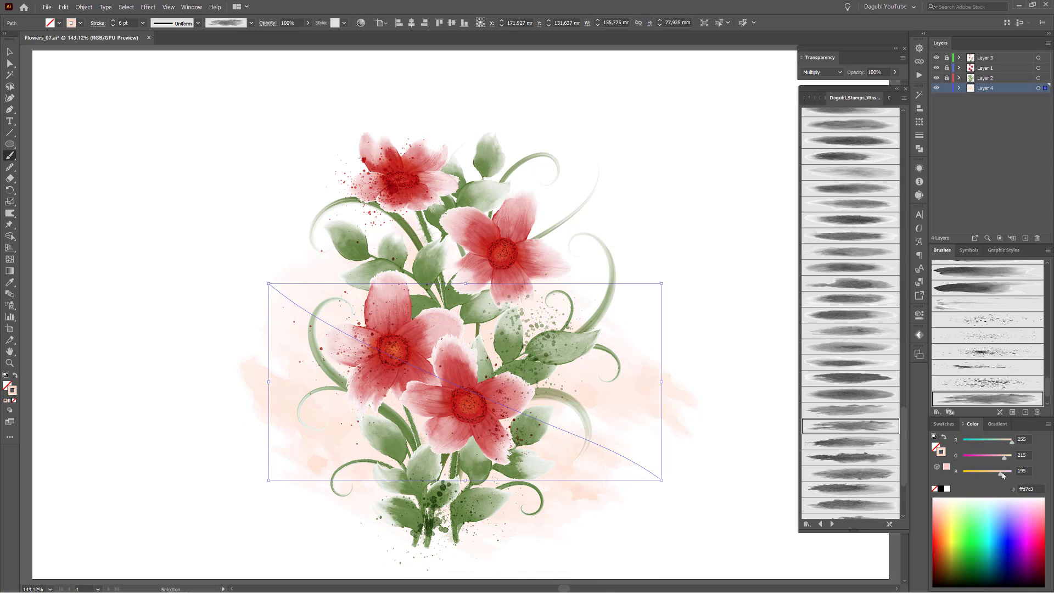
drag(656, 401, 610, 405)
ctrl+click(718, 257)
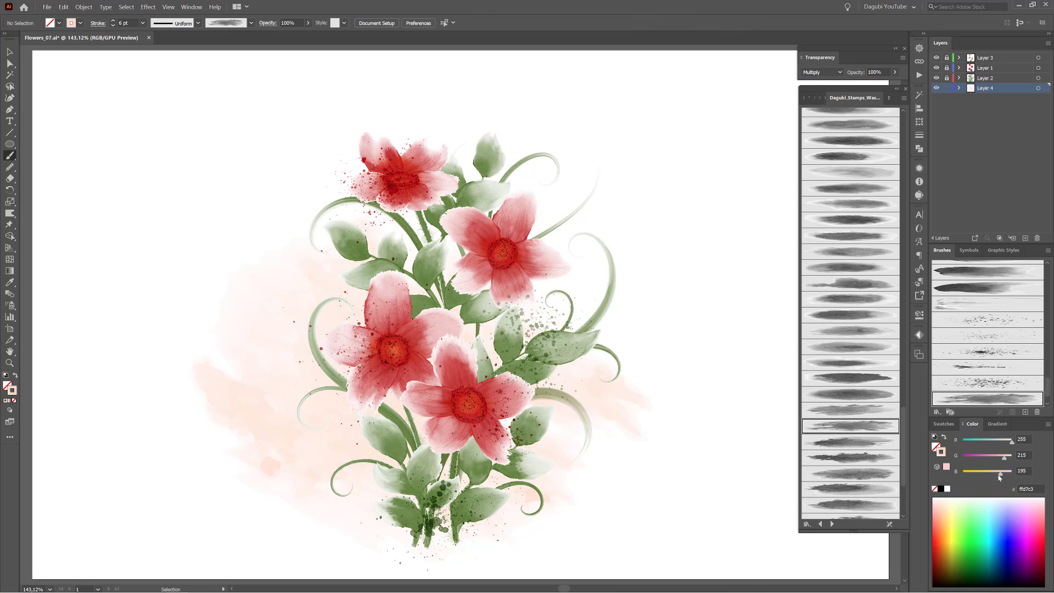
- Set the blend mode to Darken and paint a pale yellow ffefa8 wash behind the lower right of the bouquet
click(820, 72)
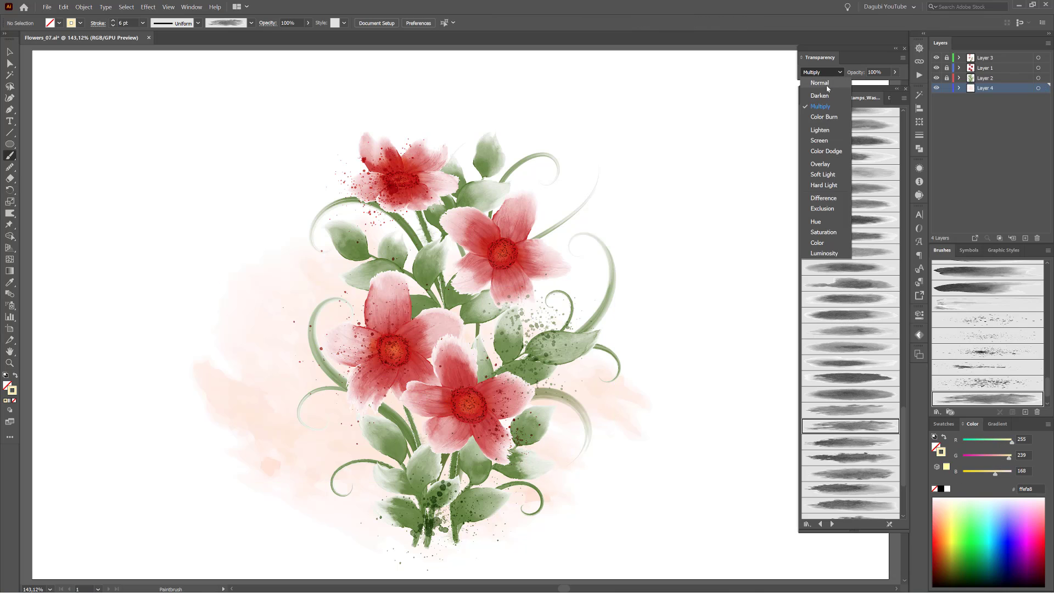
click(828, 89)
drag(451, 279, 620, 518)
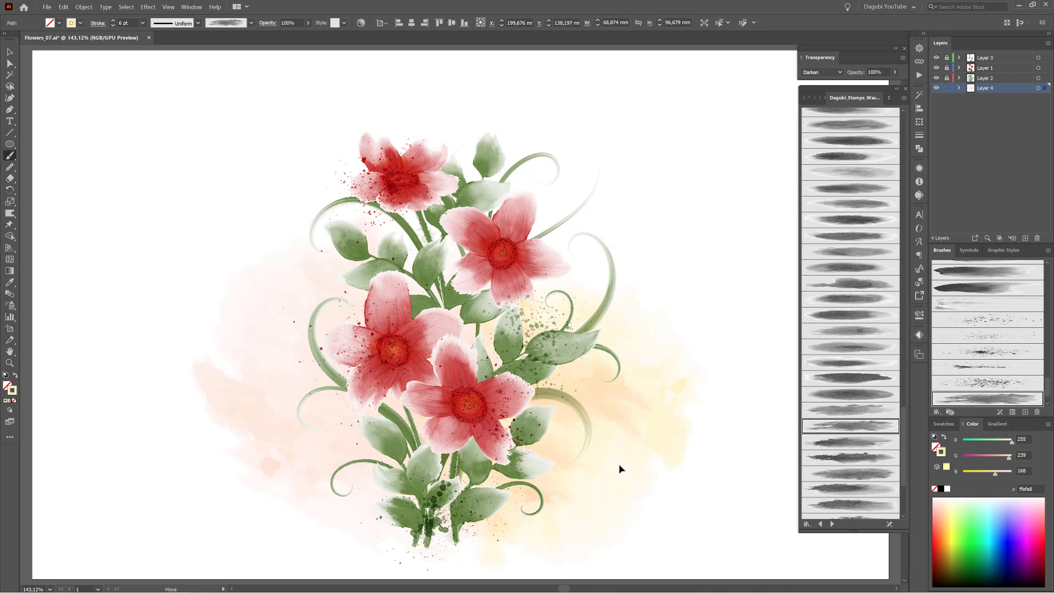
ctrl+click(741, 498)
- Paint a light blue d0edff wash with a softer wash brush and position it behind the upper left of the bouquet
click(998, 500)
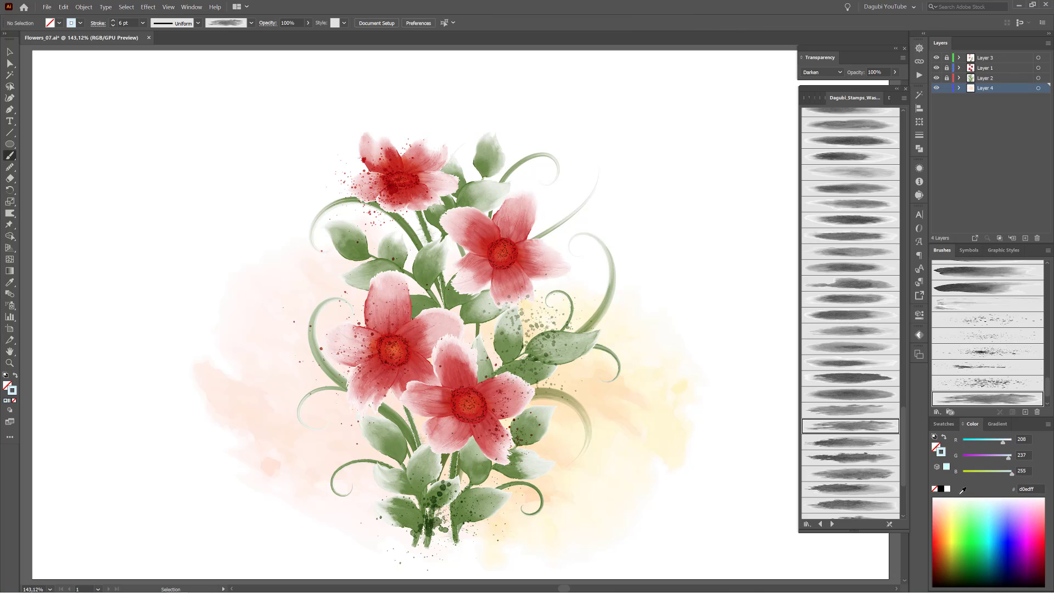
scroll(895, 461, down, 1)
click(867, 301)
drag(224, 185, 470, 240)
drag(293, 130, 263, 174)
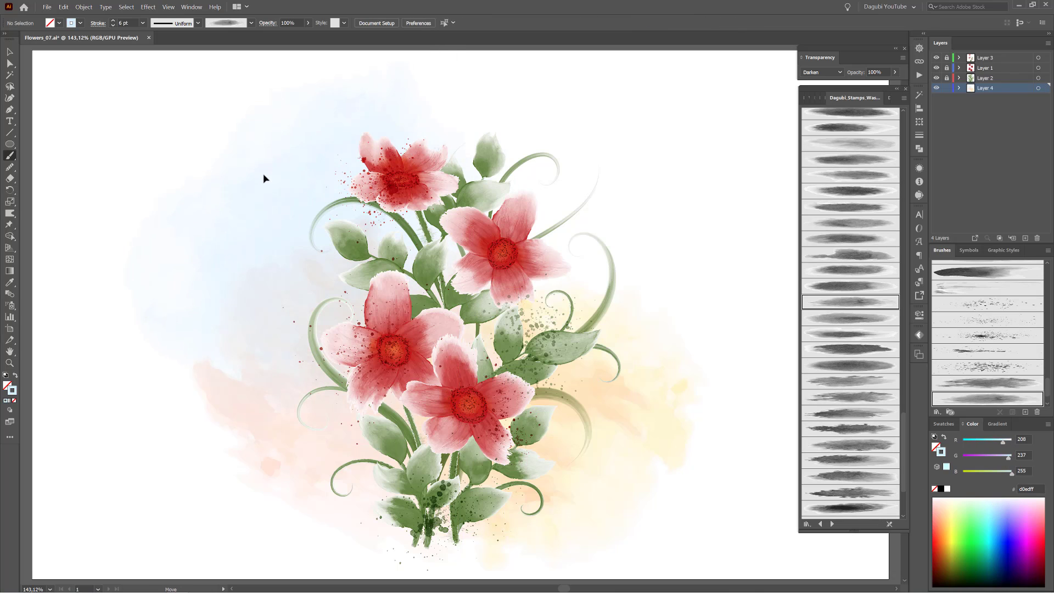
ctrl+click(760, 114)
- Paint a pale green e0ffc8 wash and position it behind the upper right of the bouquet
drag(721, 259, 384, 250)
drag(645, 166, 641, 231)
ctrl+click(773, 501)
- Return to the splatter brushes and paint two white 1 pt splatter strokes over the left edge of the blue wash
click(805, 97)
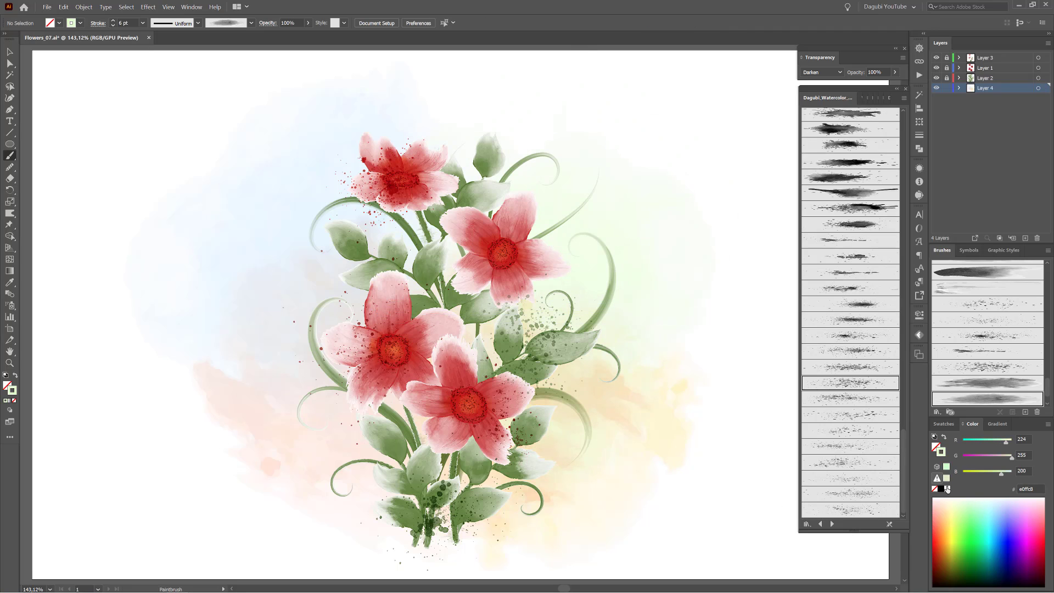
click(947, 488)
scroll(871, 259, up, 7)
click(856, 222)
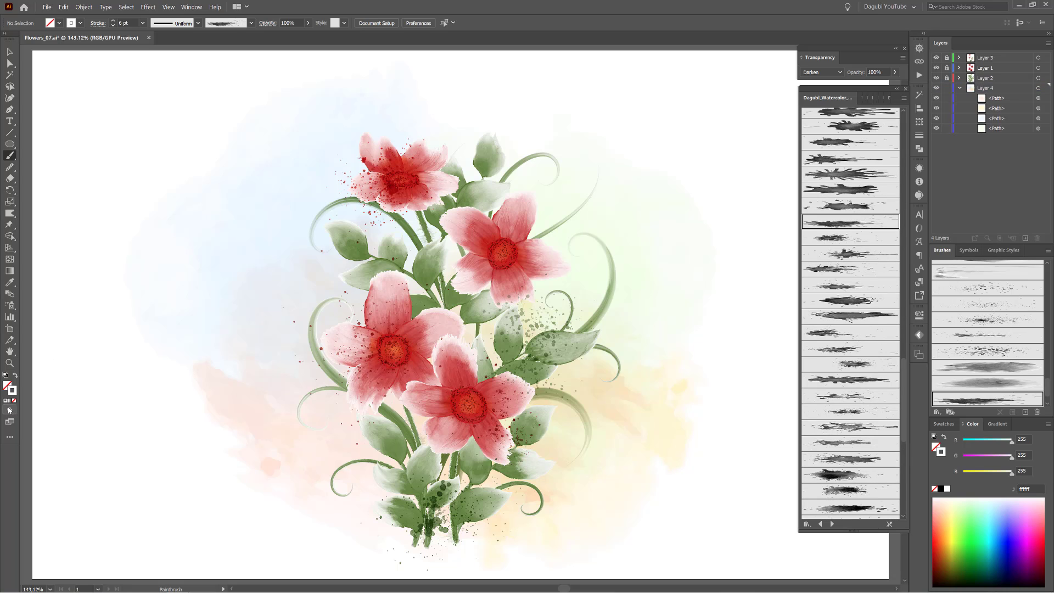
click(142, 23)
click(156, 66)
- Set both white splatter paths to the Normal blend mode and move the second one onto the green wash's right edge
click(1038, 99)
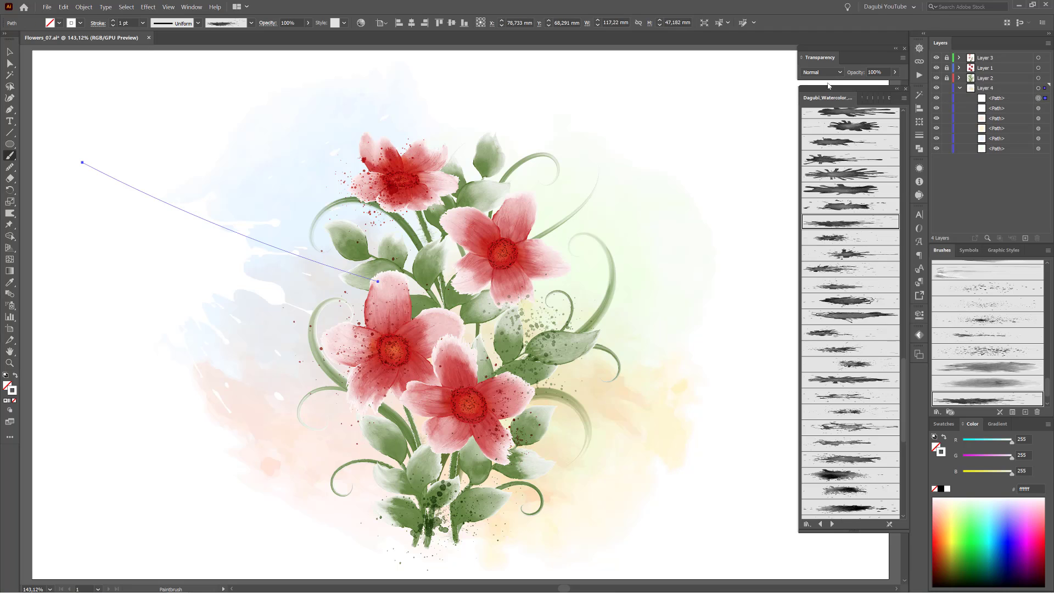
click(1038, 109)
key(v)
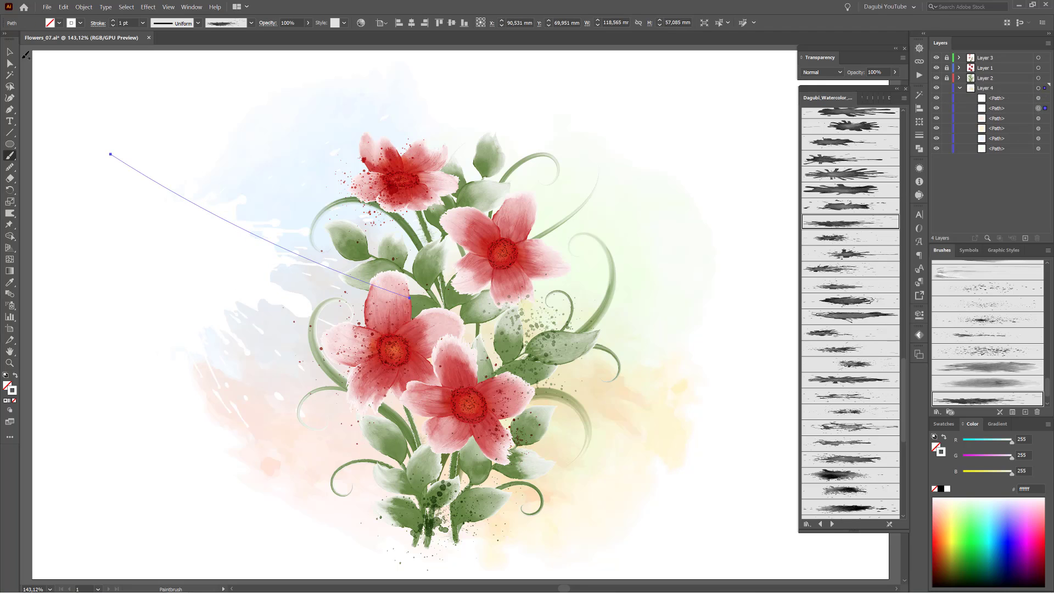
key(ctrl+h)
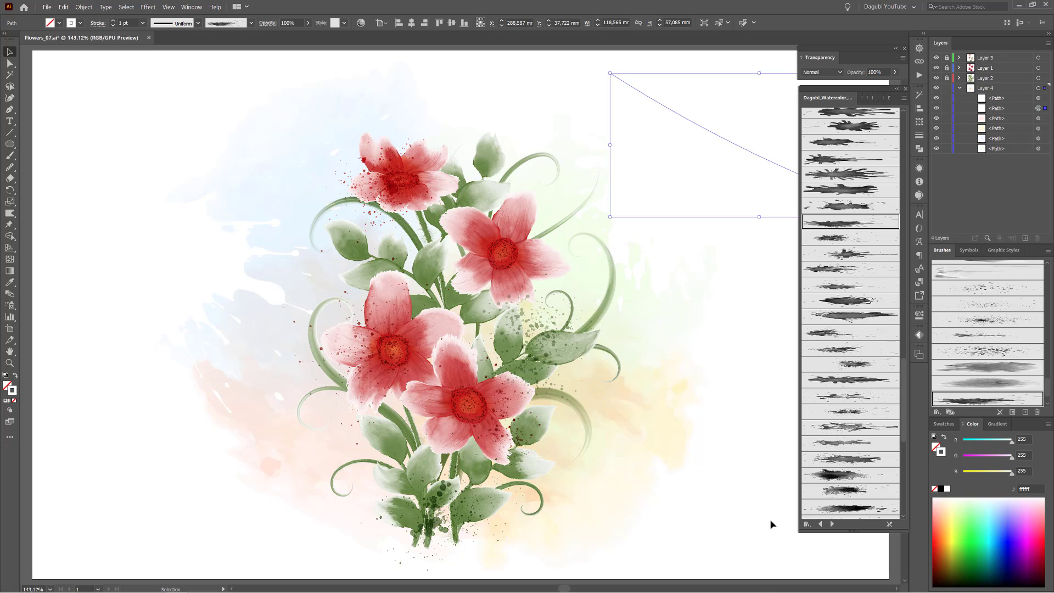
click(770, 527)
- Paint a white splatter over the yellow wash's lower-right edge with another splatter brush and adjust its position
scroll(833, 261, down, 5)
click(850, 145)
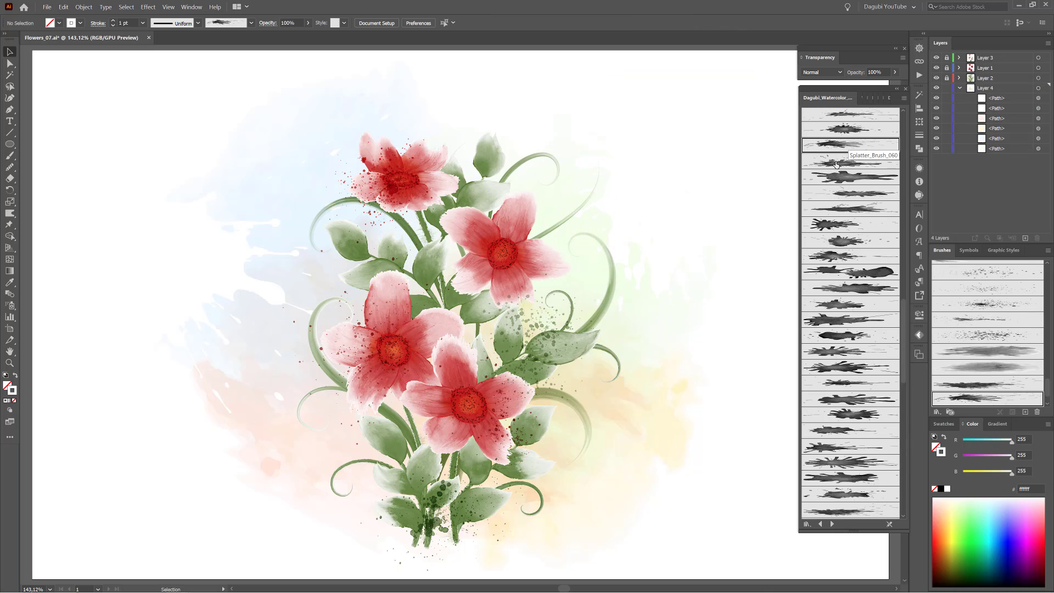
key(b)
drag(745, 484, 517, 455)
drag(610, 515, 649, 477)
ctrl+click(751, 534)
- Add finer white splatters over the washes, including the left edge of the peach wash, and choose a sparse splatter brush
scroll(905, 338, down, 5)
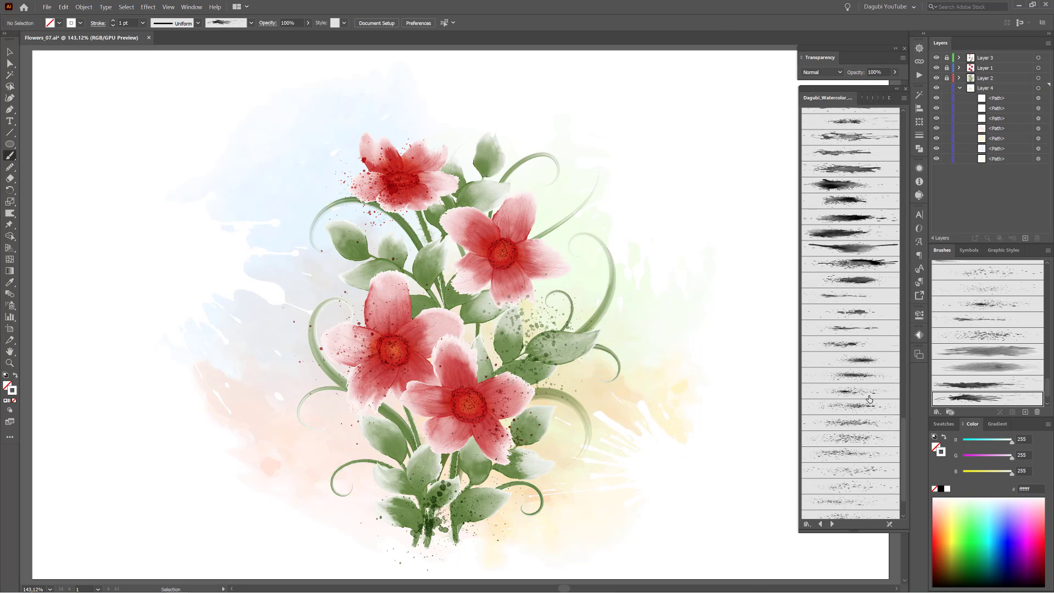
click(850, 343)
drag(220, 417, 248, 381)
ctrl+click(753, 532)
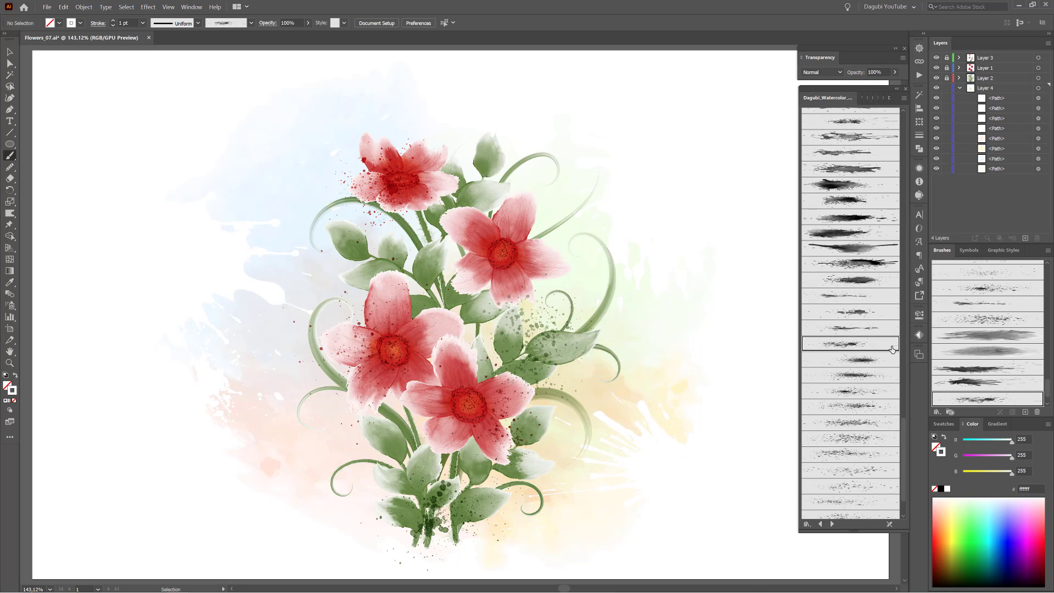
scroll(850, 329, down, 3)
click(850, 462)
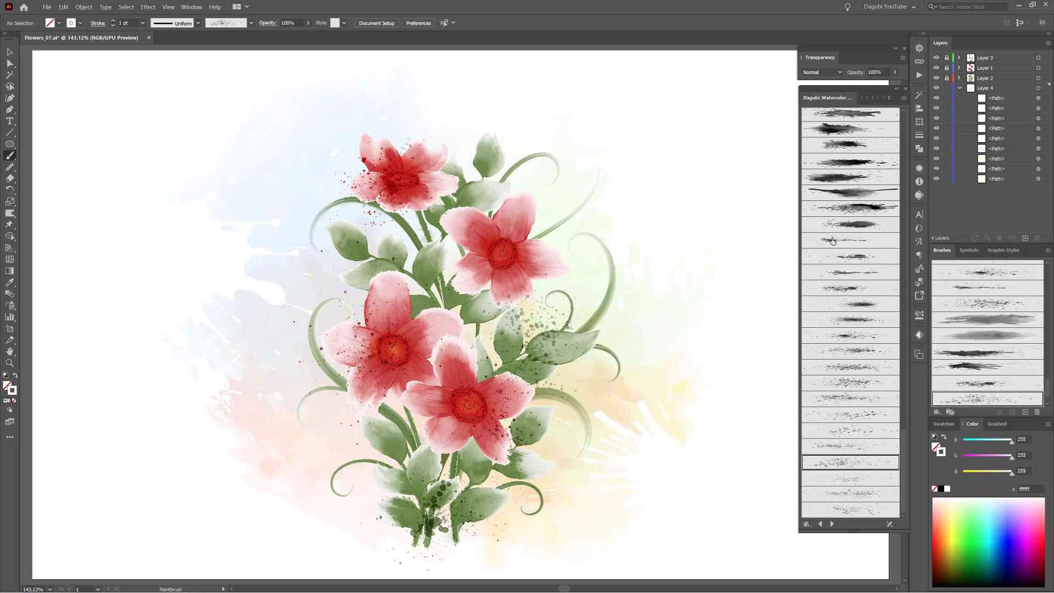
- Lock Layer 4, unlock and activate Layer 3, and place white splatters across the blue wash and left-hand flowers and leaves
click(983, 58)
click(947, 57)
click(960, 88)
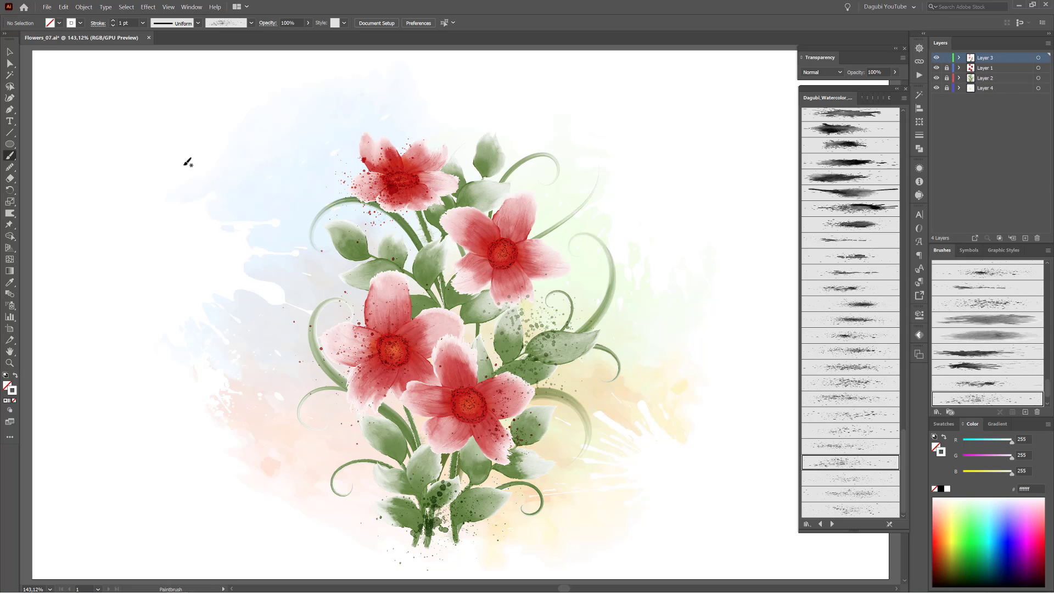
drag(185, 165, 474, 291)
mouse_move(304, 255)
mouse_down()
mouse_move(215, 247)
mouse_move(214, 263)
mouse_up()
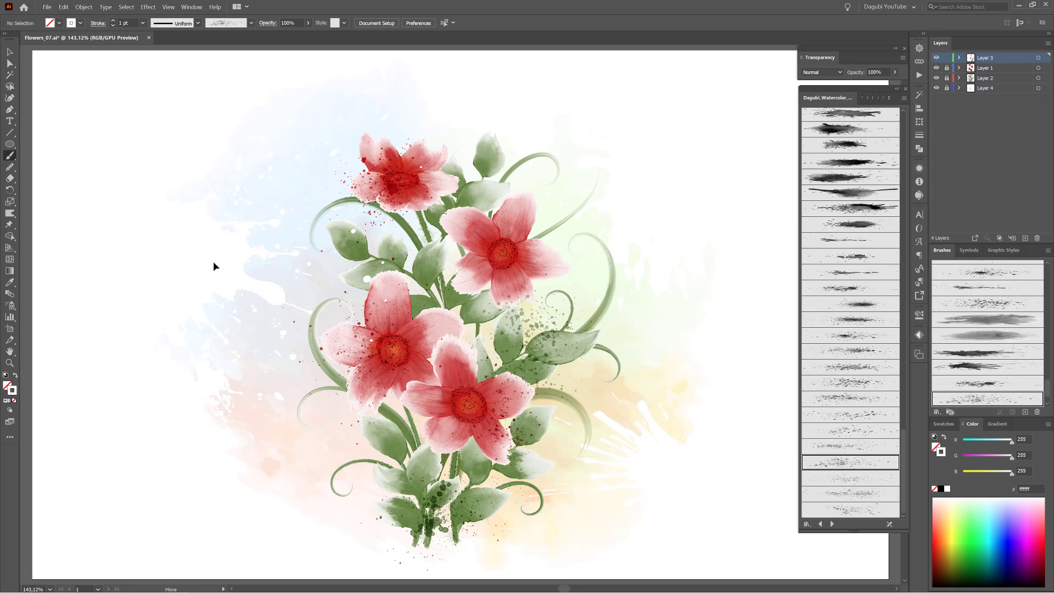
ctrl+click(792, 539)
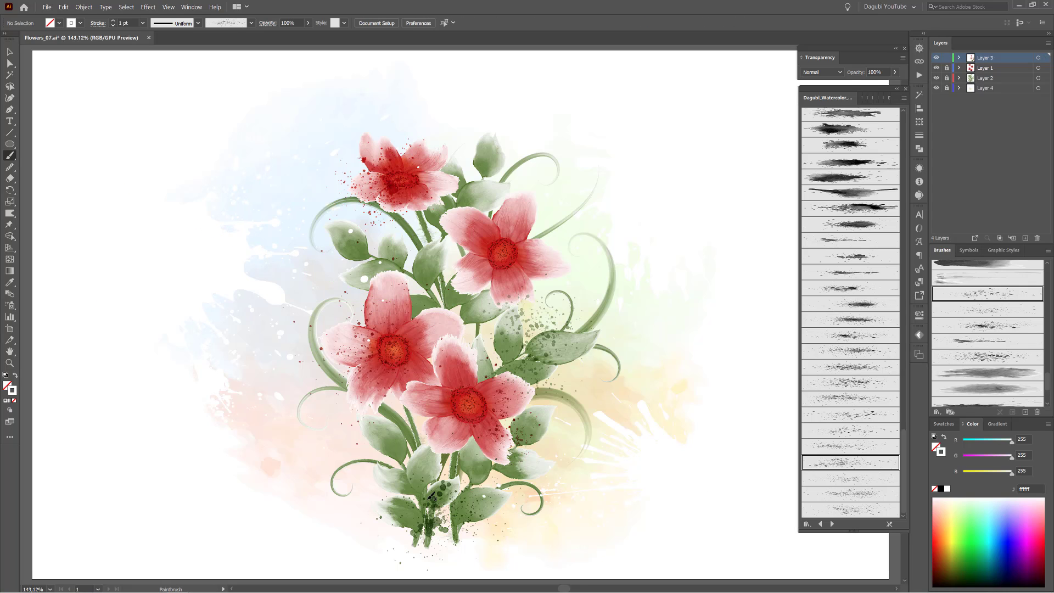
- Paint soft green cee0b5 splatters around the upper-right tendril and adjust their position
click(959, 500)
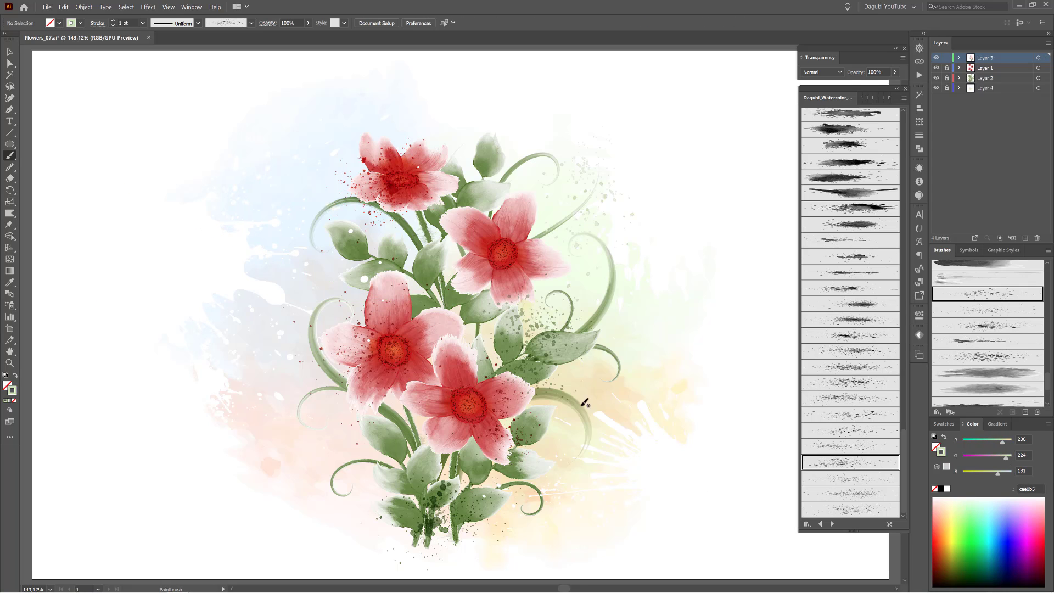
drag(607, 198, 616, 185)
ctrl+click(861, 561)
- Paint peach ffceb0 splatters over the lower-left wash and set their blend mode to Multiply
click(940, 510)
drag(177, 448, 256, 387)
ctrl+click(271, 385)
click(824, 72)
click(824, 106)
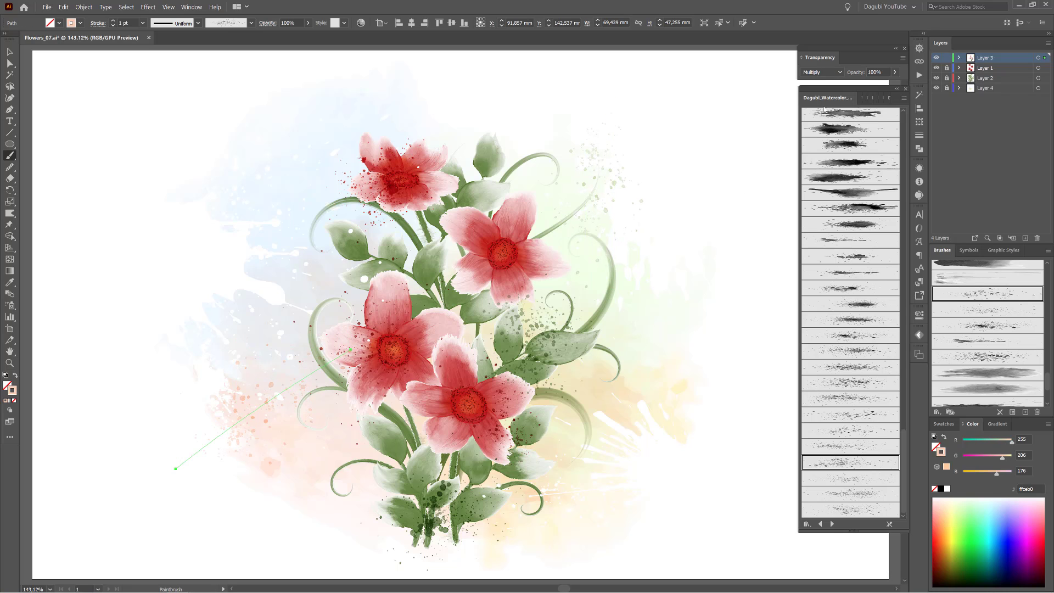
ctrl+click(872, 566)
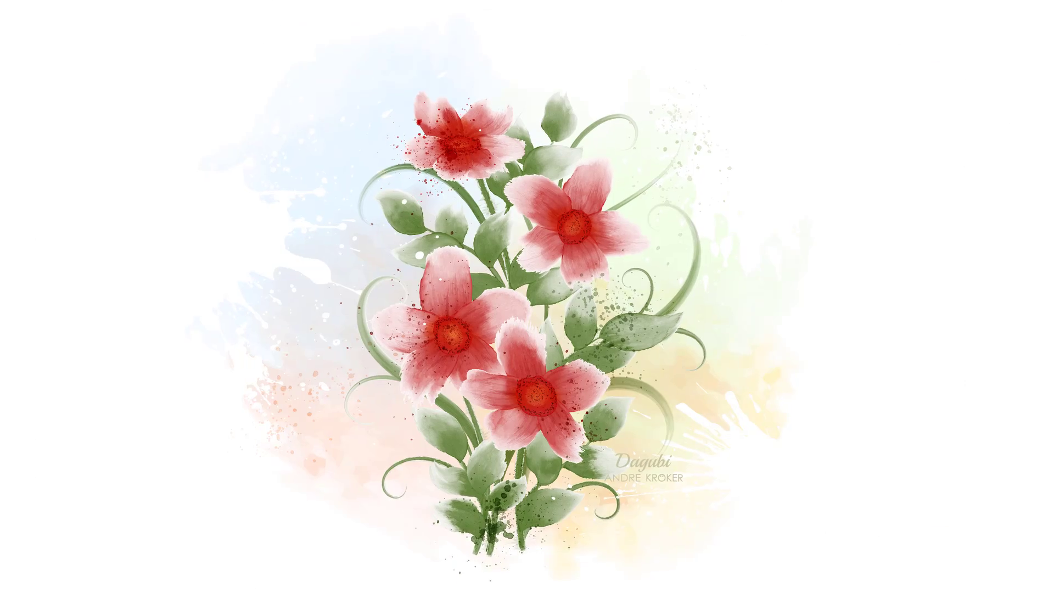